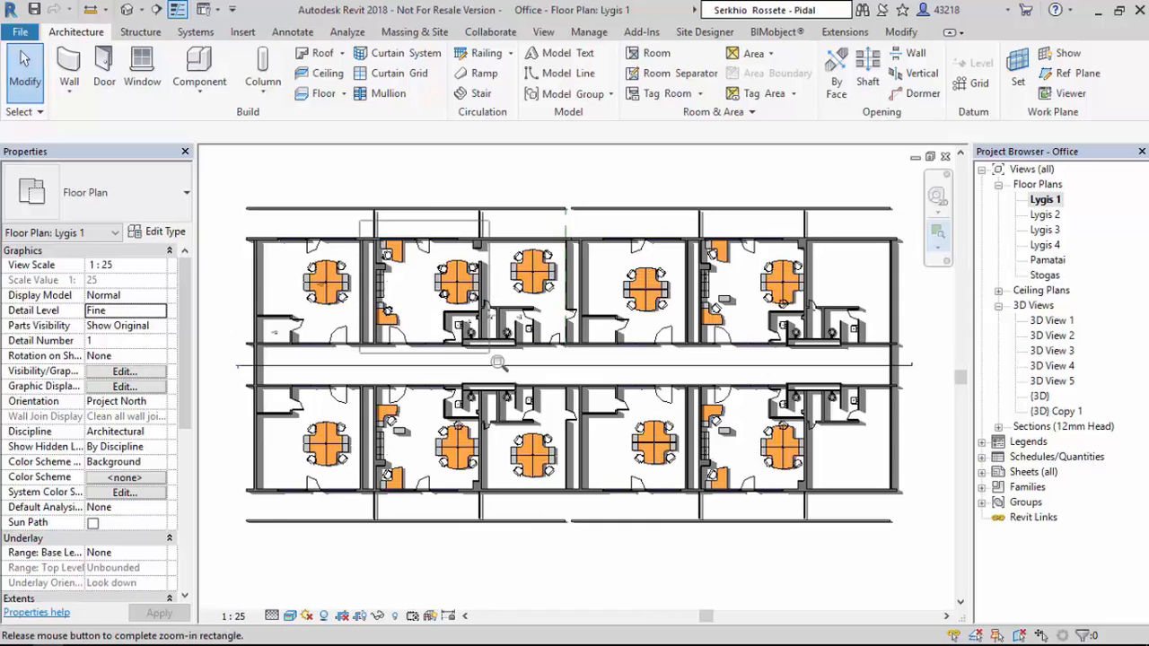
Step: Create a perspective camera view of the middle upper office on Lygis 1, looking from beside the meeting table toward the cabinet wall
drag(498, 362, 498, 362)
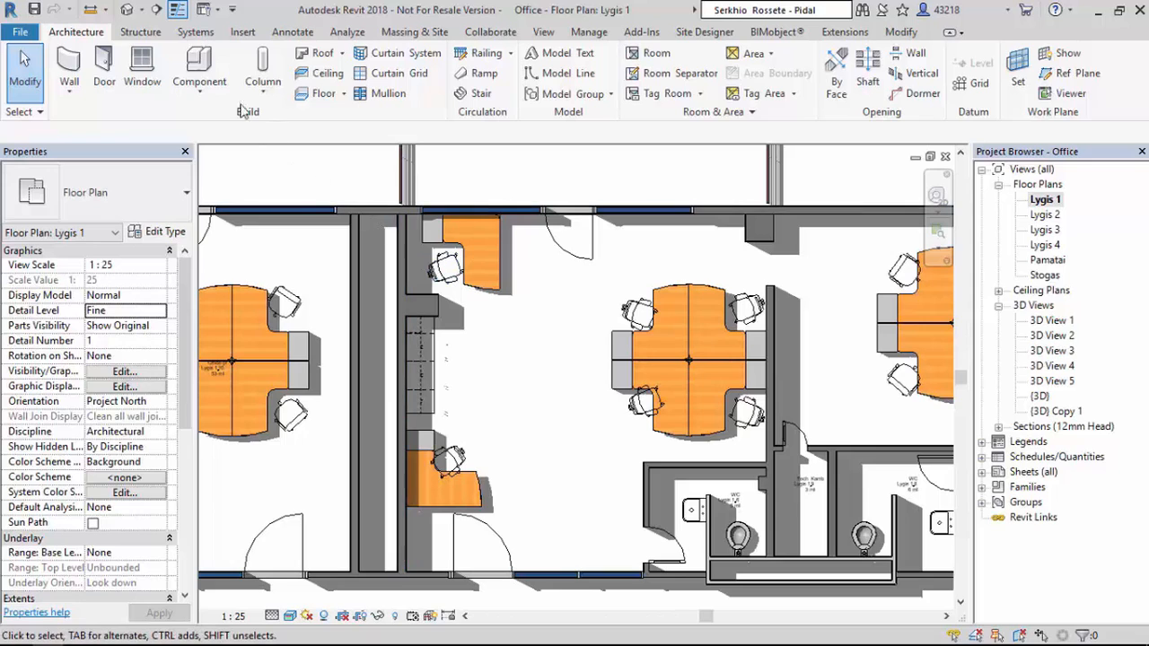
click(141, 10)
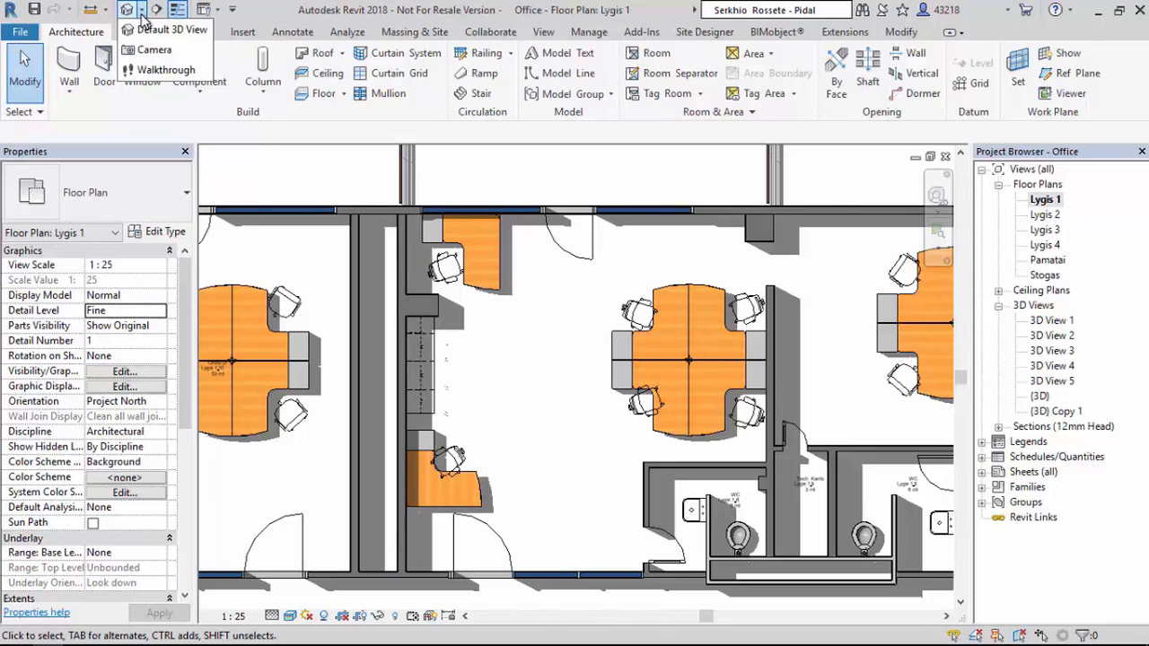
click(154, 50)
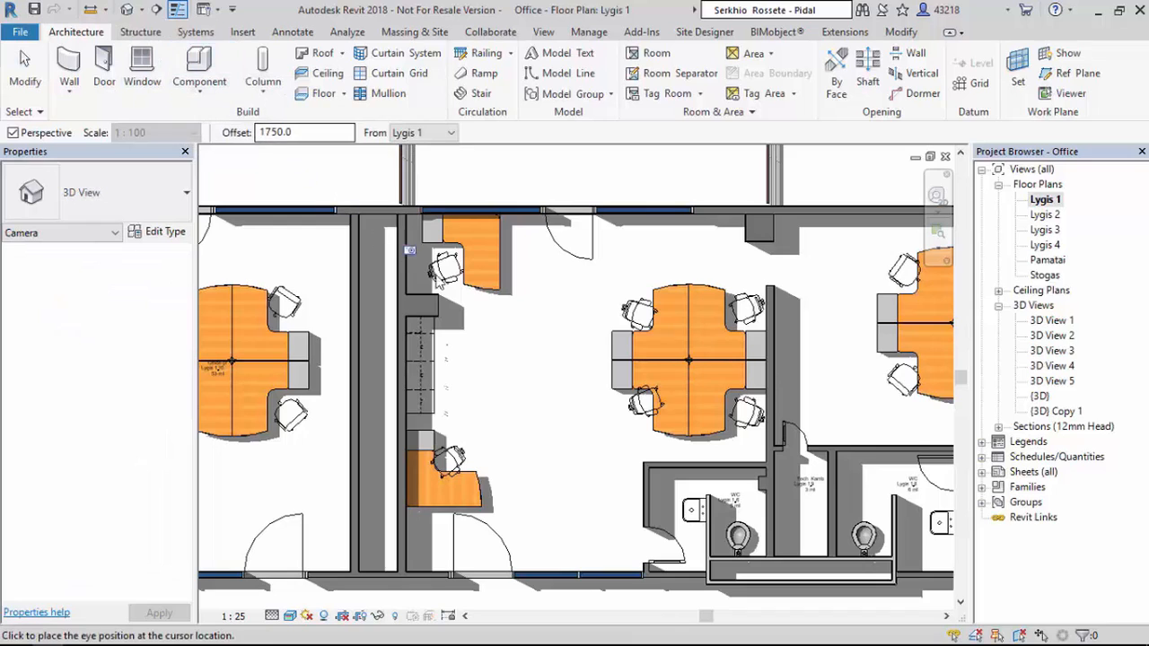
click(748, 441)
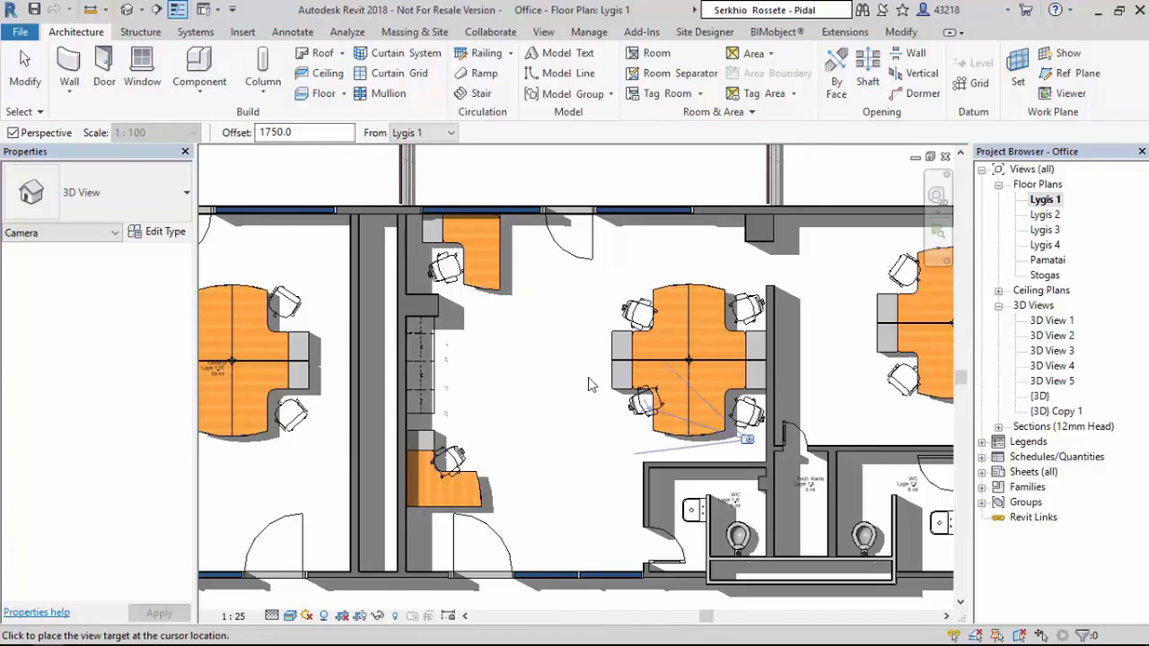
click(508, 379)
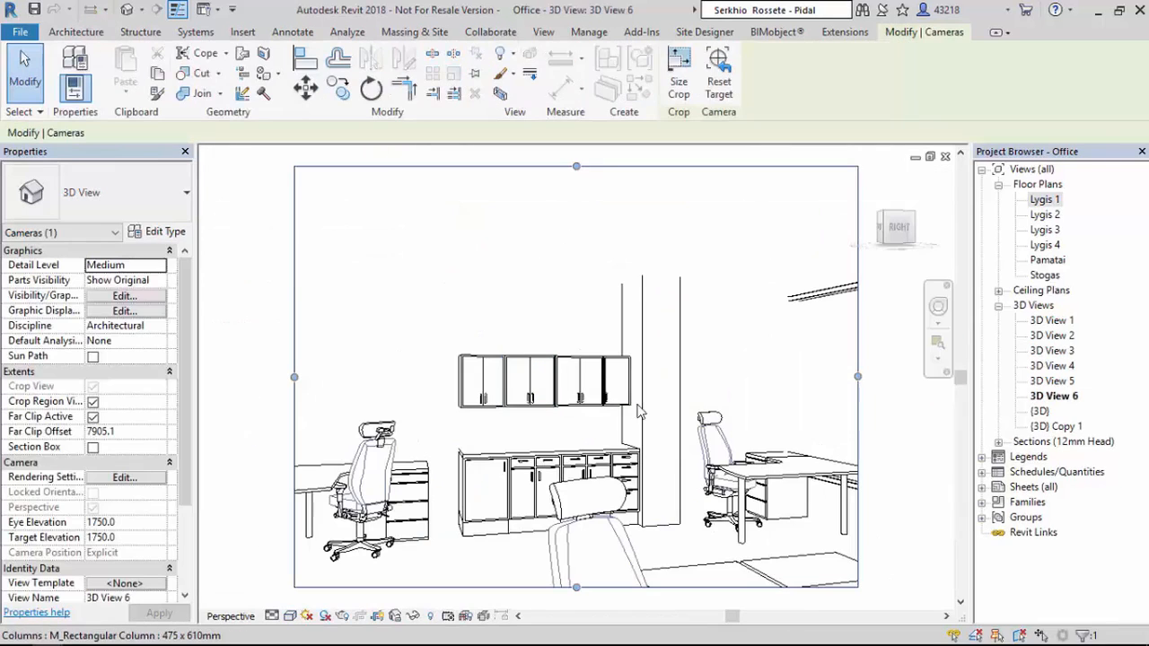
click(900, 460)
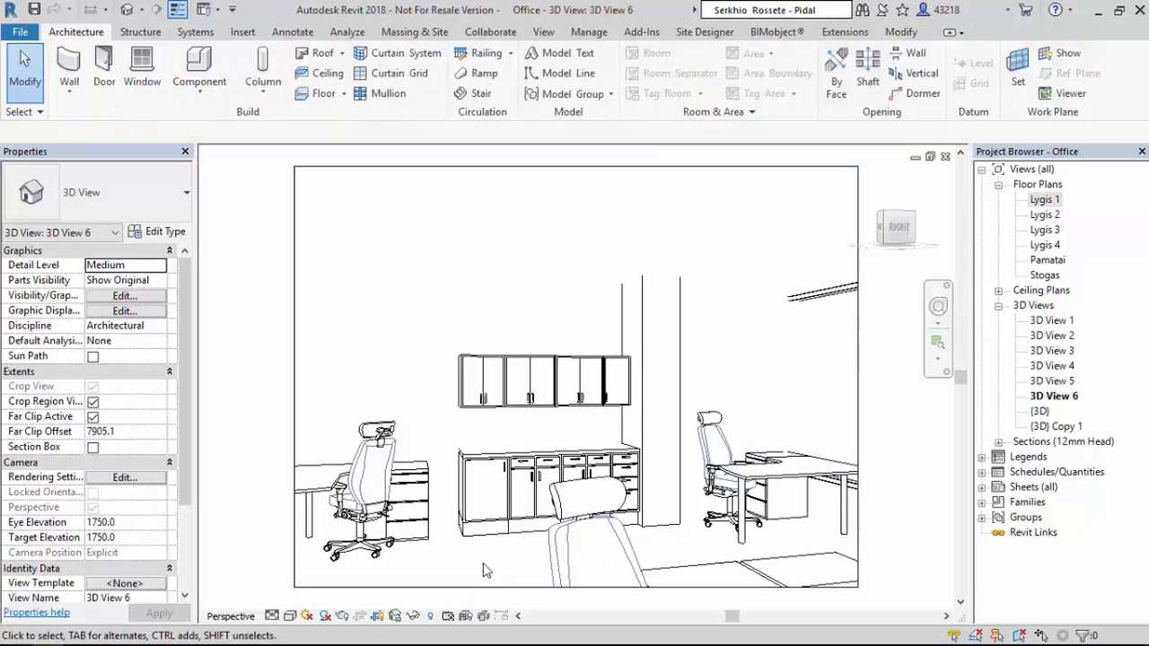
Step: Preview the camera view in the Shaded visual style and settle on Realistic
click(290, 616)
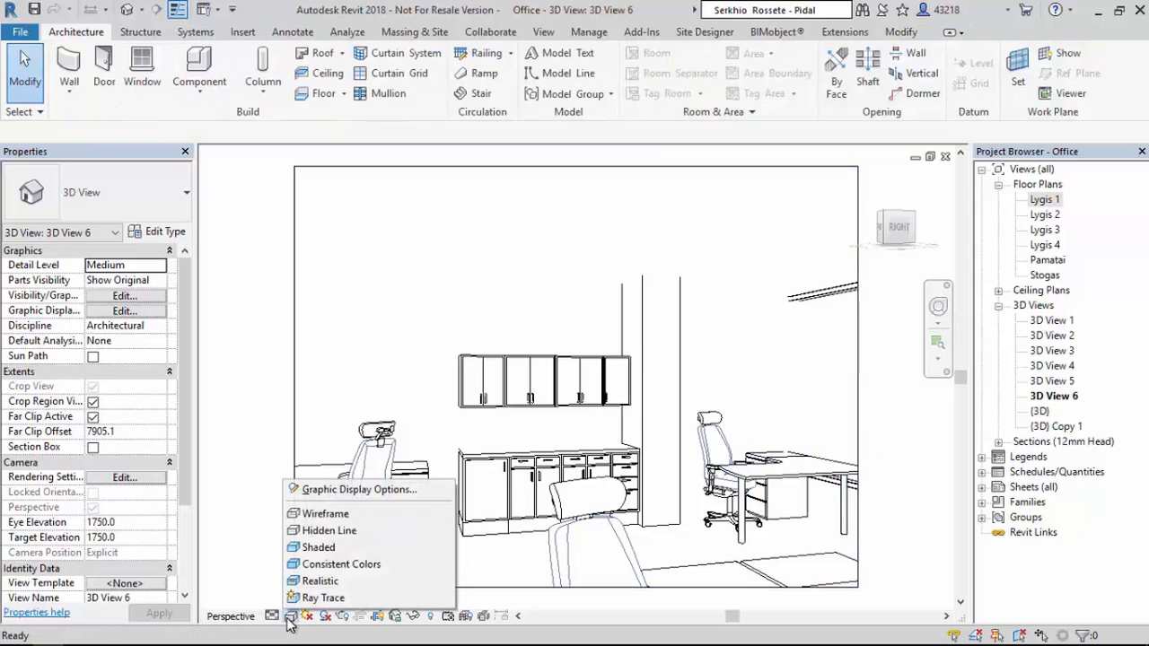
click(306, 549)
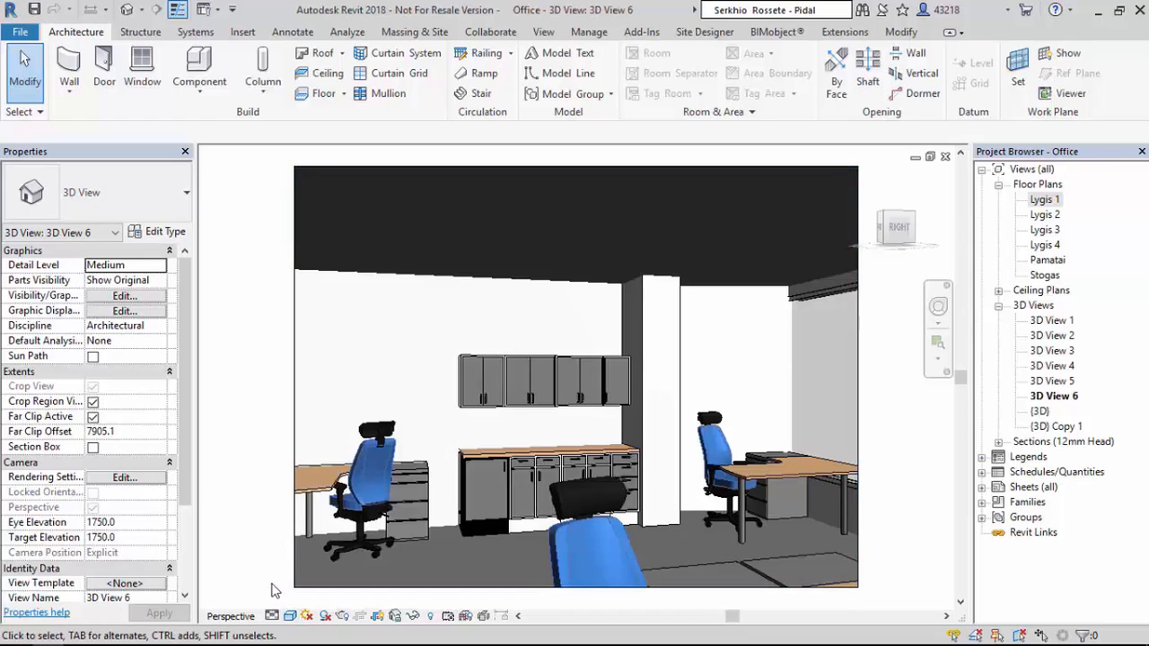
click(290, 618)
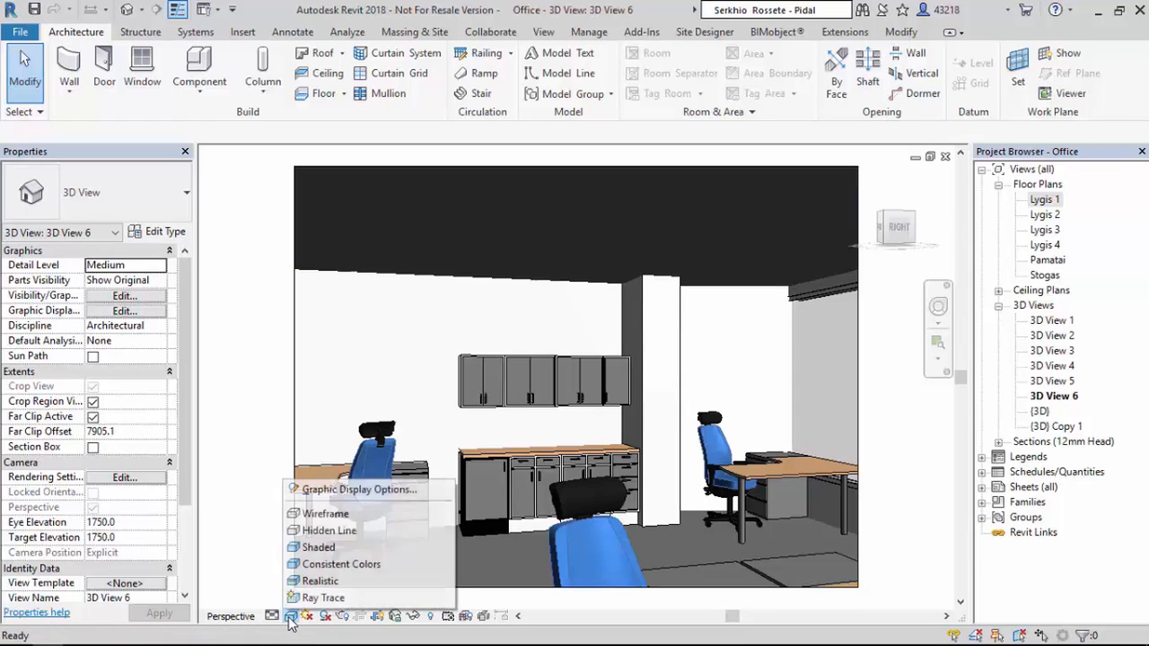
click(306, 581)
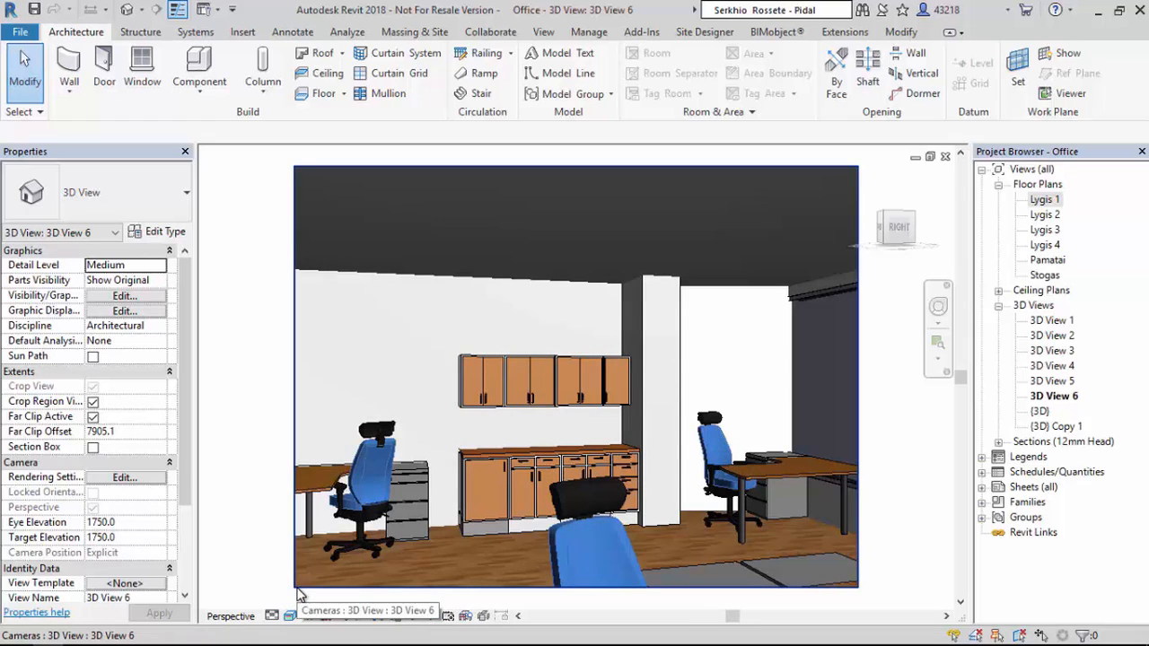
Step: Enable smooth lines with anti-aliasing and ambient shadows in the camera view's graphic display options
click(152, 314)
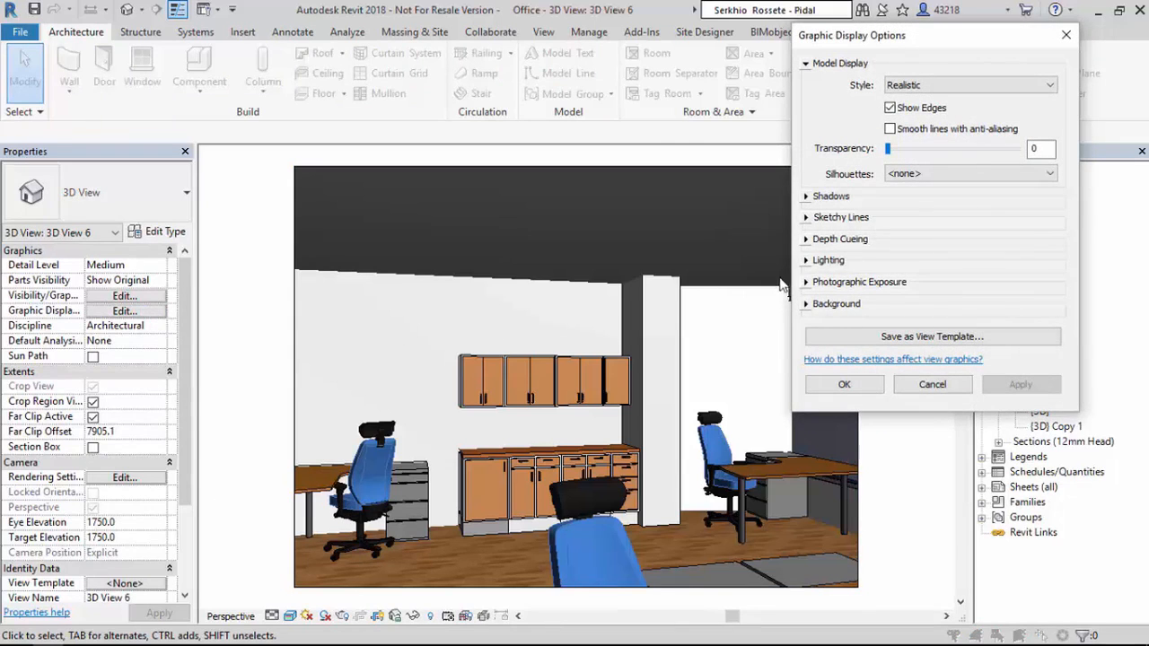
click(889, 129)
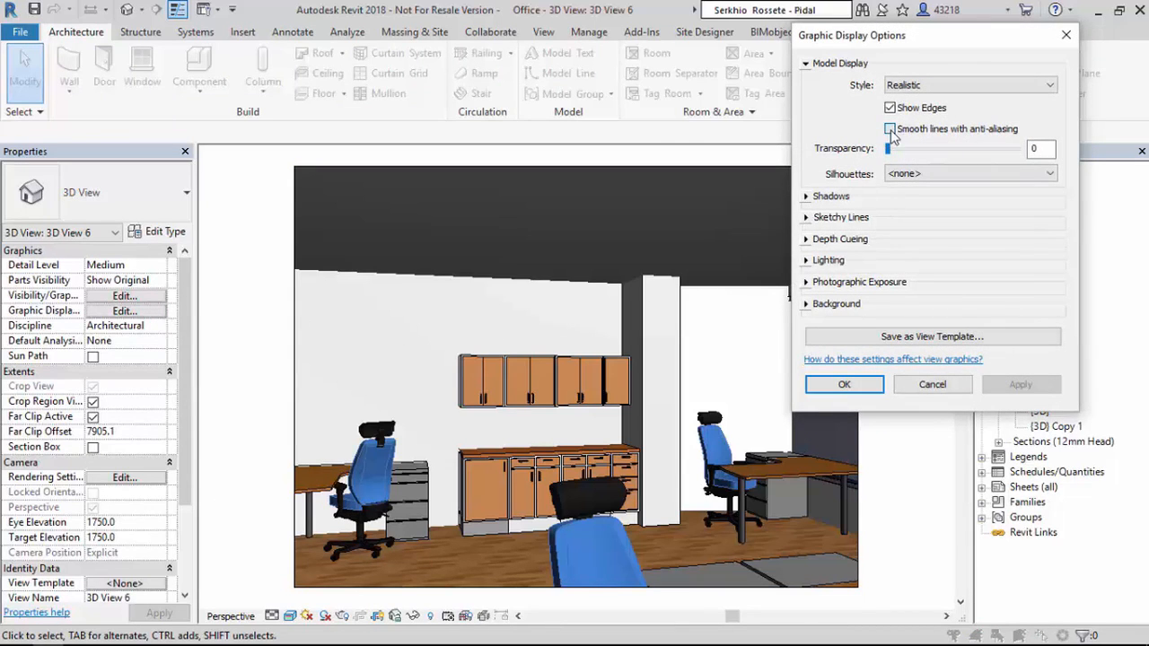
click(806, 198)
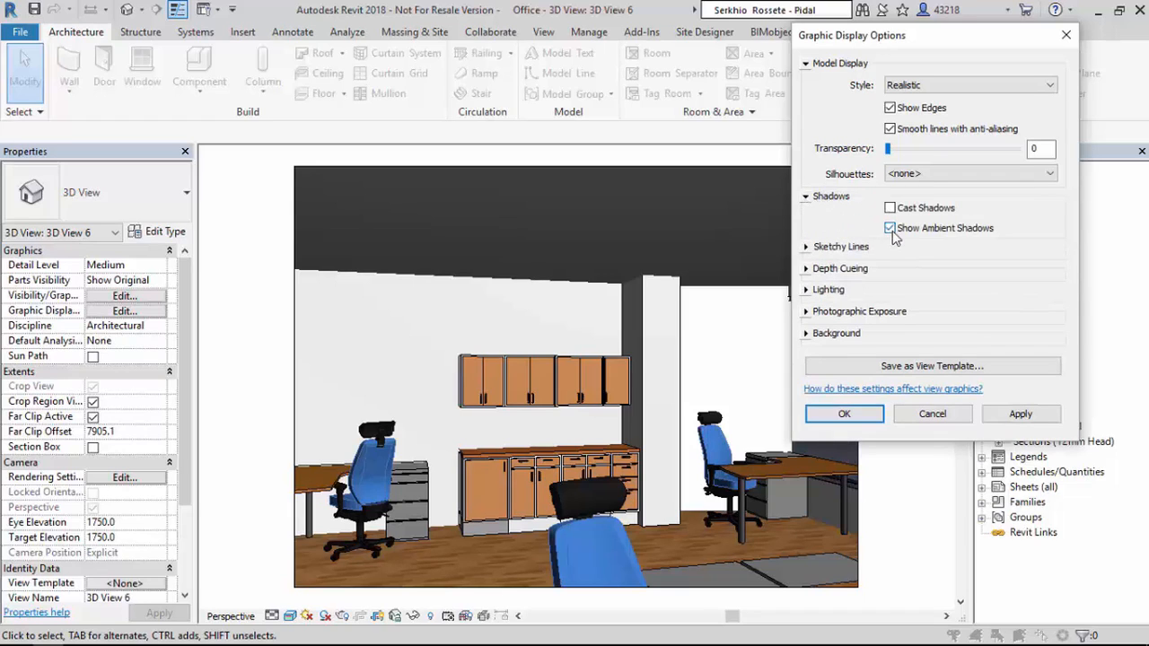
click(876, 416)
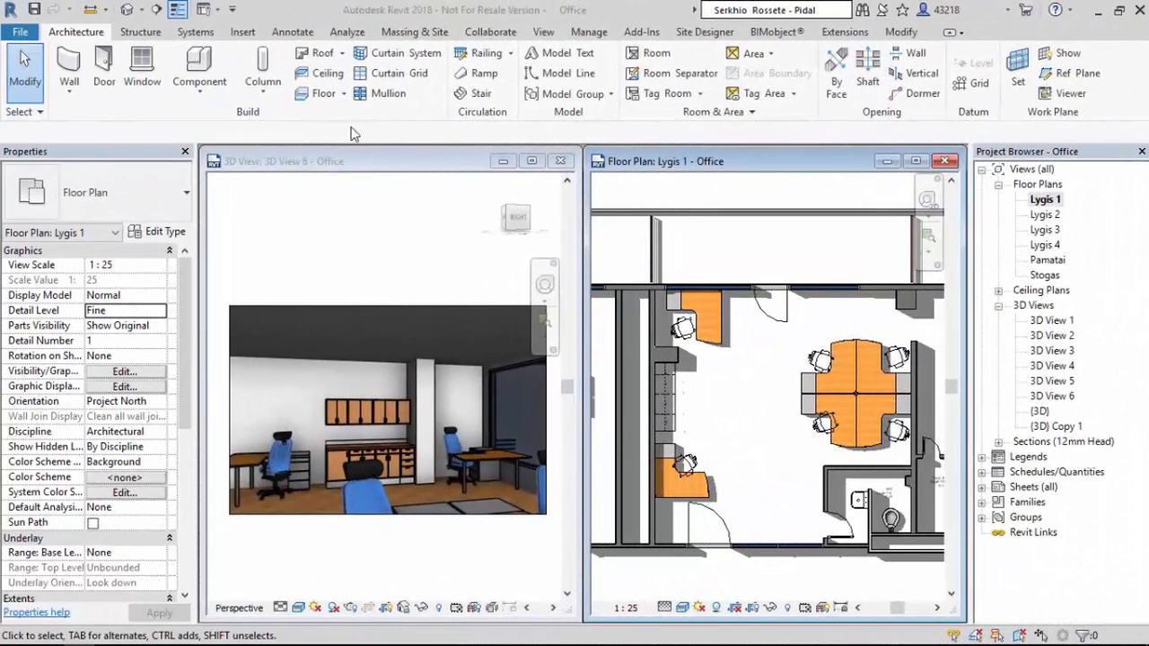
Step: Load the M_RPC Male family from the Entourage folder of the US Metric library for component placement
click(199, 70)
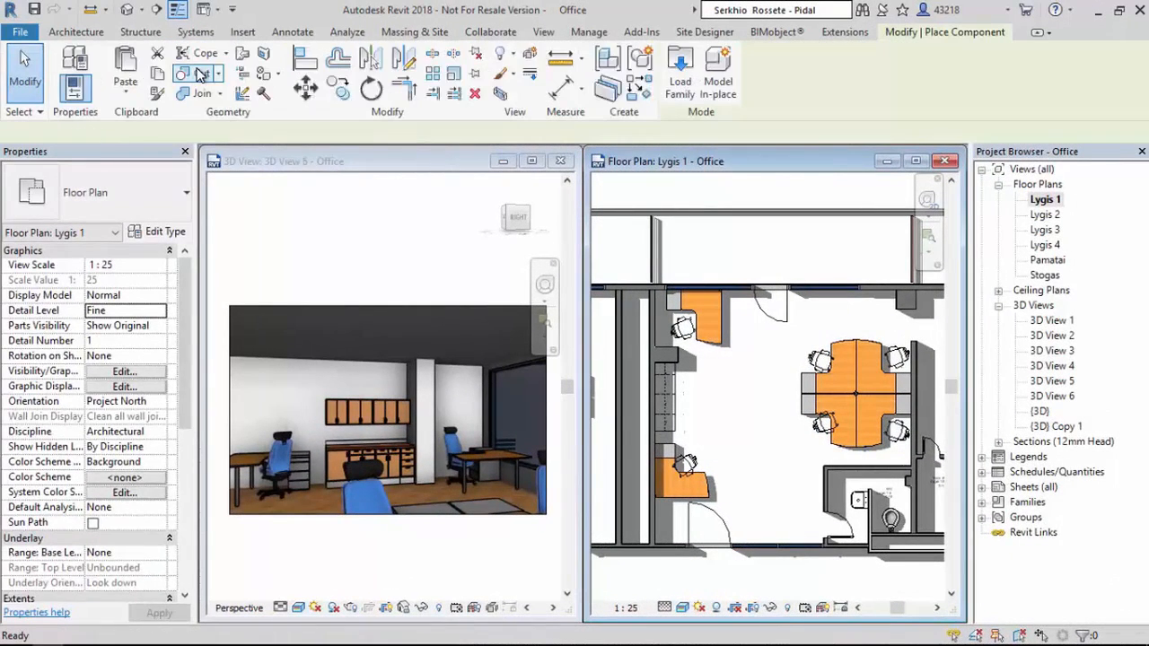
click(680, 76)
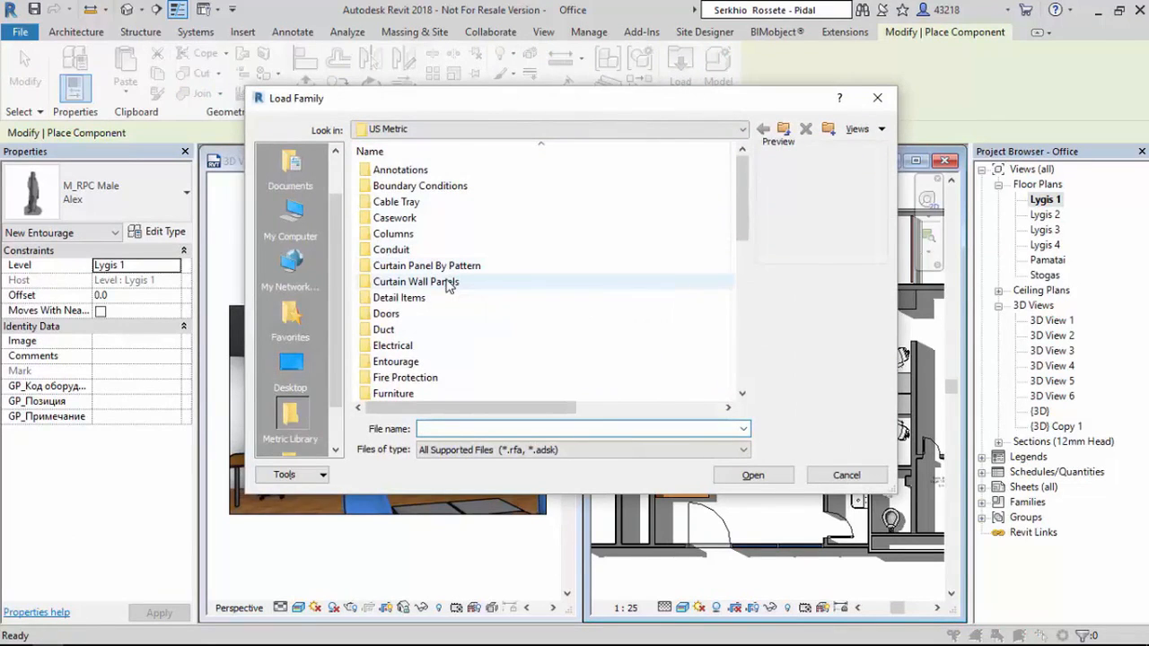
double_click(385, 362)
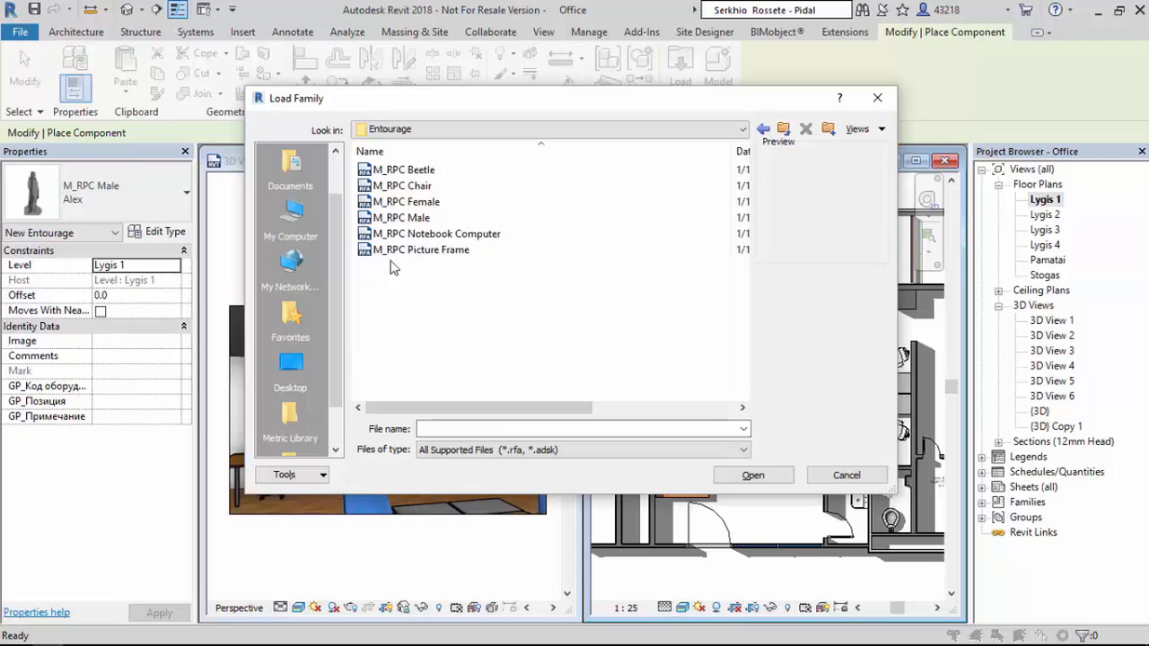
click(401, 218)
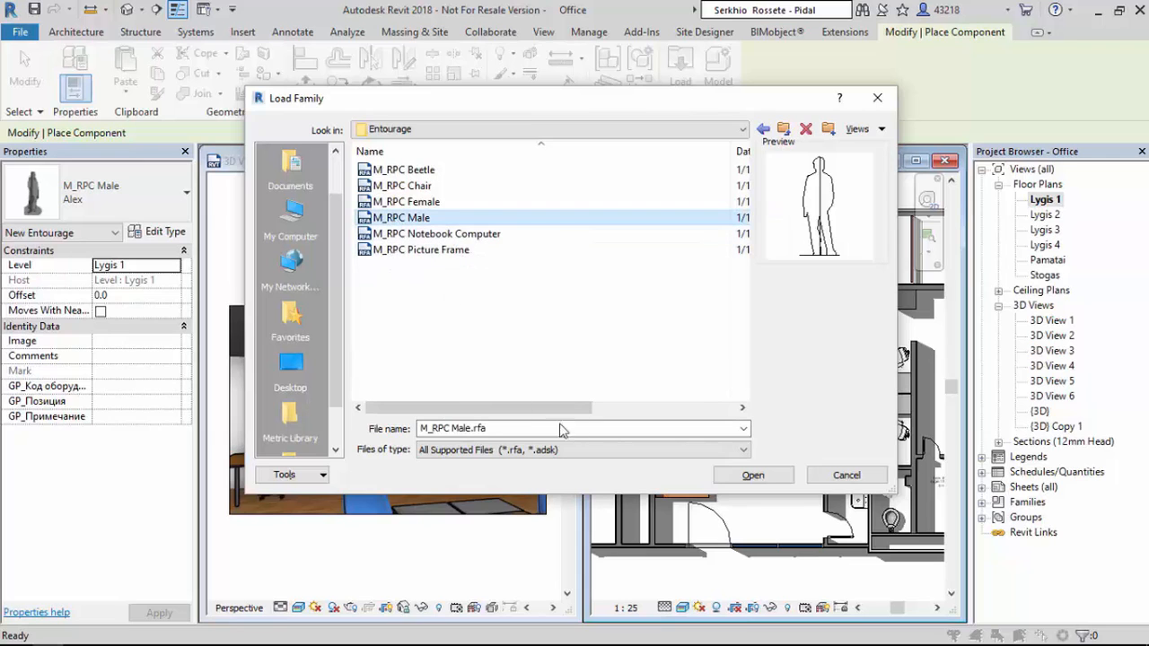
click(747, 477)
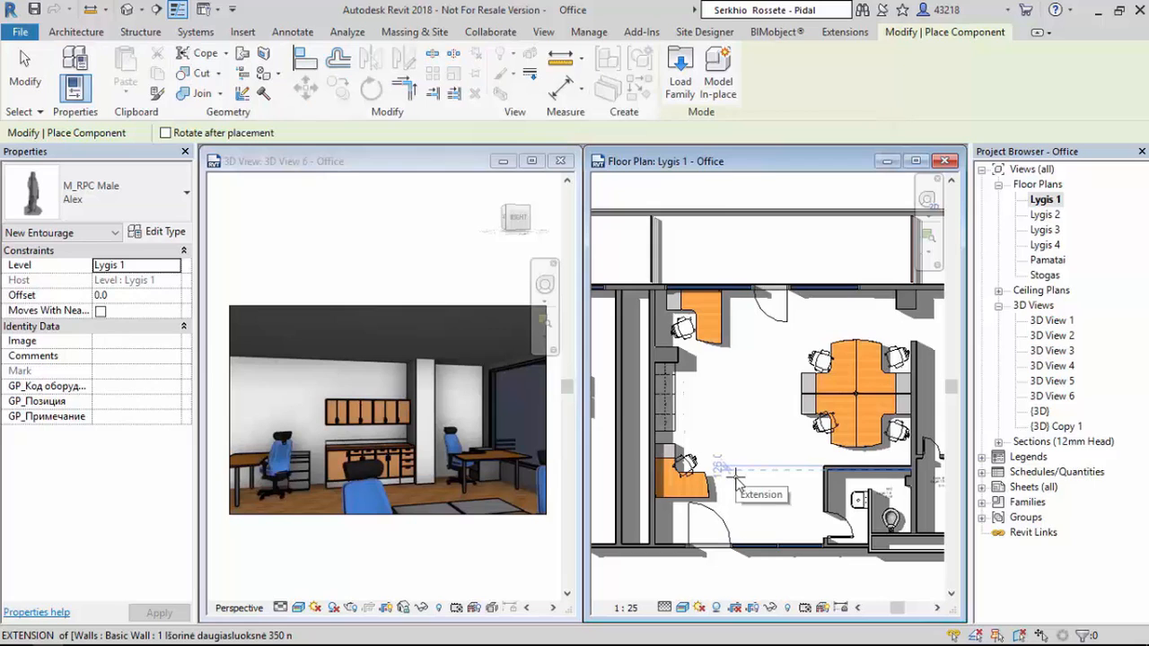
Step: Place one M_RPC Male figure of type Alex on Lygis 1, in front of the office's wall cabinets
click(705, 390)
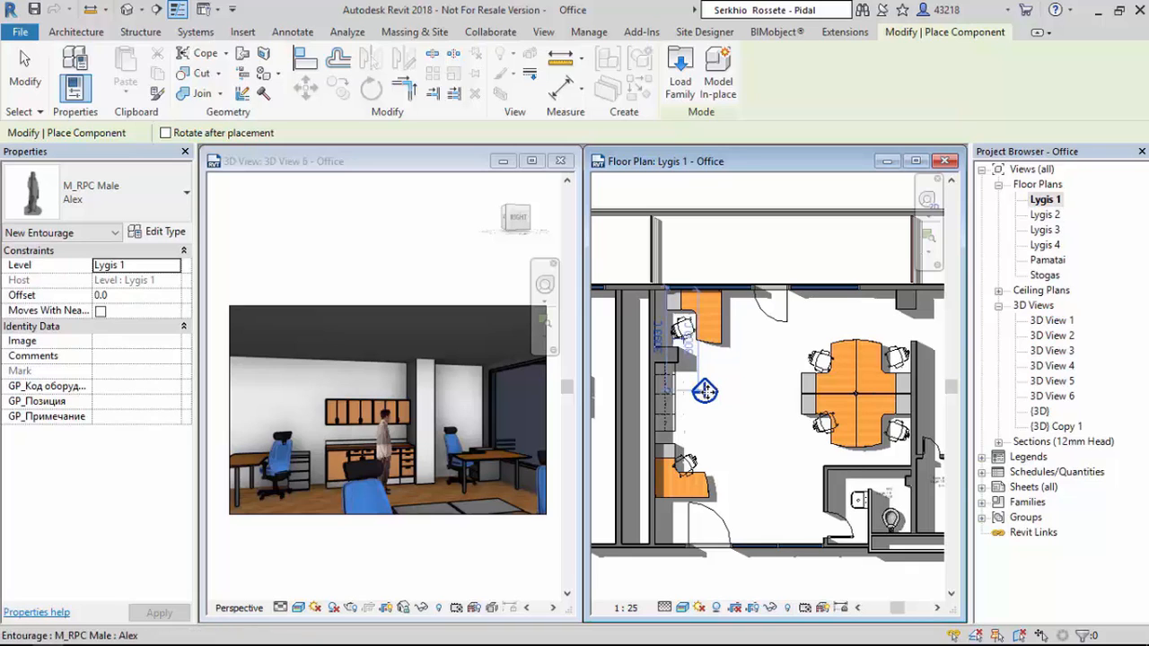
key(Escape)
key(Escape)
Step: Rotate the male figure clockwise by nearly half a turn and move it about 500 mm toward the column beside the cabinets
click(708, 398)
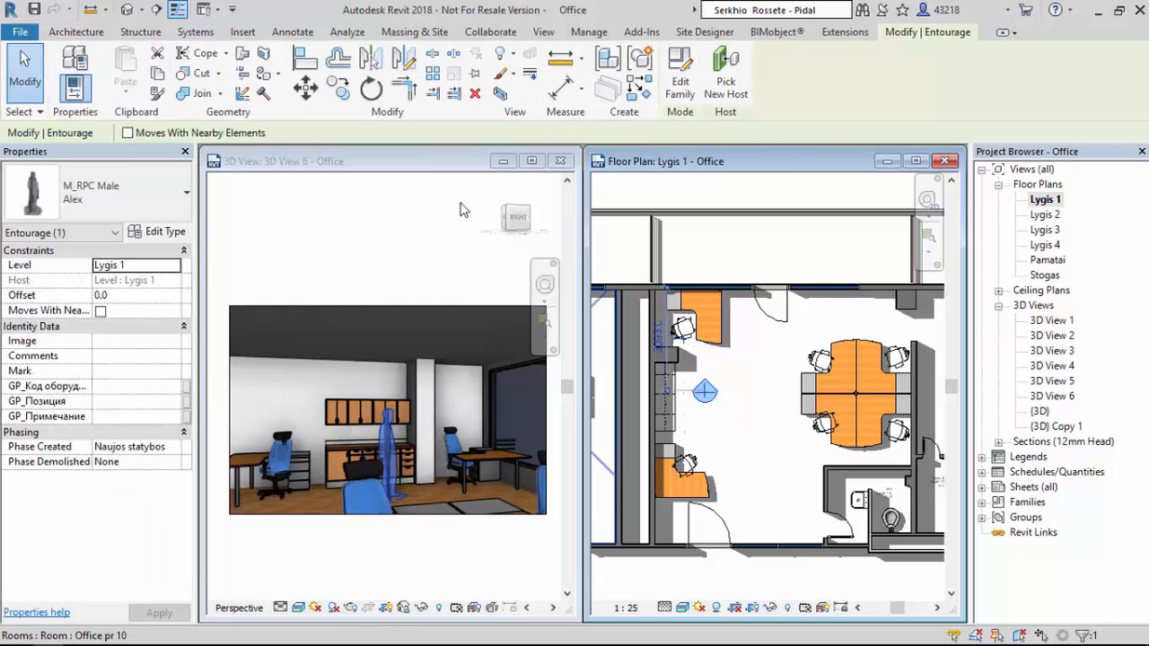
click(373, 91)
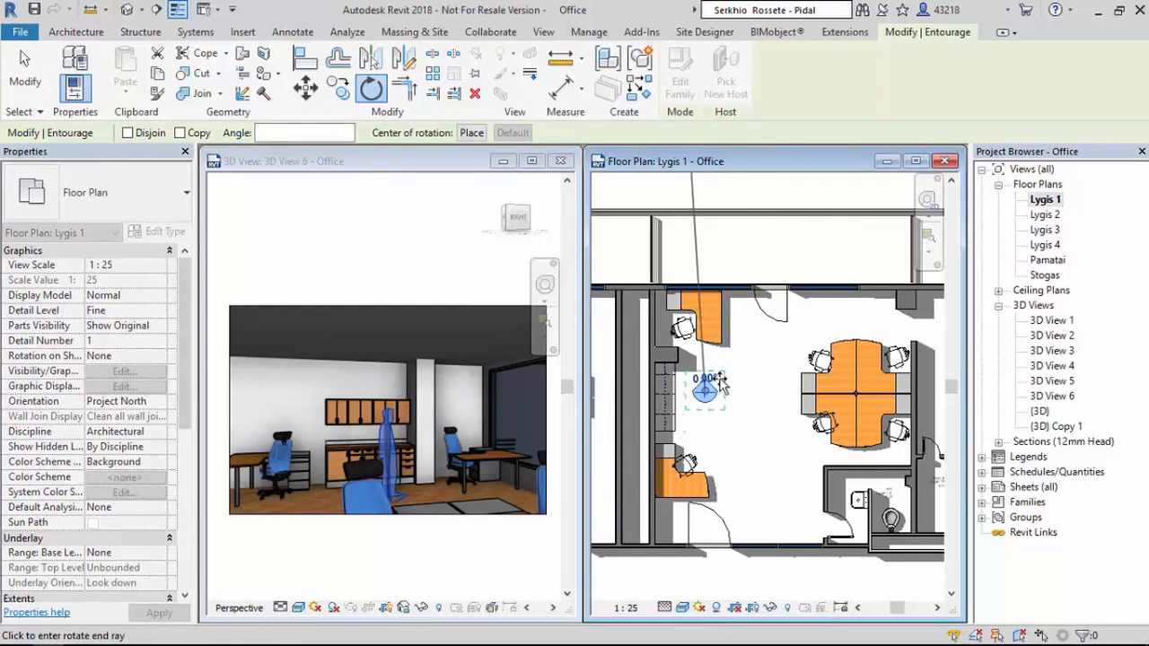
click(696, 296)
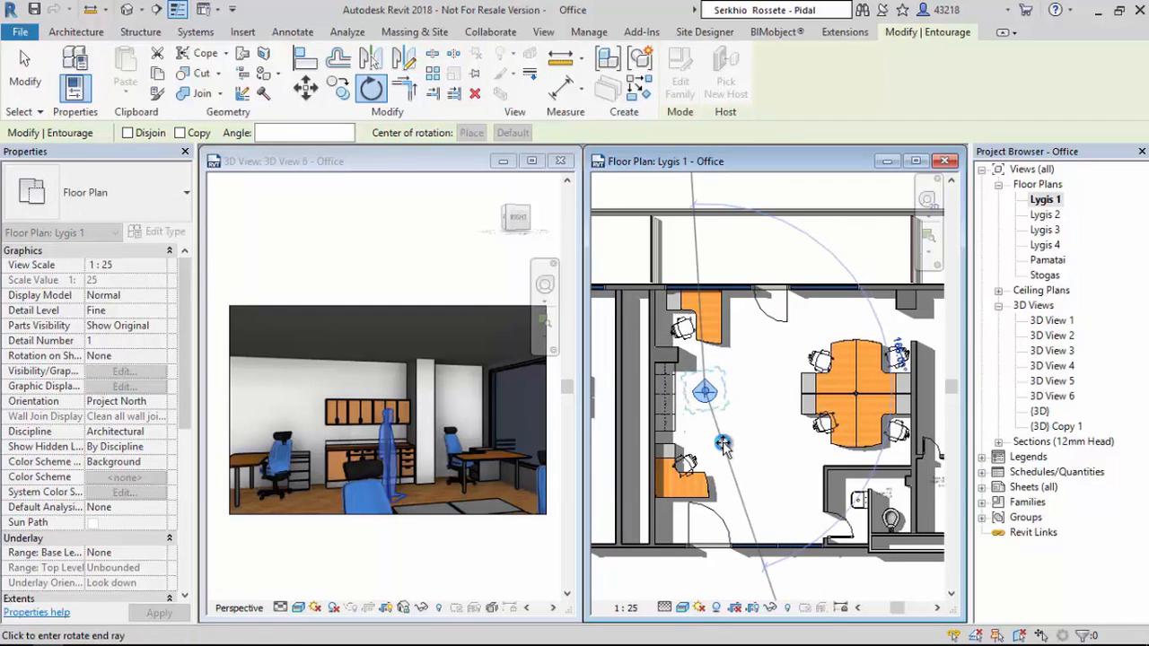
click(723, 447)
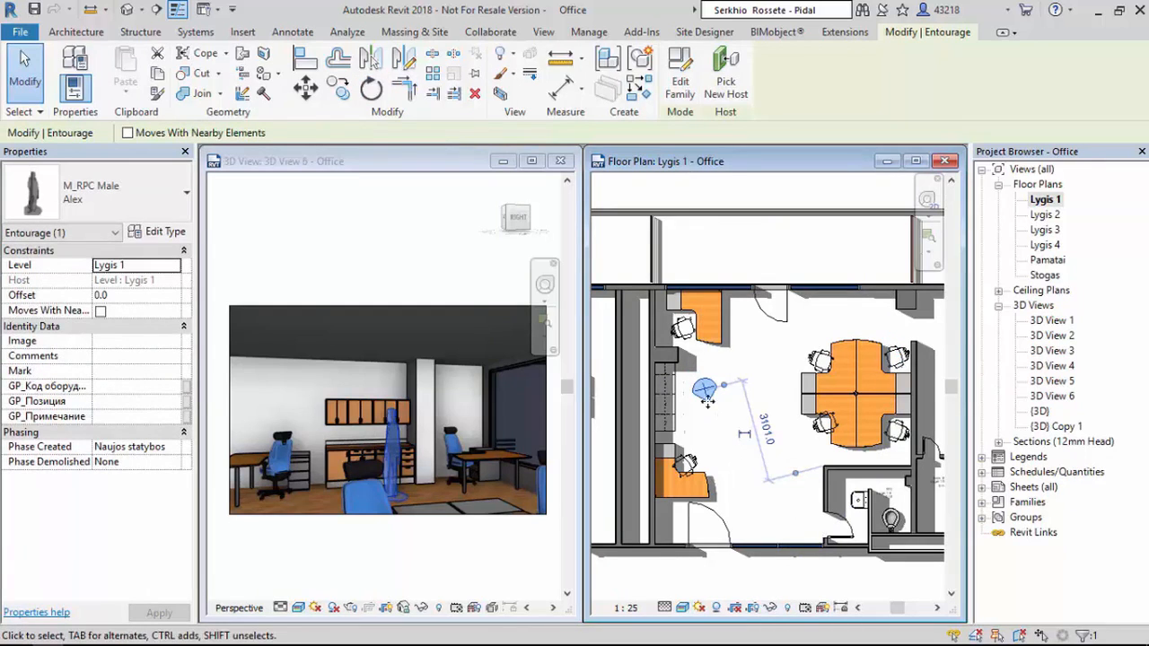
drag(706, 386, 710, 368)
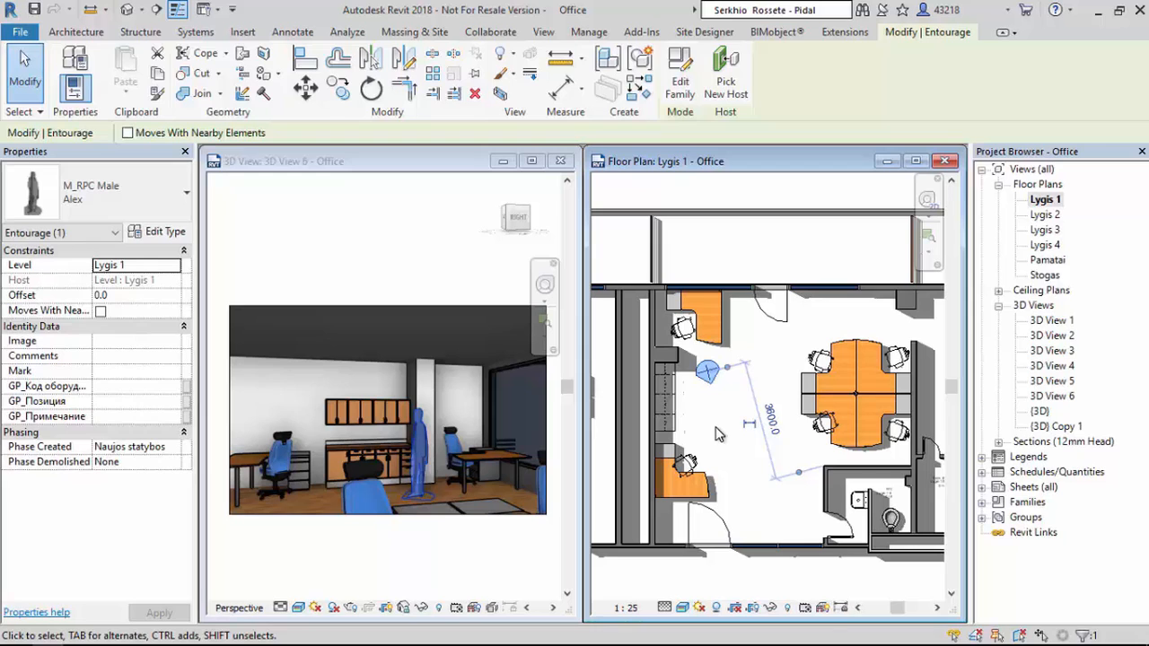
click(716, 433)
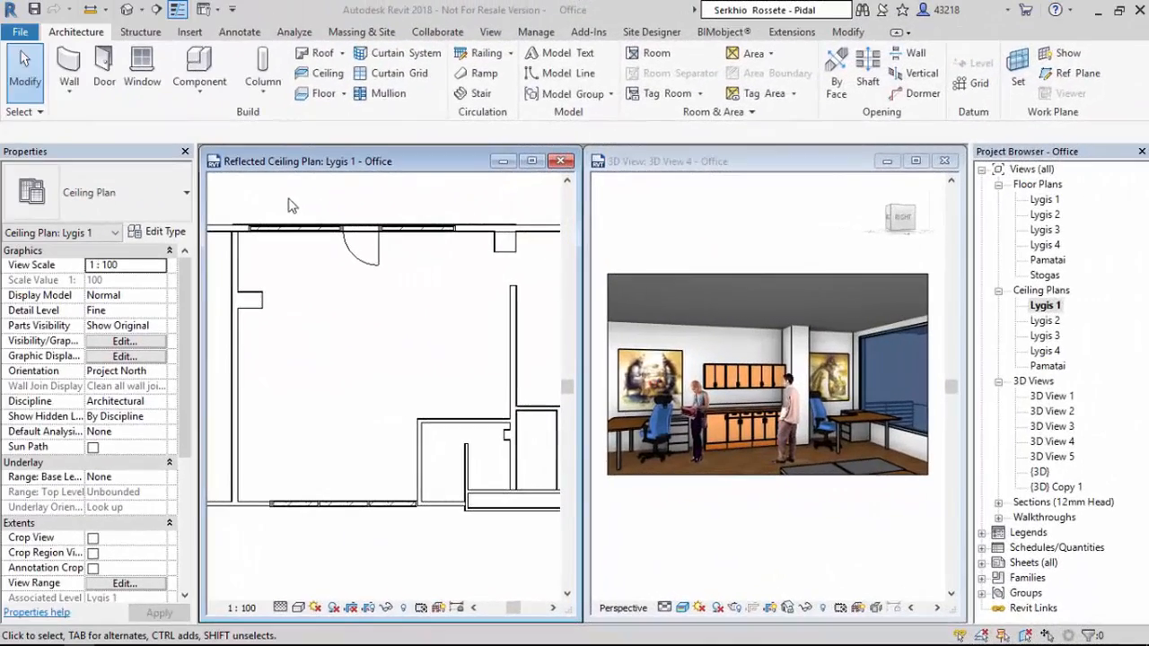
Step: Place one M_Pendant Light - Linear - 1 Lamp, type 1200mm - 277V, on the office ceiling about 900 mm from the wall with the column
click(215, 72)
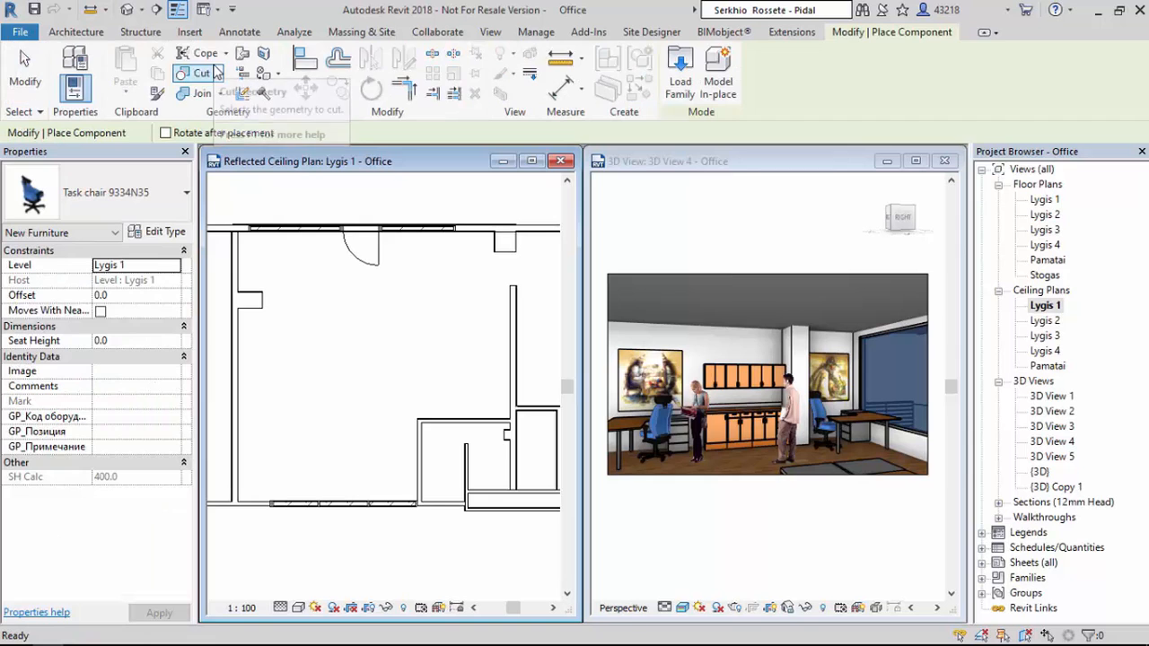
click(178, 201)
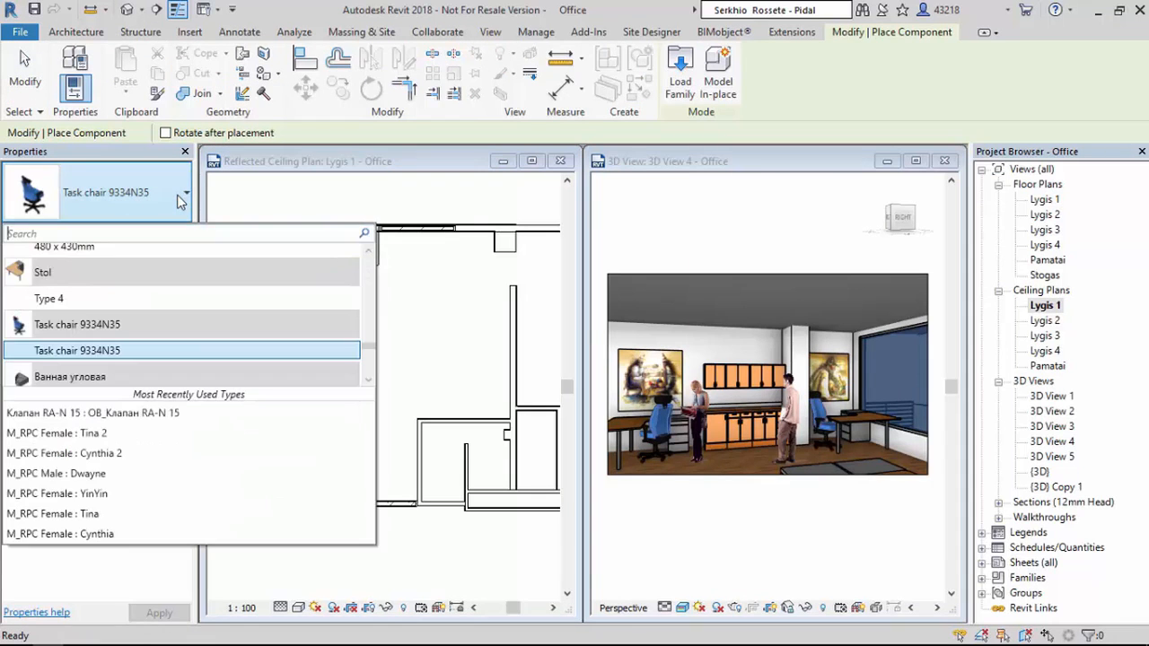
scroll(361, 351, up, 5)
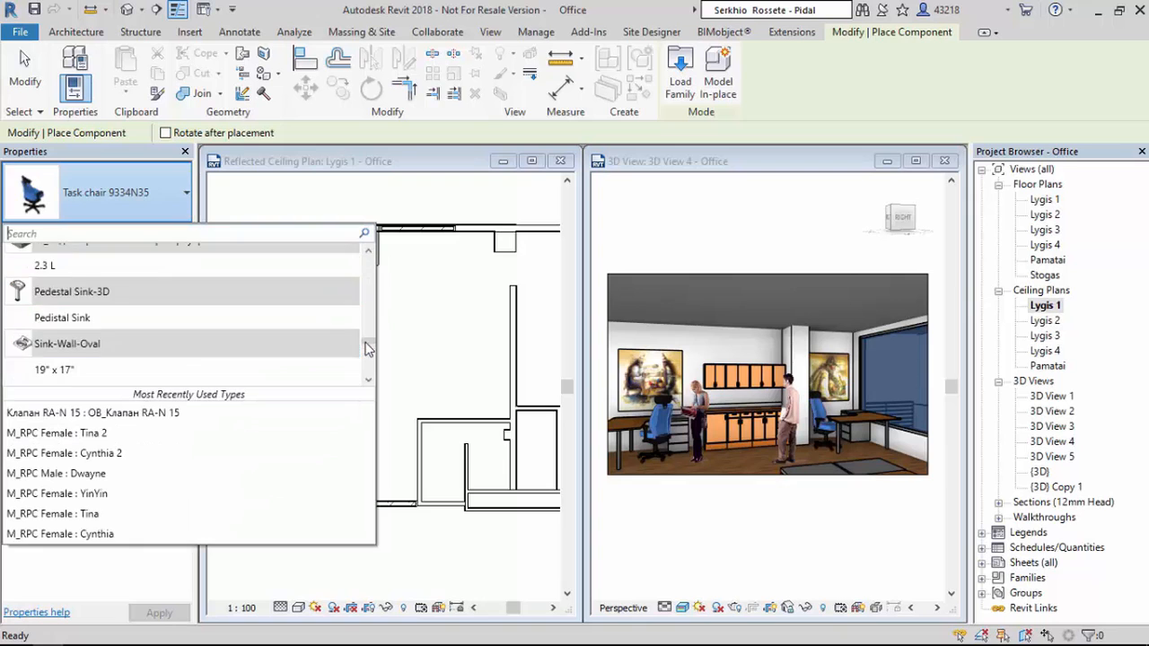
drag(371, 267, 367, 267)
scroll(254, 326, down, 8)
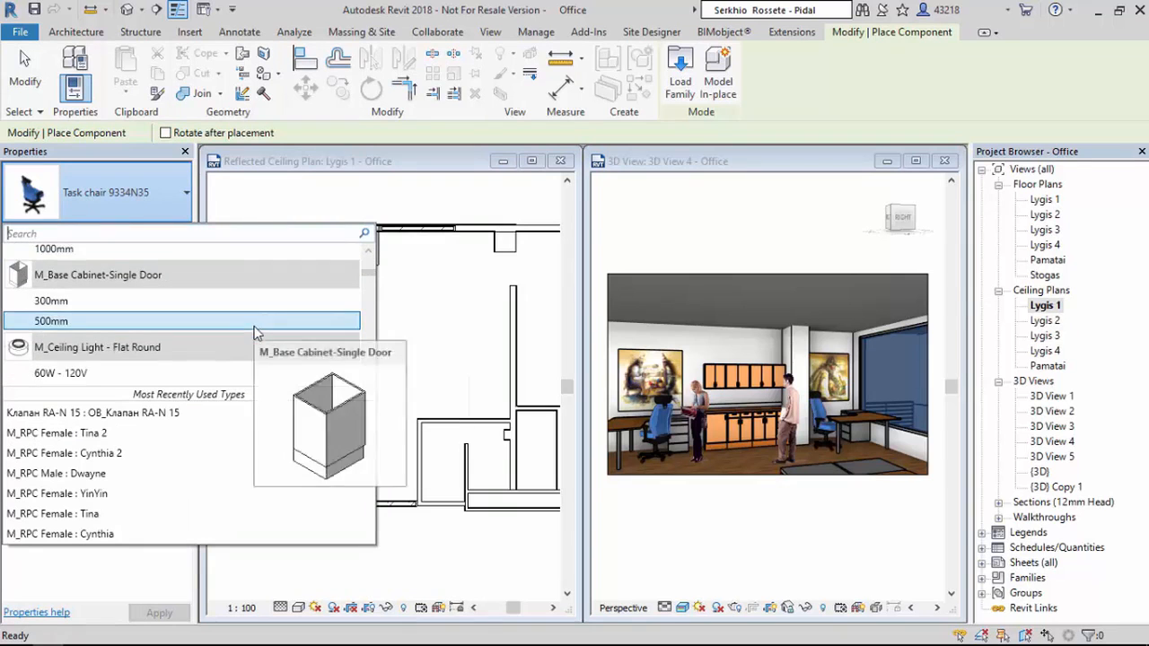
scroll(254, 333, down, 15)
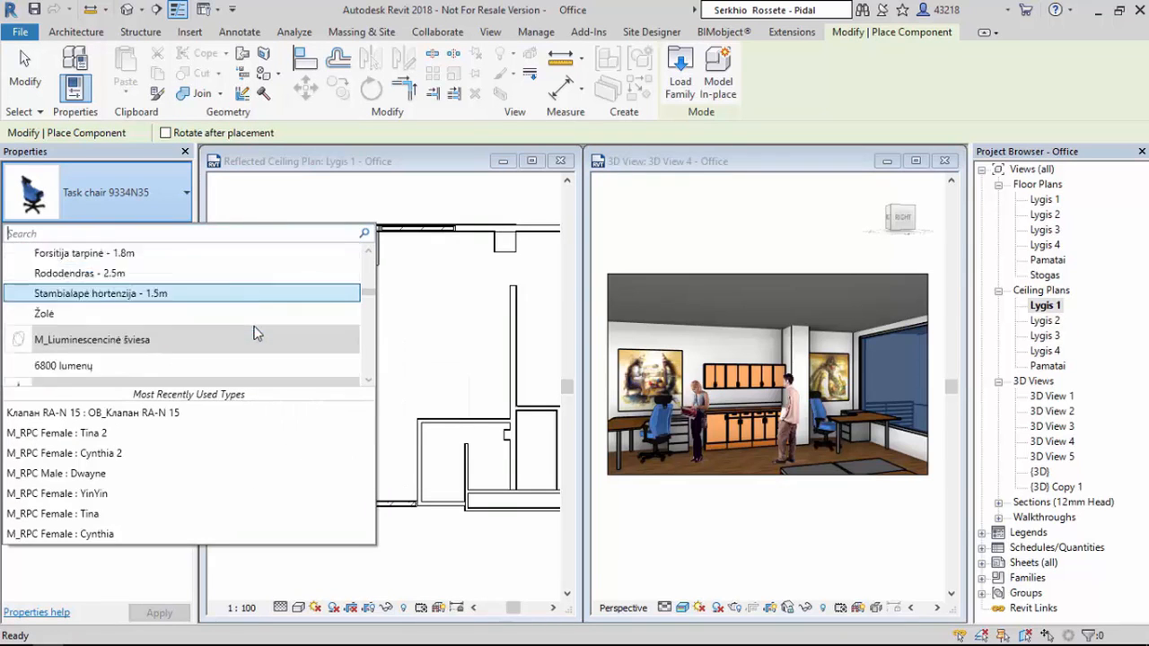
scroll(254, 333, down, 3)
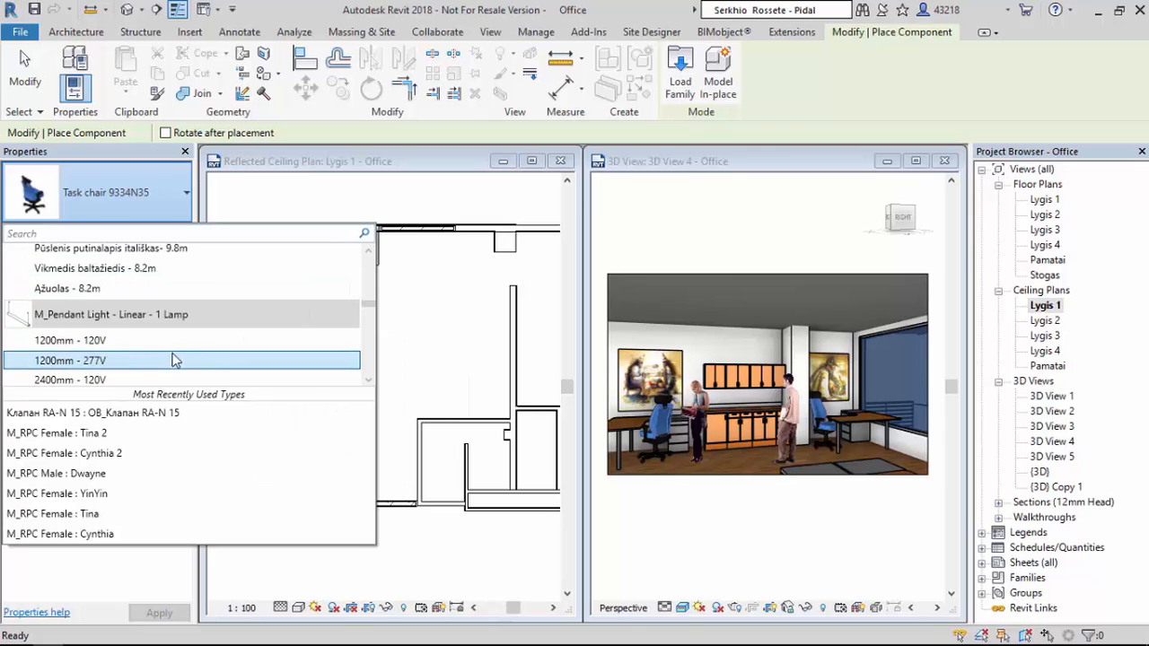
click(115, 363)
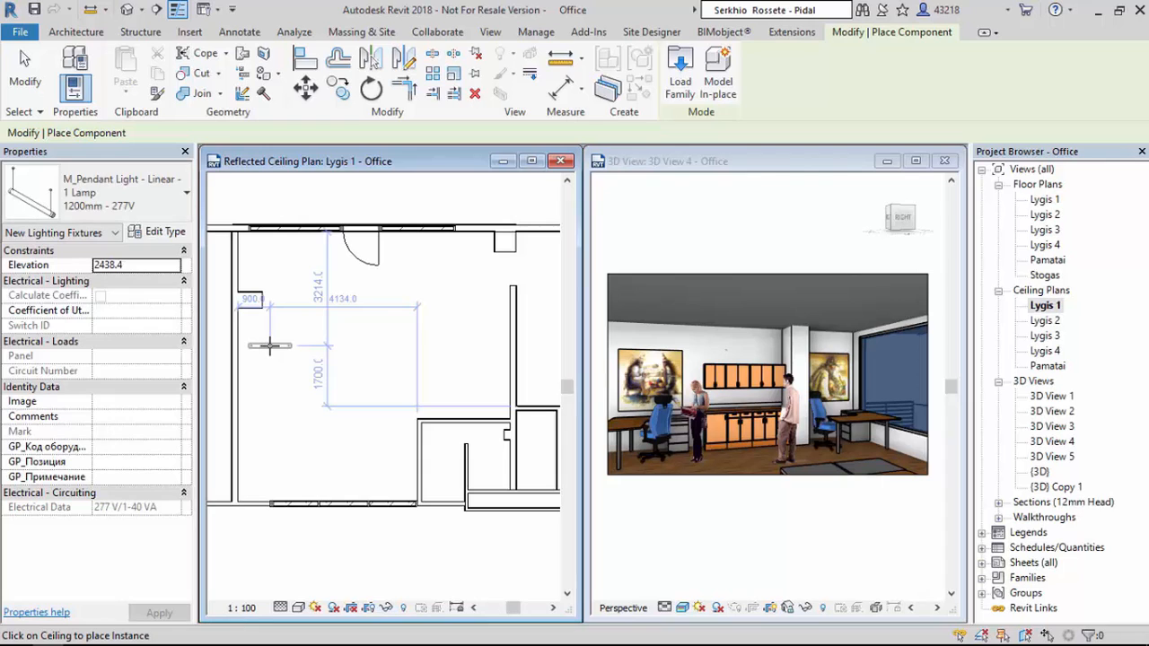
click(270, 345)
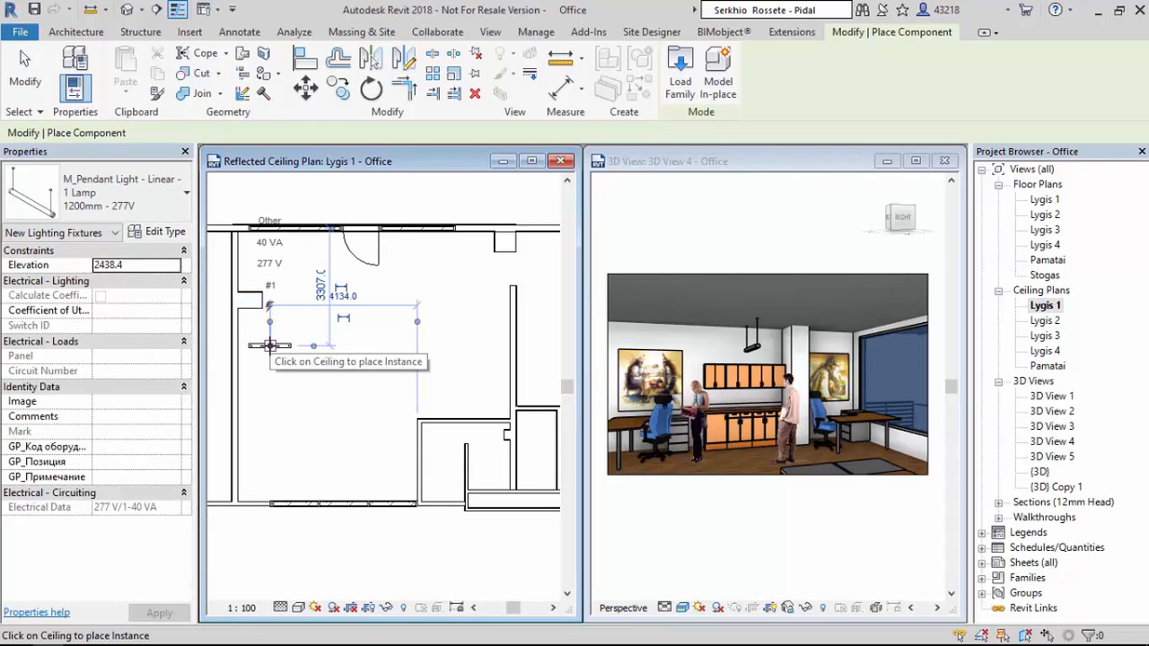
key(Escape)
key(Escape)
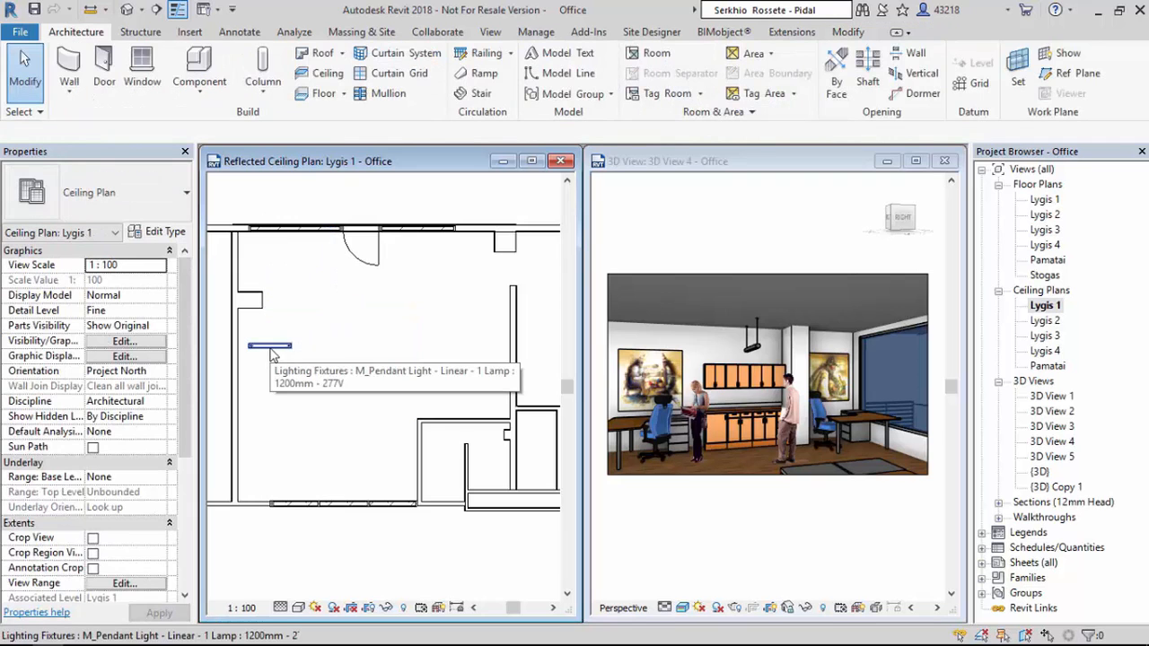
Step: Rotate the pendant light by 90 degrees and copy it 2 m toward the middle of the office
click(270, 346)
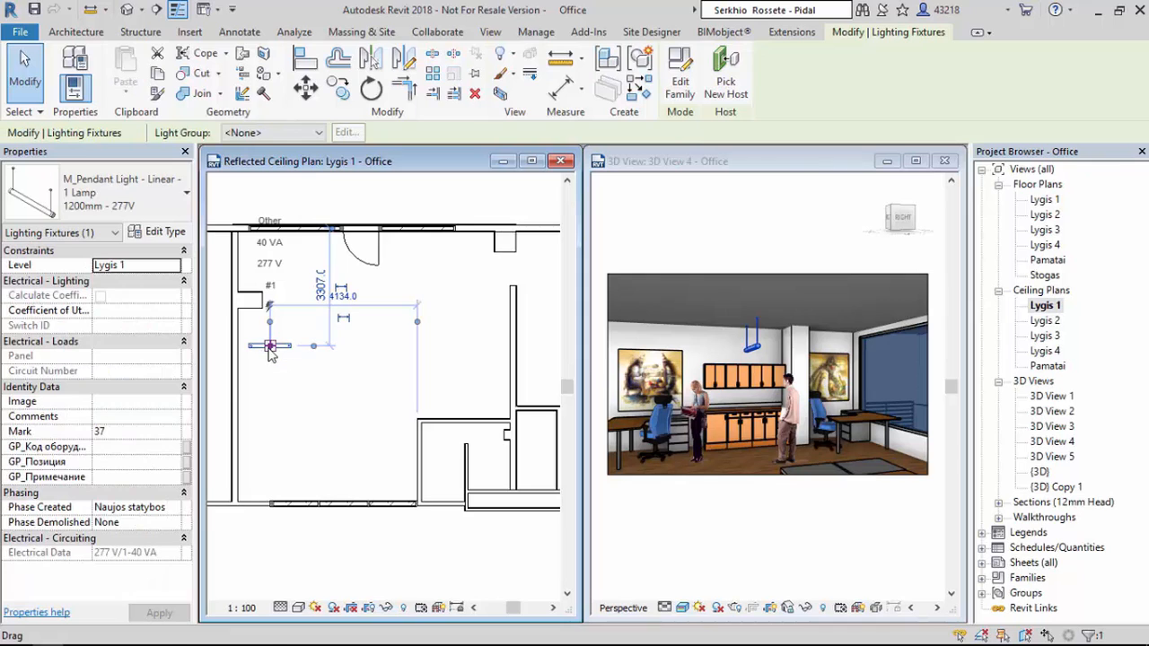
key(space)
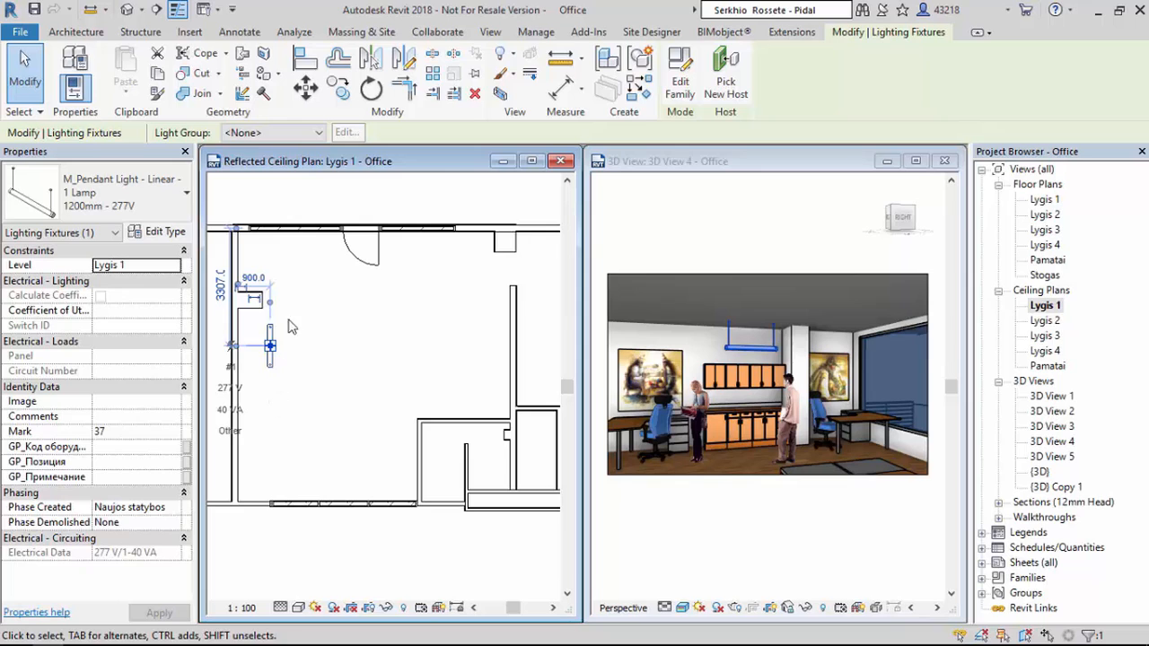
click(338, 87)
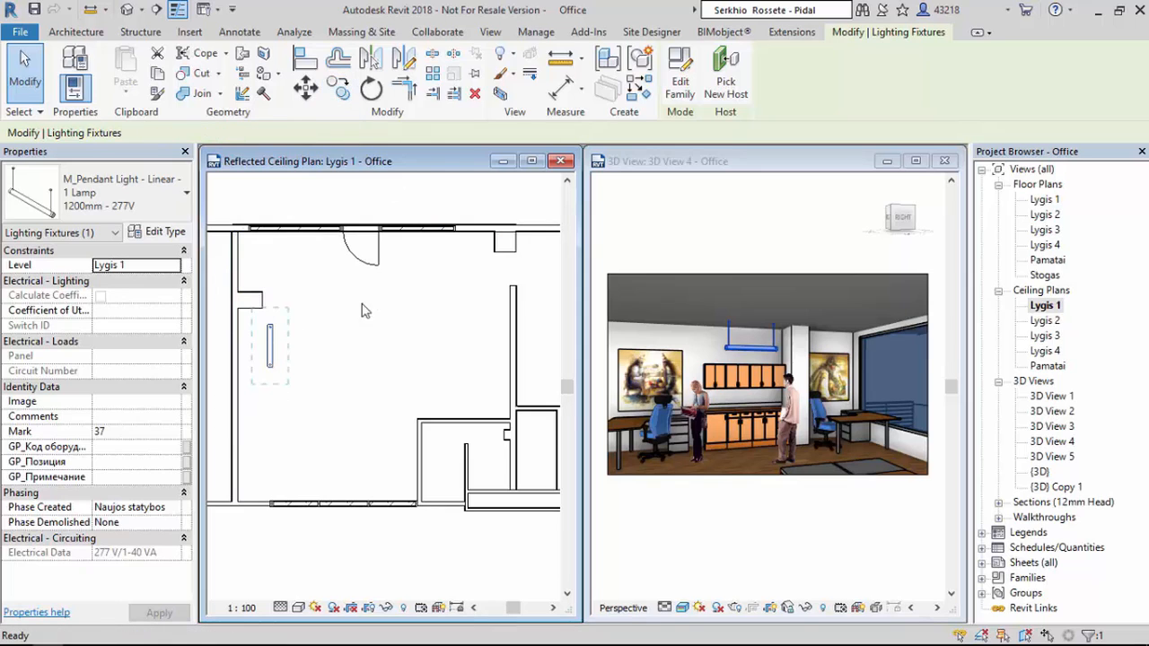
click(320, 289)
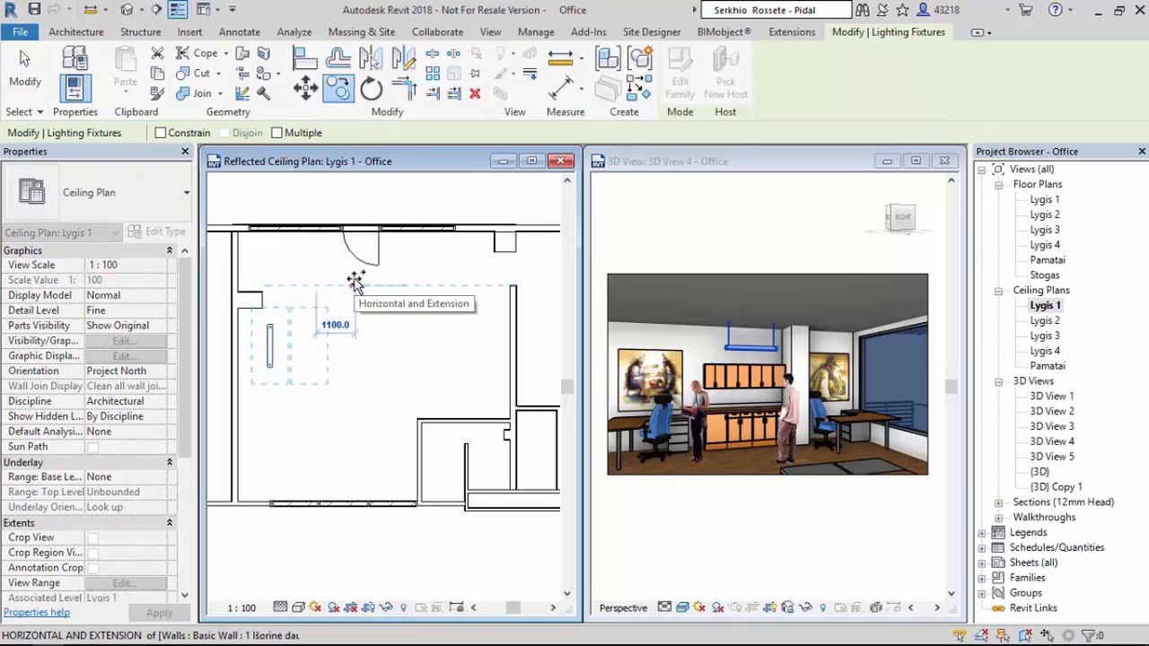
text(2m)
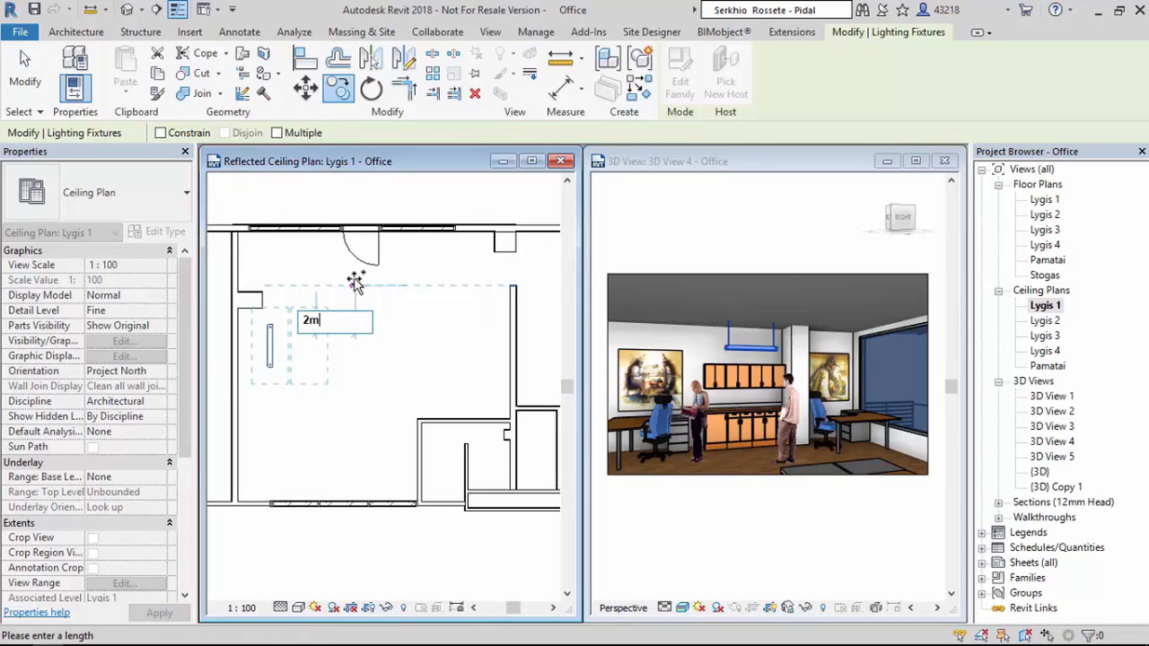
key(Return)
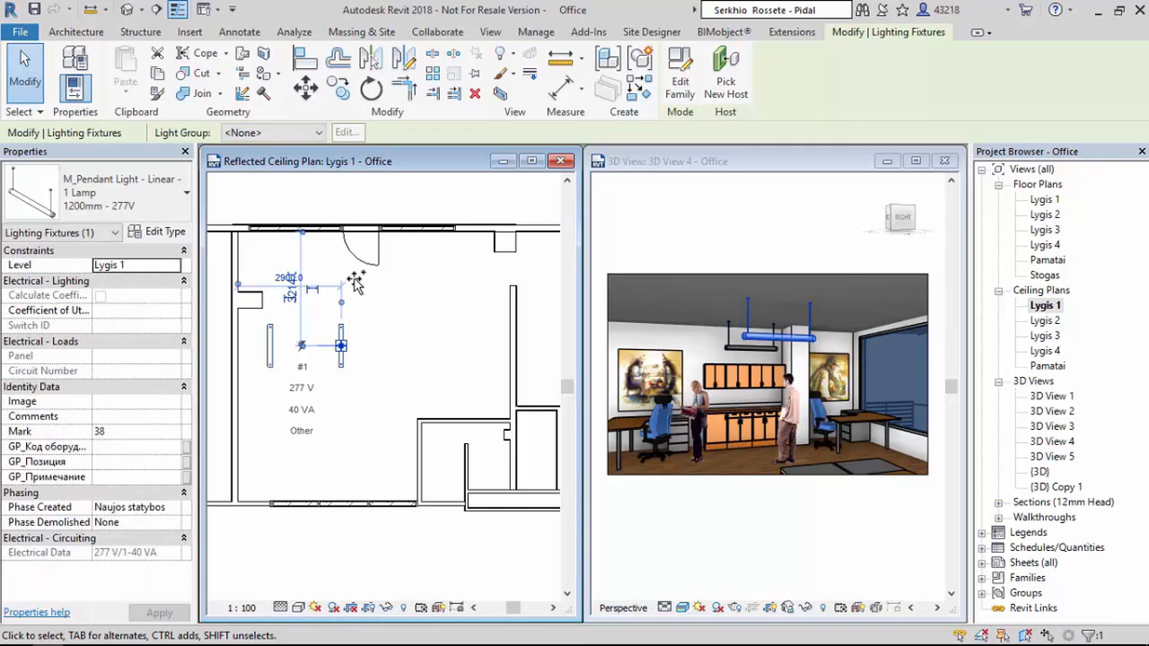
Step: Copy the second pendant light another 2 m in the same direction to form a row of three
key(Return)
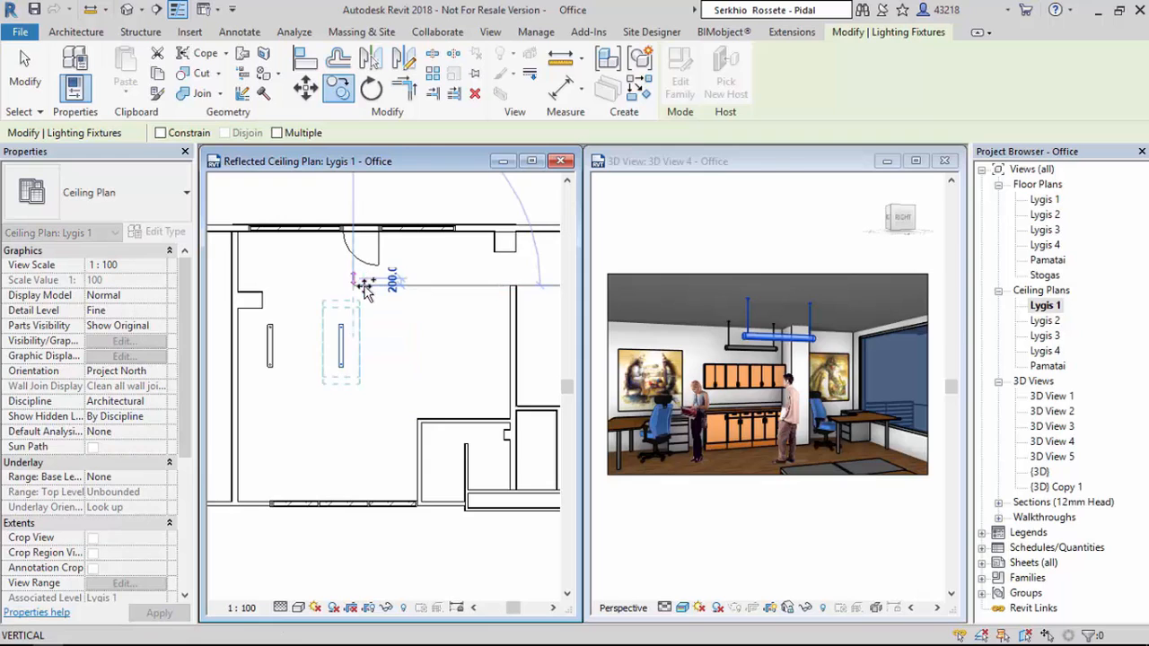
click(354, 286)
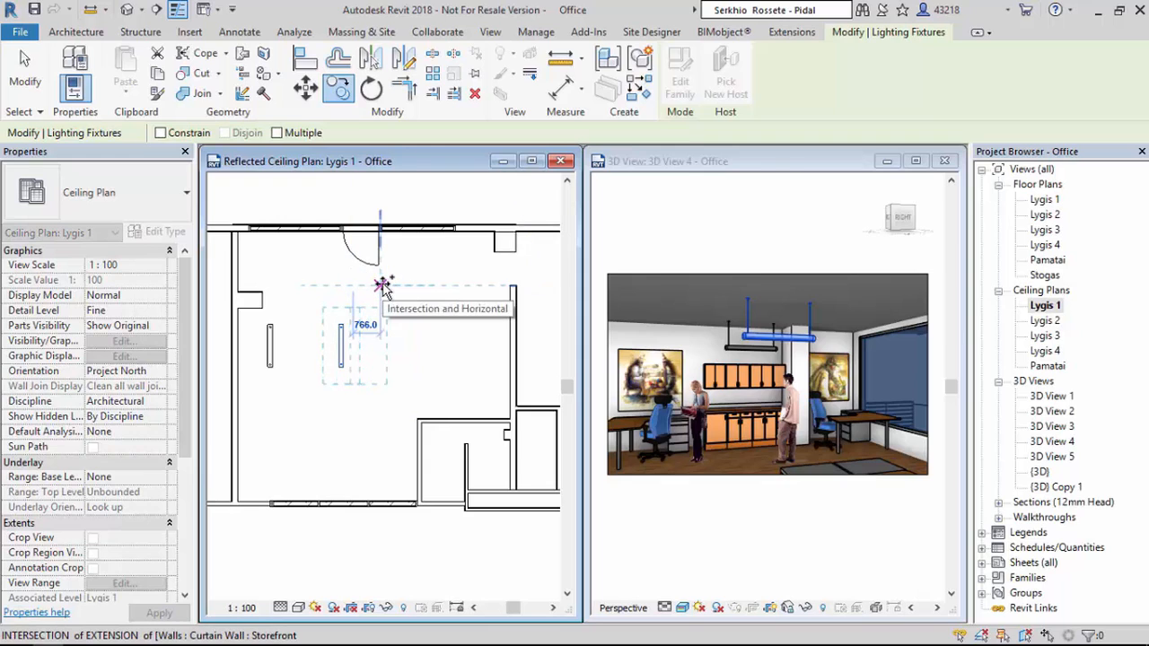
text(200)
text(m)
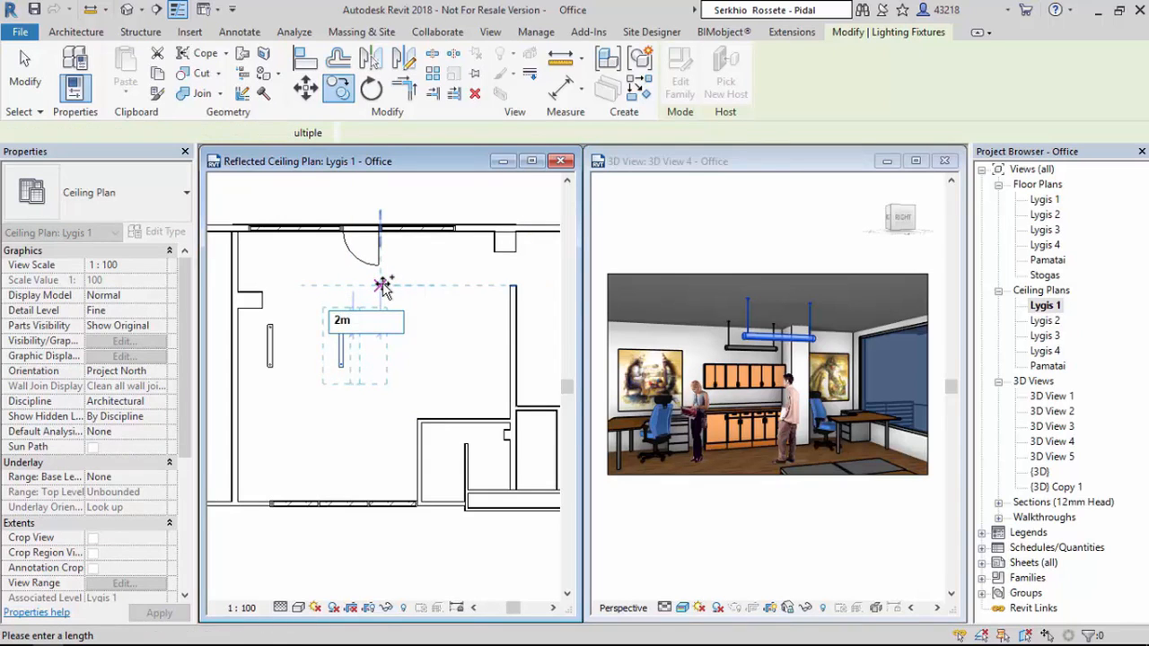
key(Return)
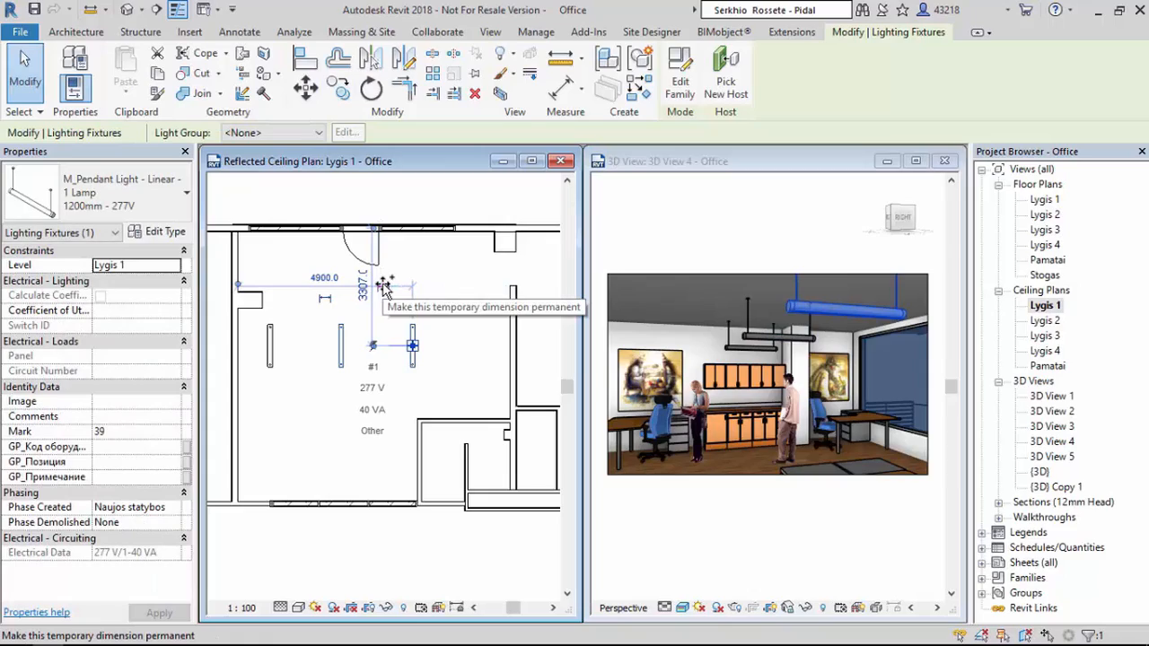
key(Escape)
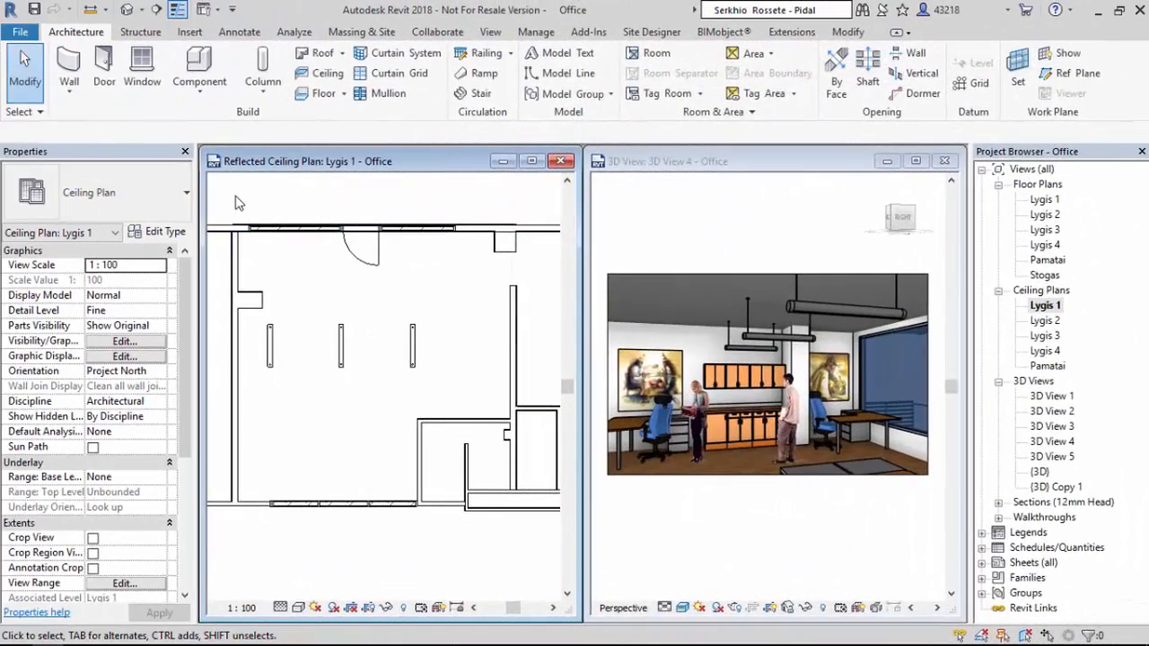
Step: Select the three pendant lights by filtering to Lighting Fixtures only, and open a 3D selection box around them
drag(235, 196, 436, 400)
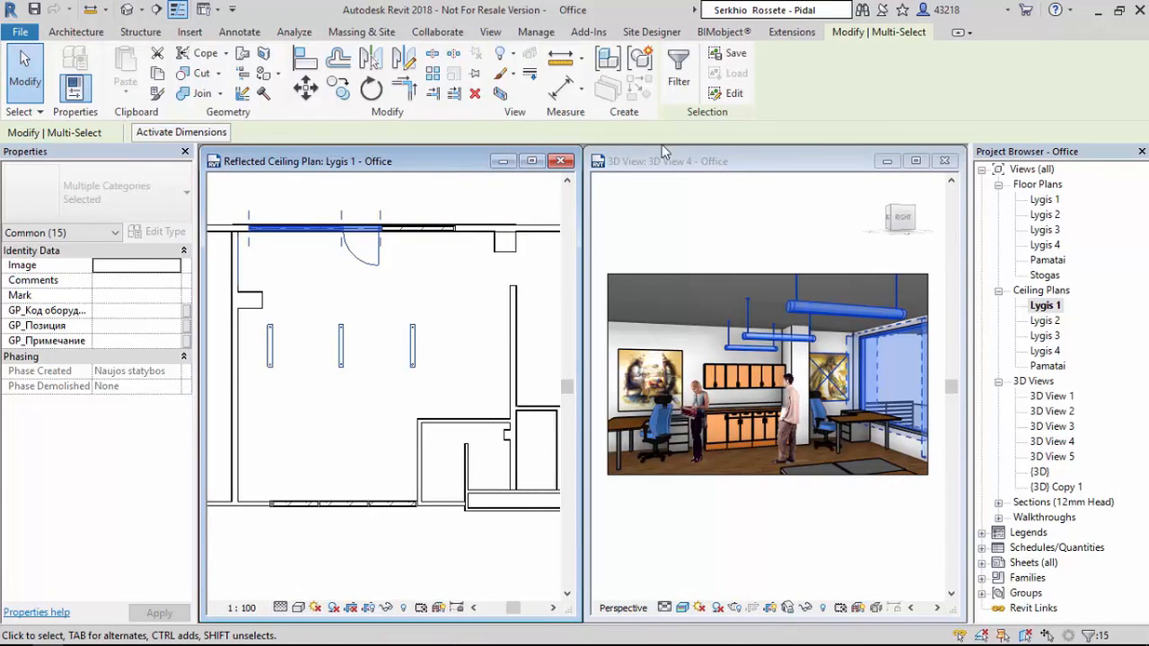
click(682, 85)
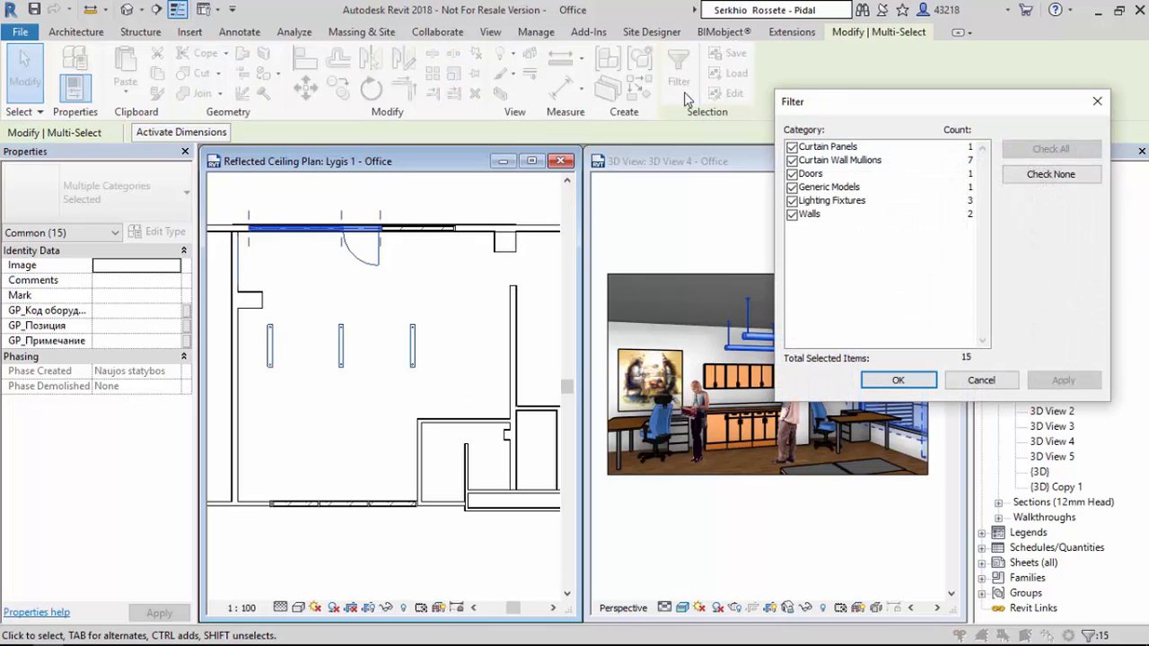
click(1009, 178)
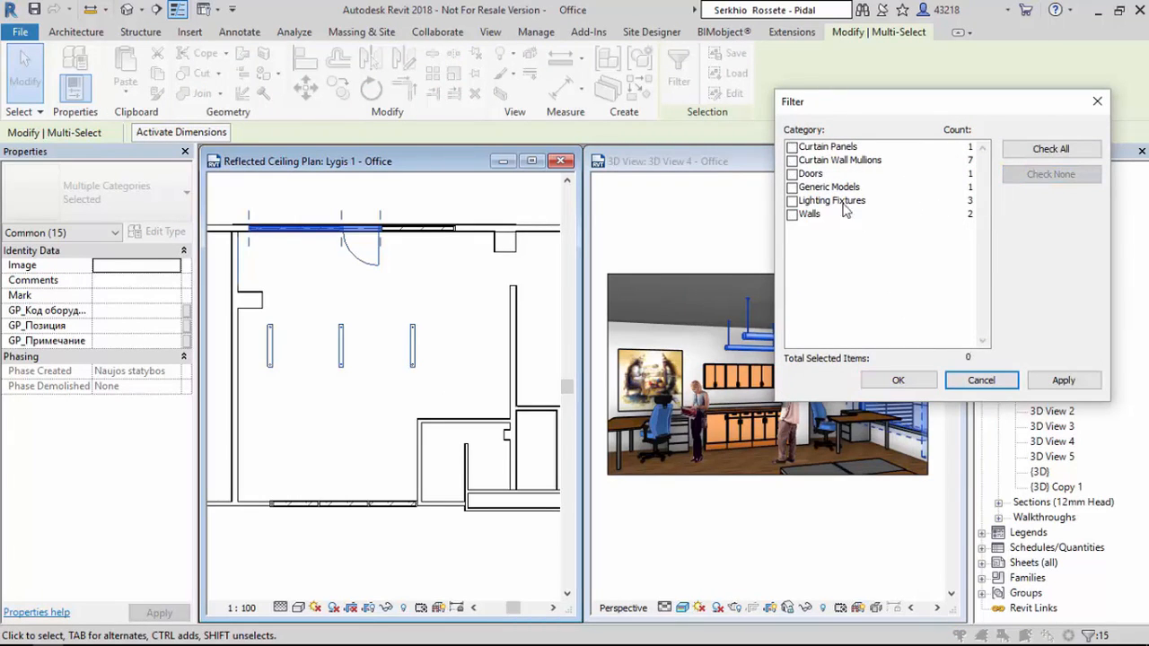
click(791, 202)
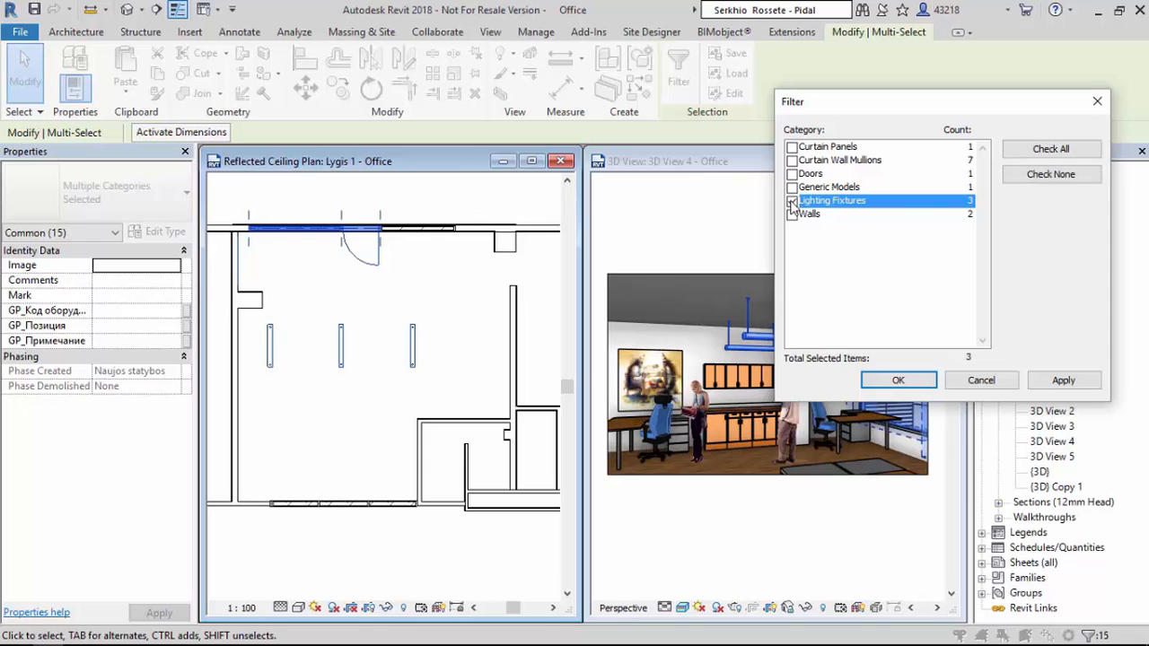
click(897, 382)
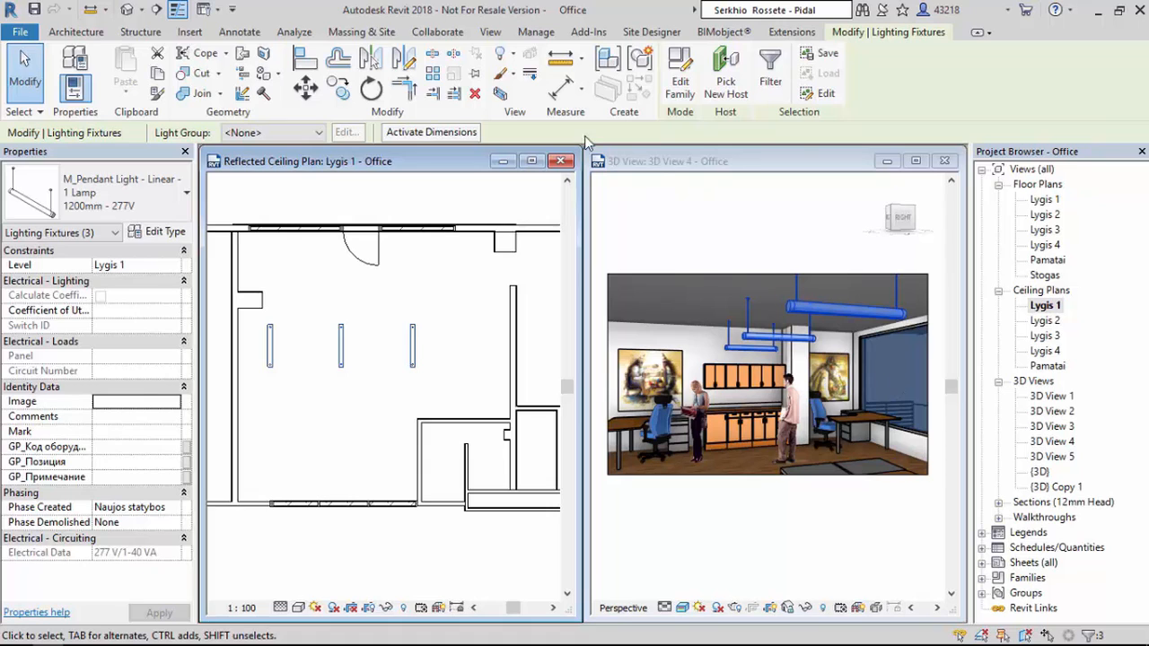
click(500, 94)
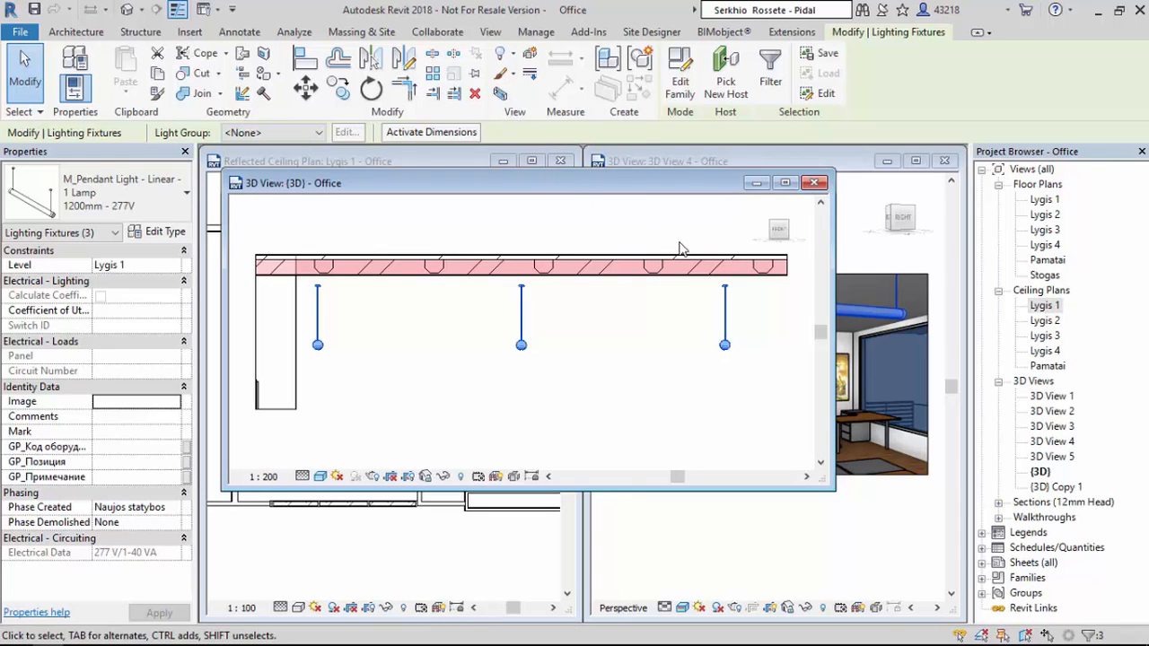
Step: Reveal hidden elements in the maximized 3D view and extend the section box down past the floor and outward at both ends
click(780, 222)
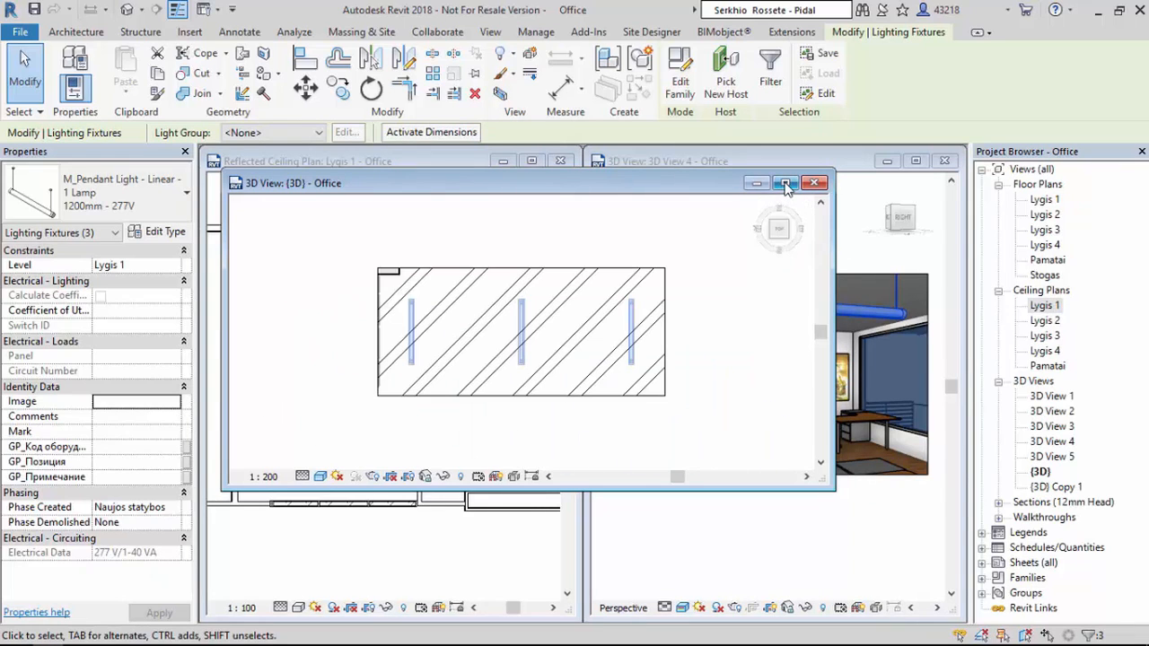
click(786, 183)
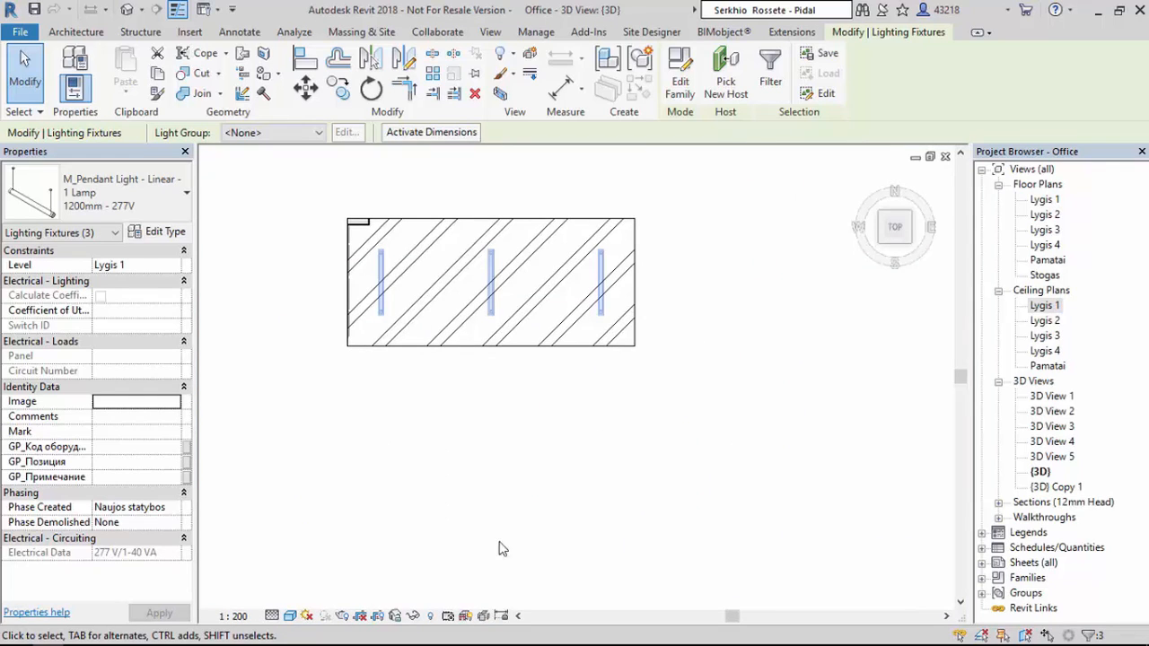
click(431, 617)
click(508, 479)
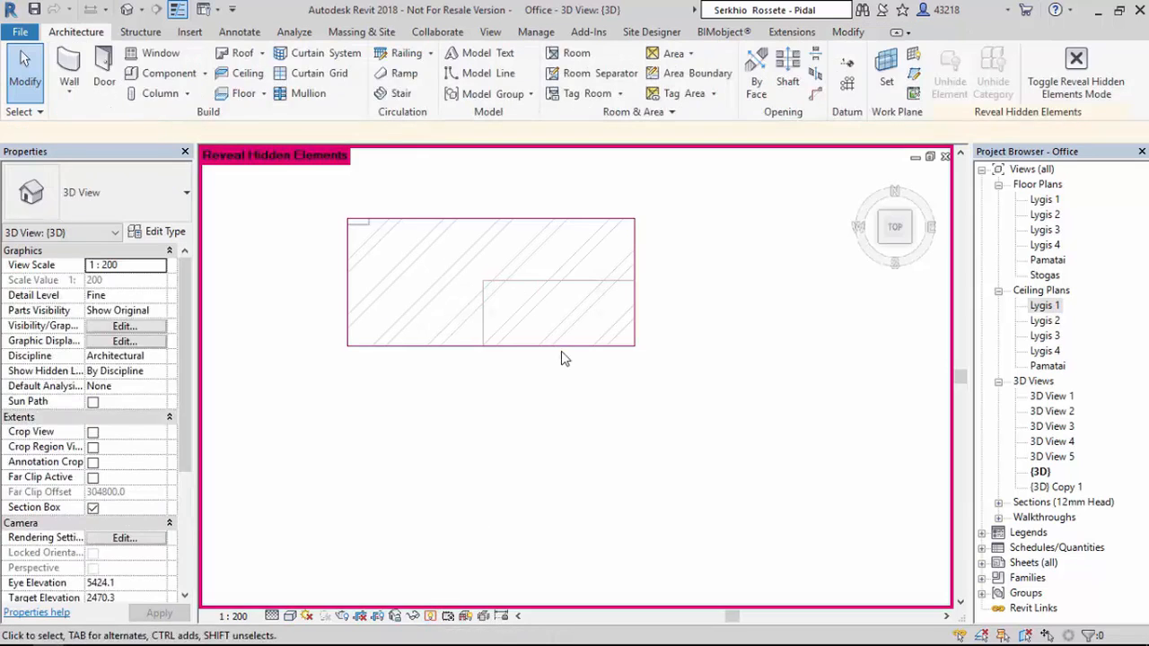
click(564, 347)
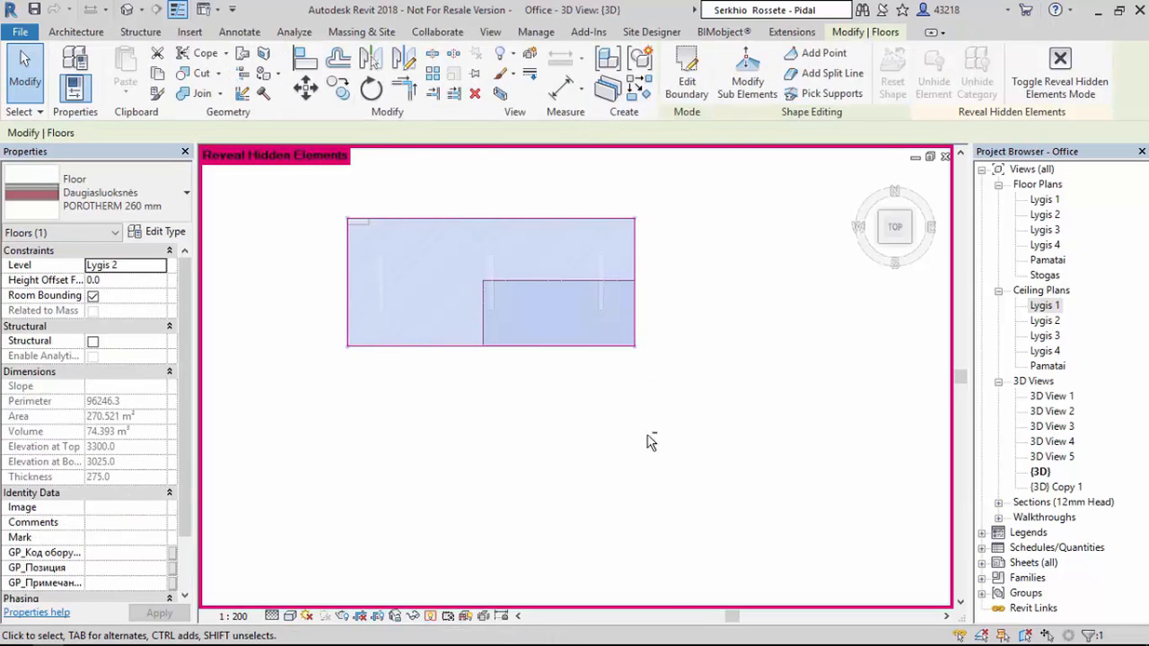
shift+middle_drag(653, 443, 608, 164)
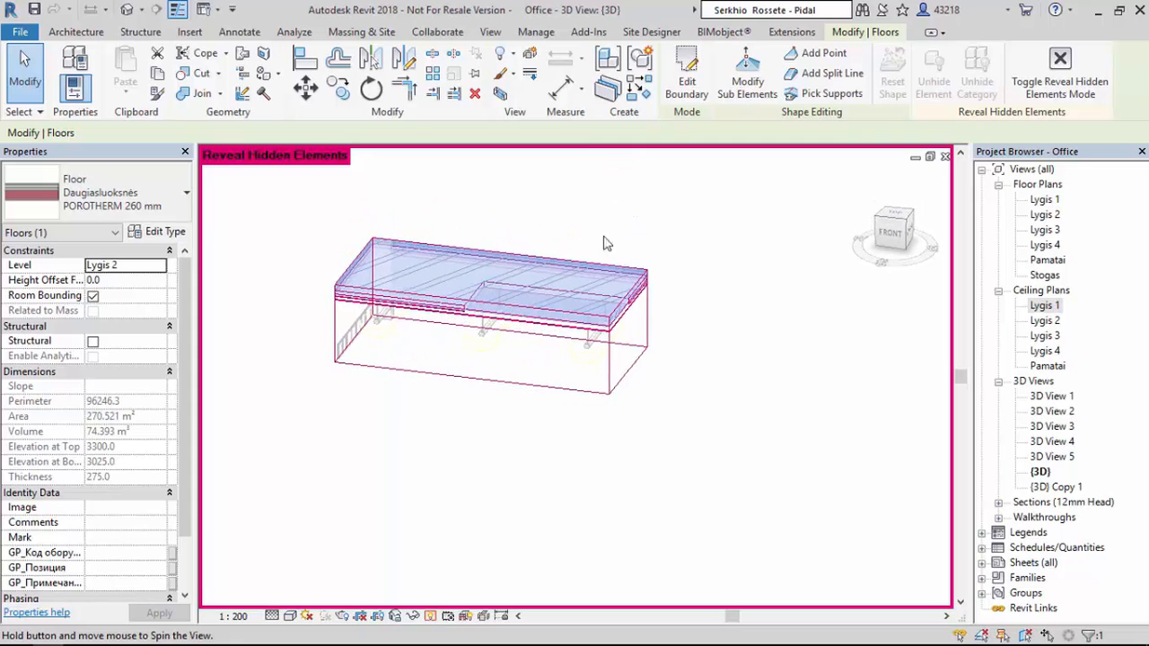
click(627, 396)
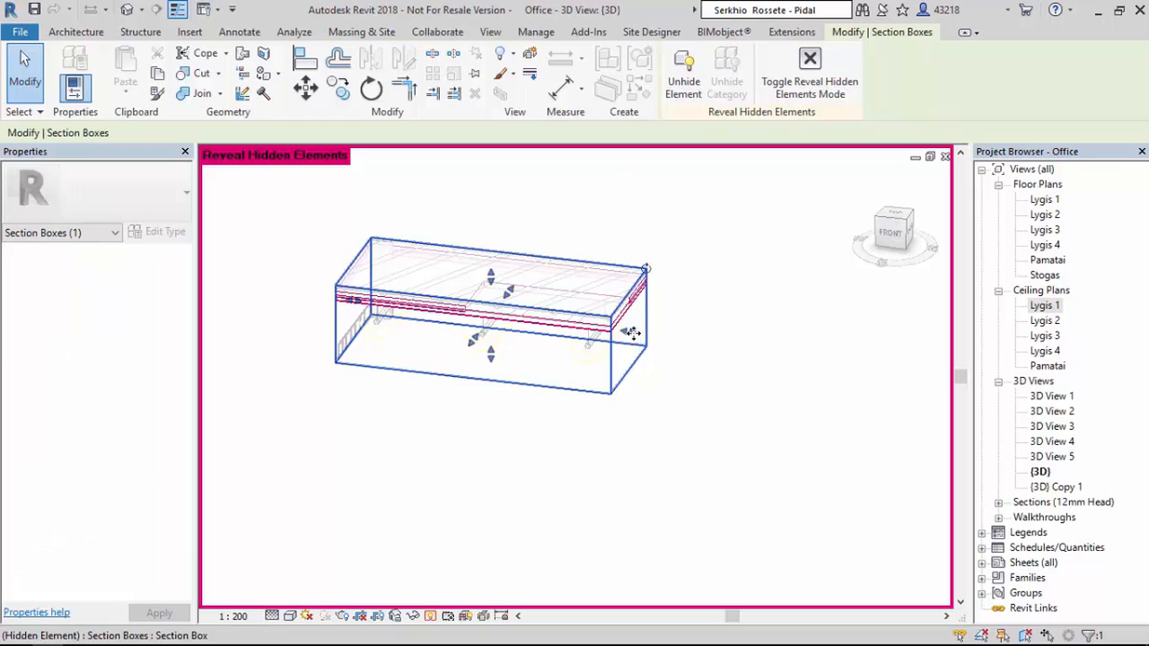
drag(629, 331, 753, 345)
drag(549, 364, 550, 469)
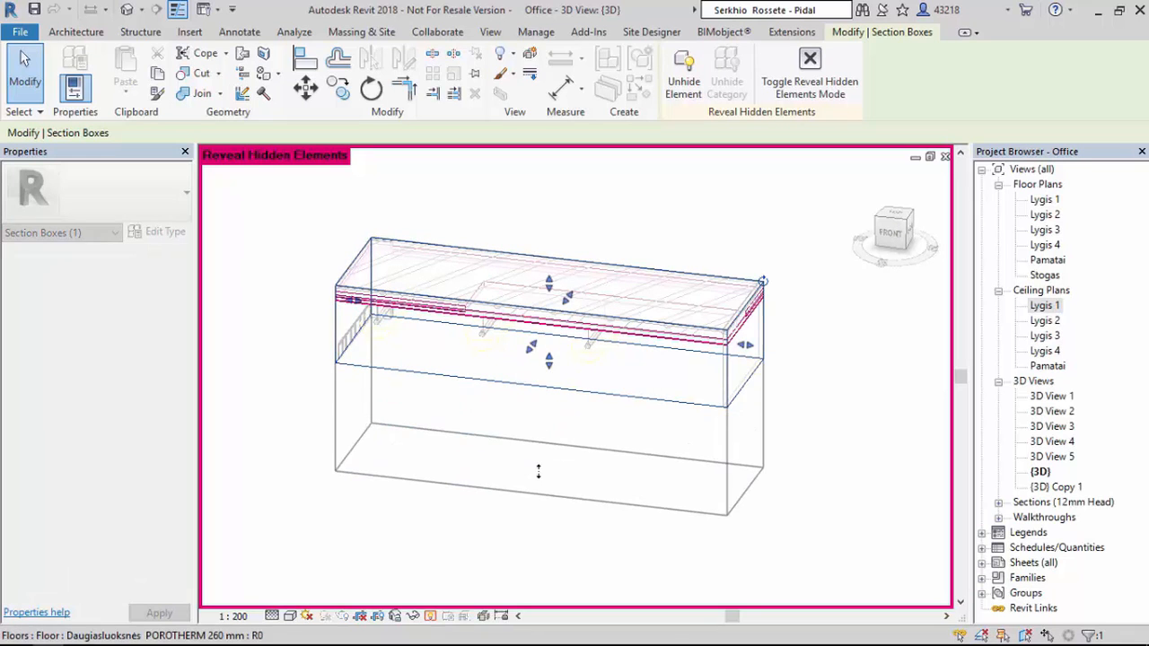
drag(355, 354, 305, 350)
Step: Widen the section box across both long sides to enclose the office, and turn off the display of hidden elements
click(893, 218)
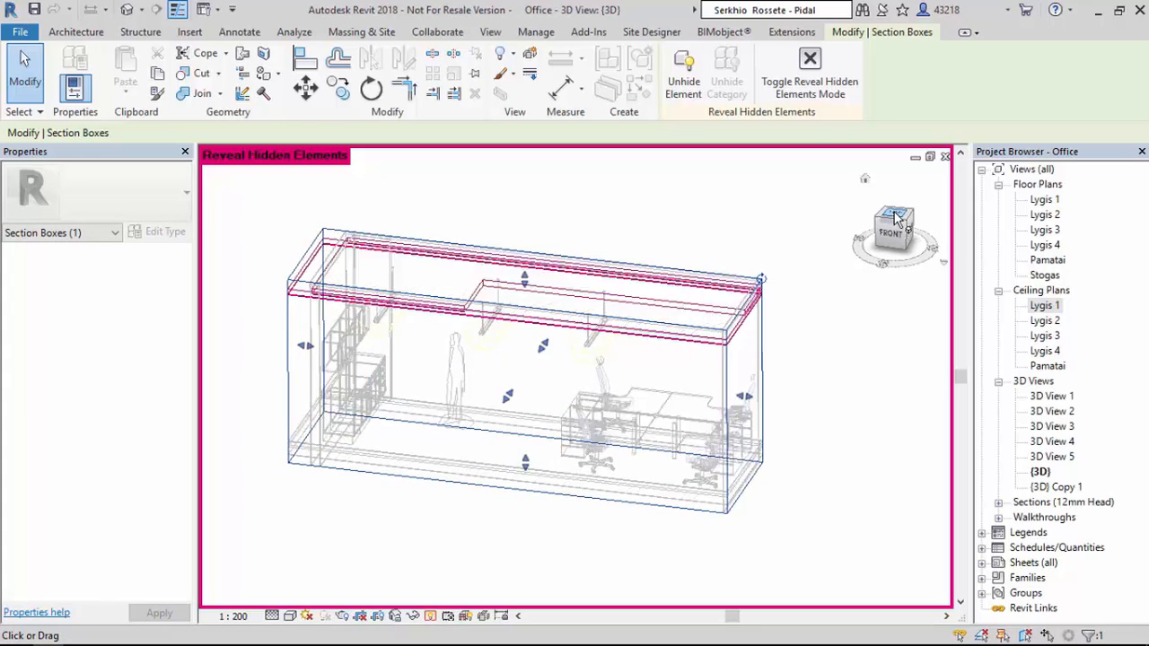
drag(581, 321, 578, 284)
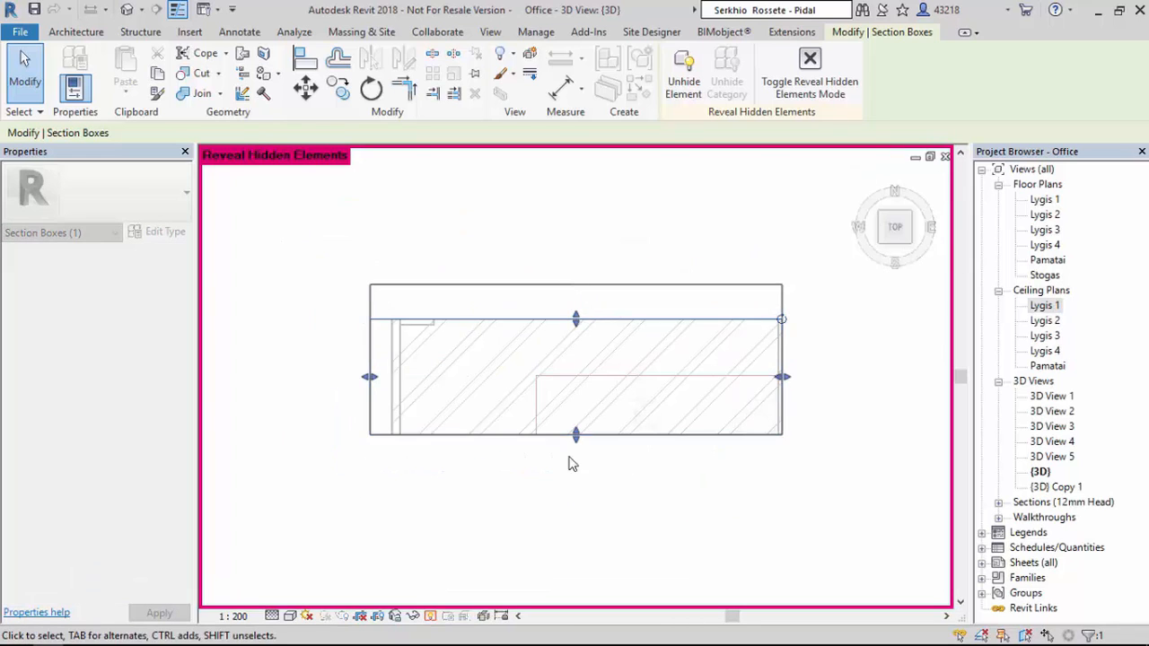
drag(577, 440, 581, 468)
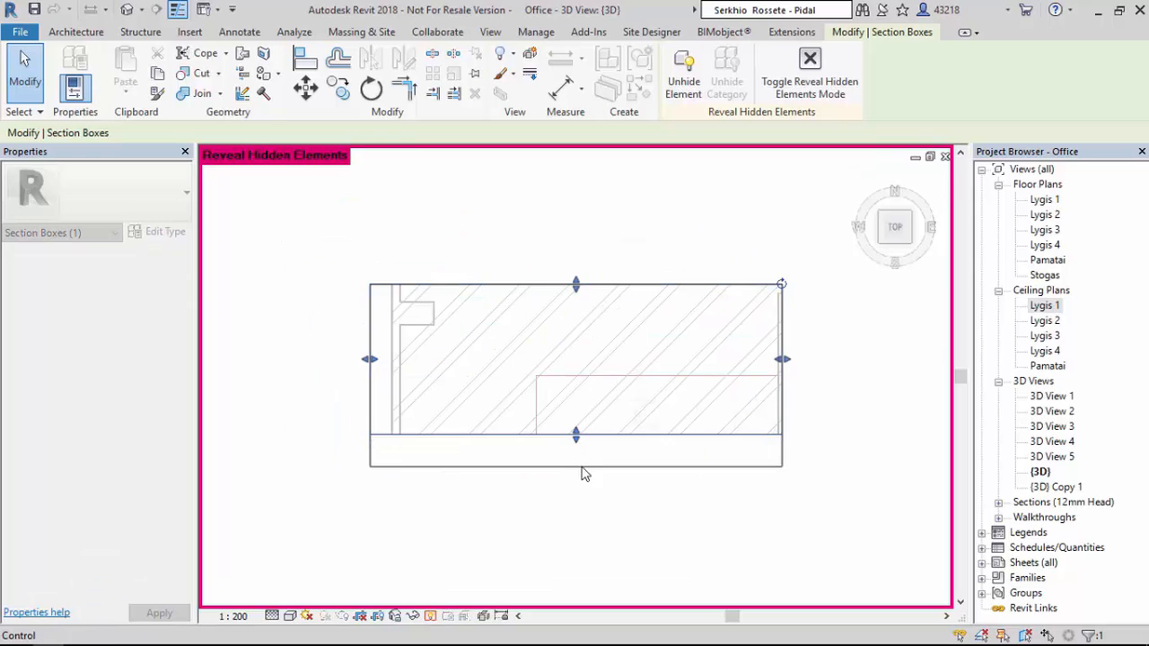
drag(577, 284, 577, 235)
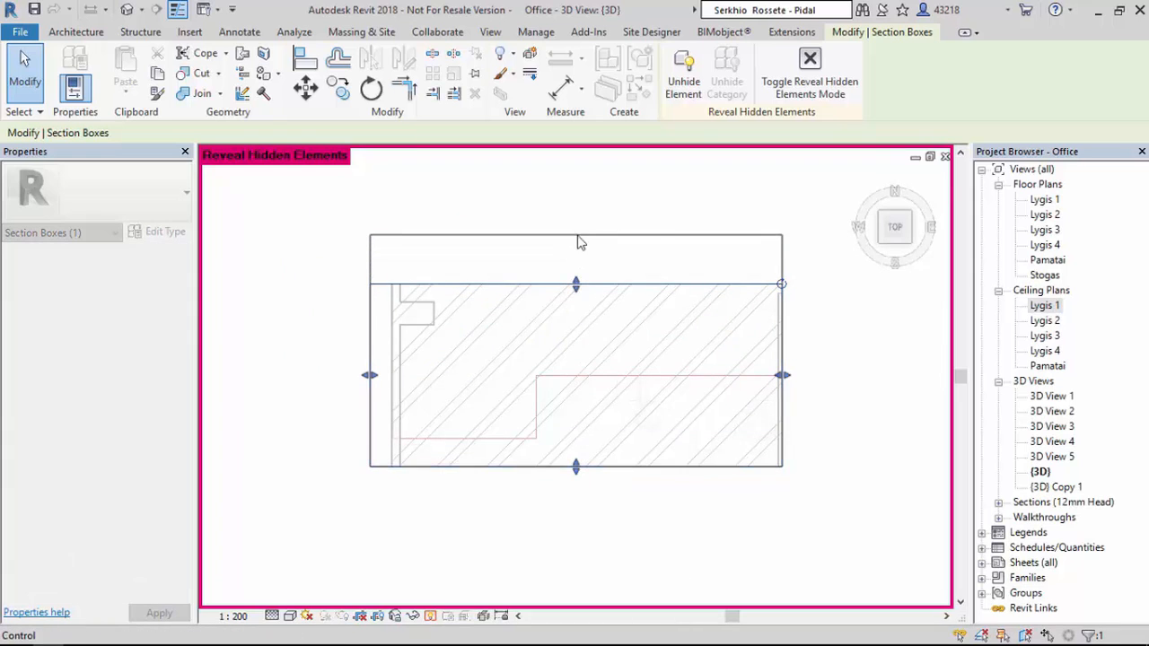
click(878, 326)
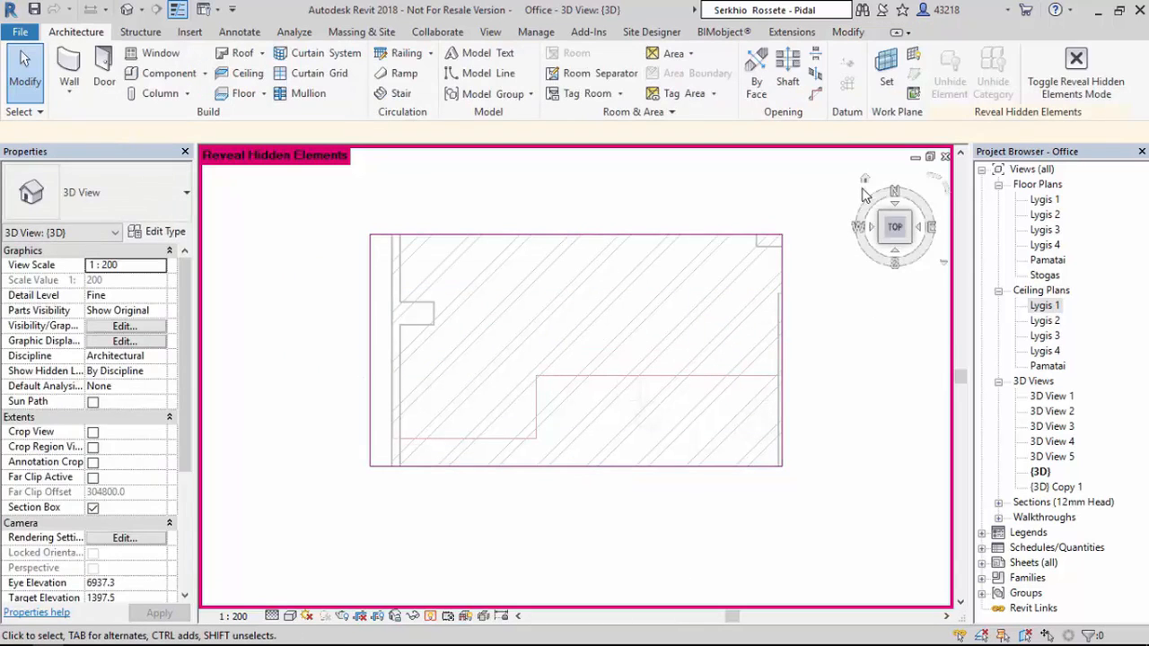
click(862, 192)
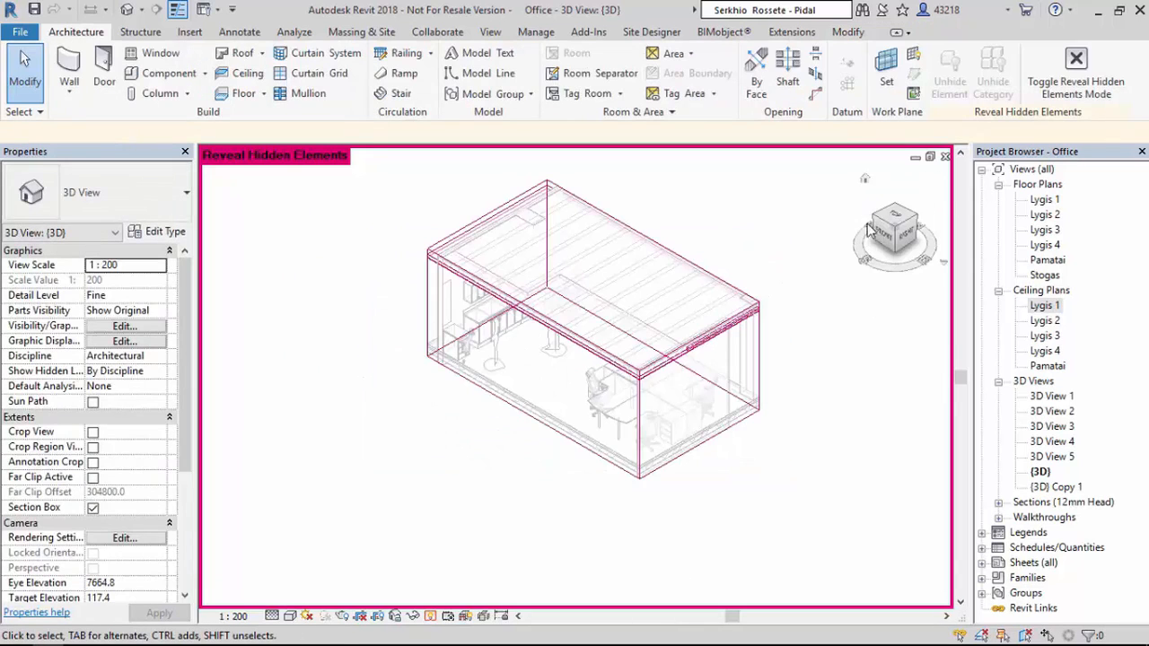
click(432, 616)
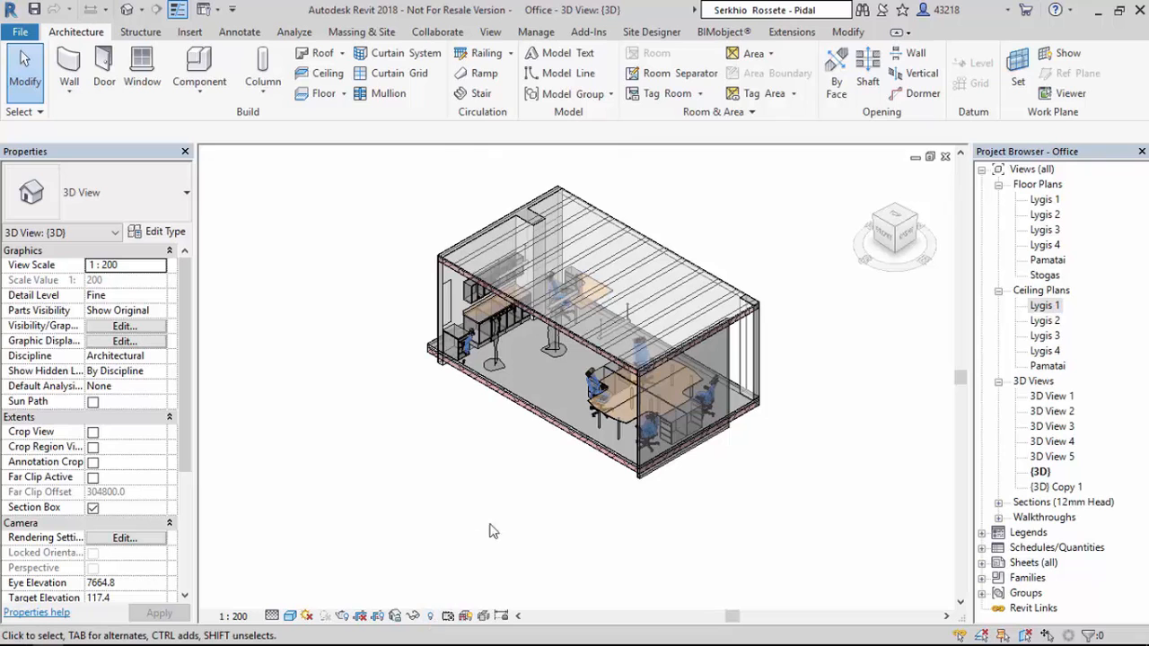
Step: Temporarily hide the POROTHERM 260 mm floor slab that covers the office in the 3D view
click(604, 363)
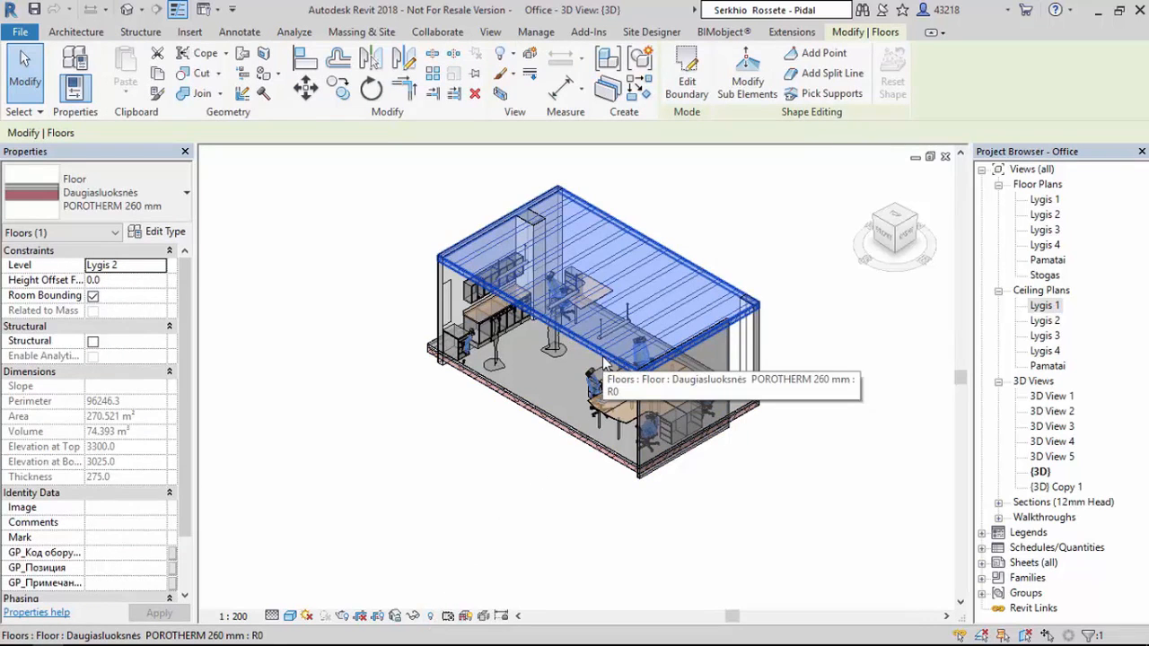
key(h)
key(h)
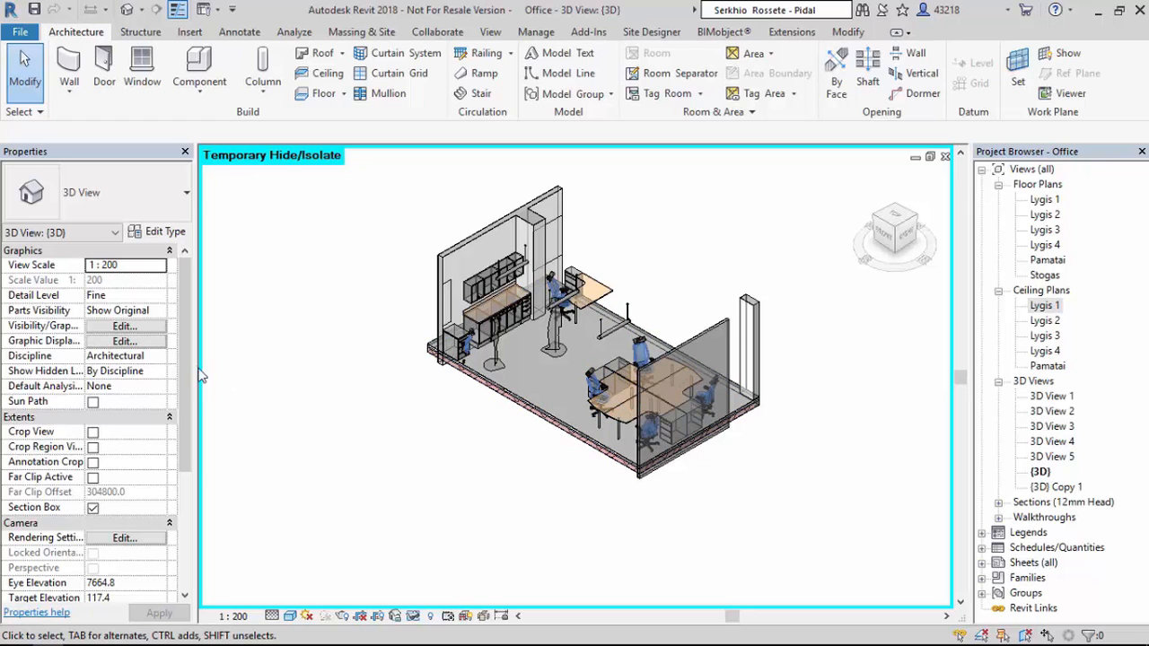
Step: In the 3D view's graphic display options, turn on anti-aliased smooth lines and ambient shadows, and set transparency to 0
click(158, 344)
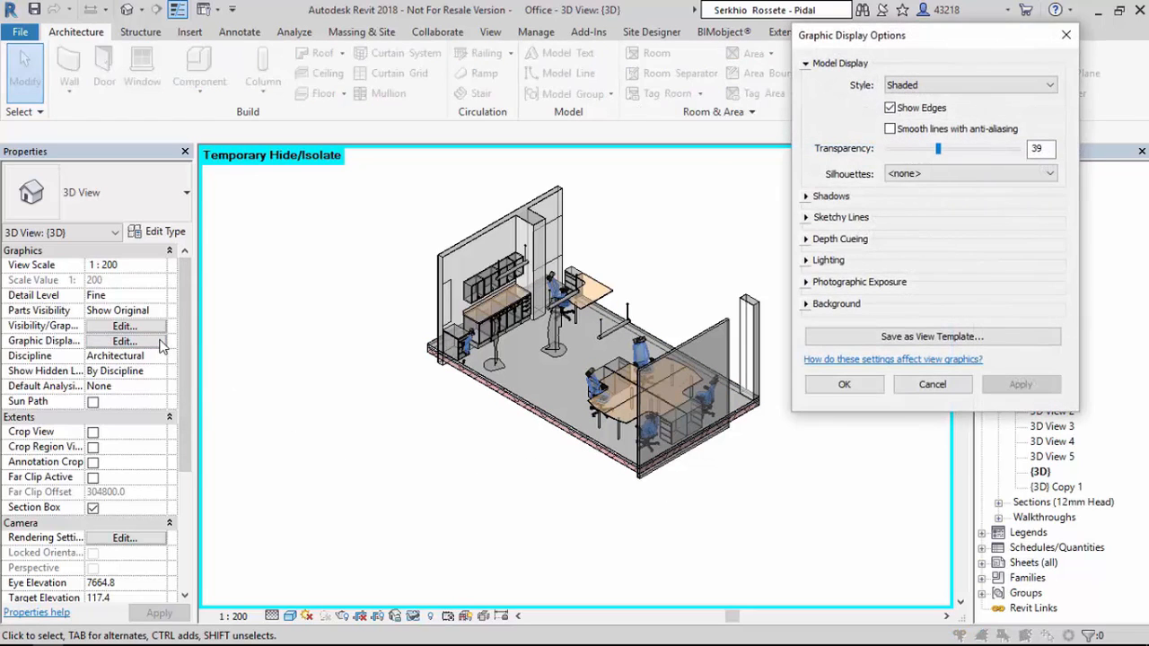
click(889, 129)
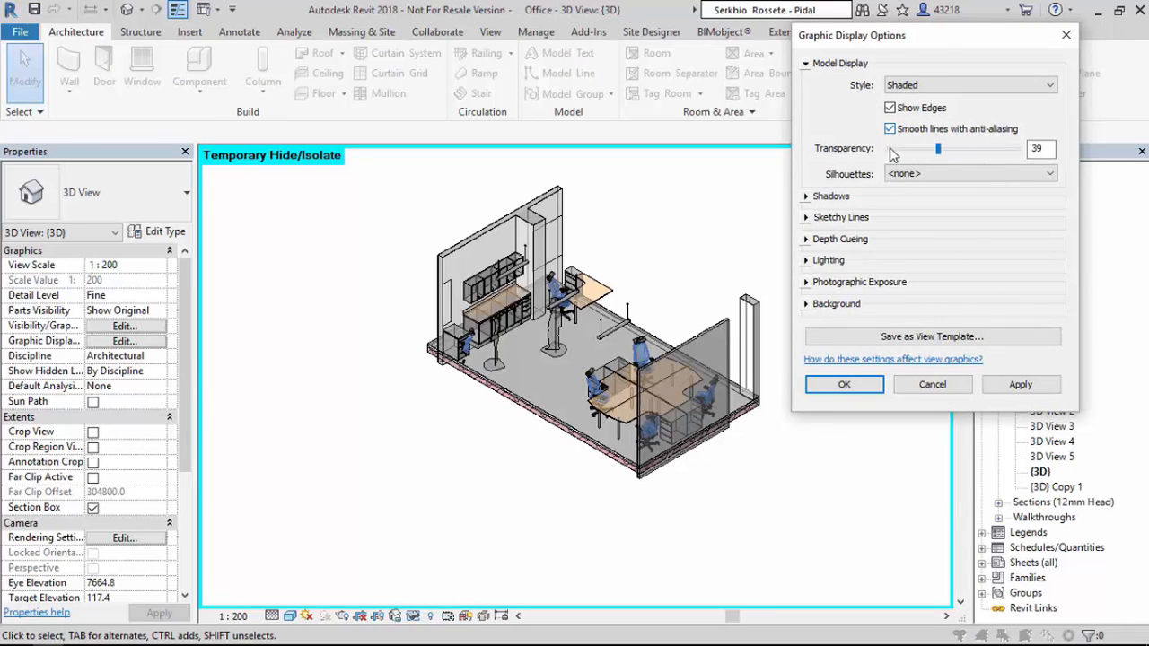
drag(938, 150, 889, 154)
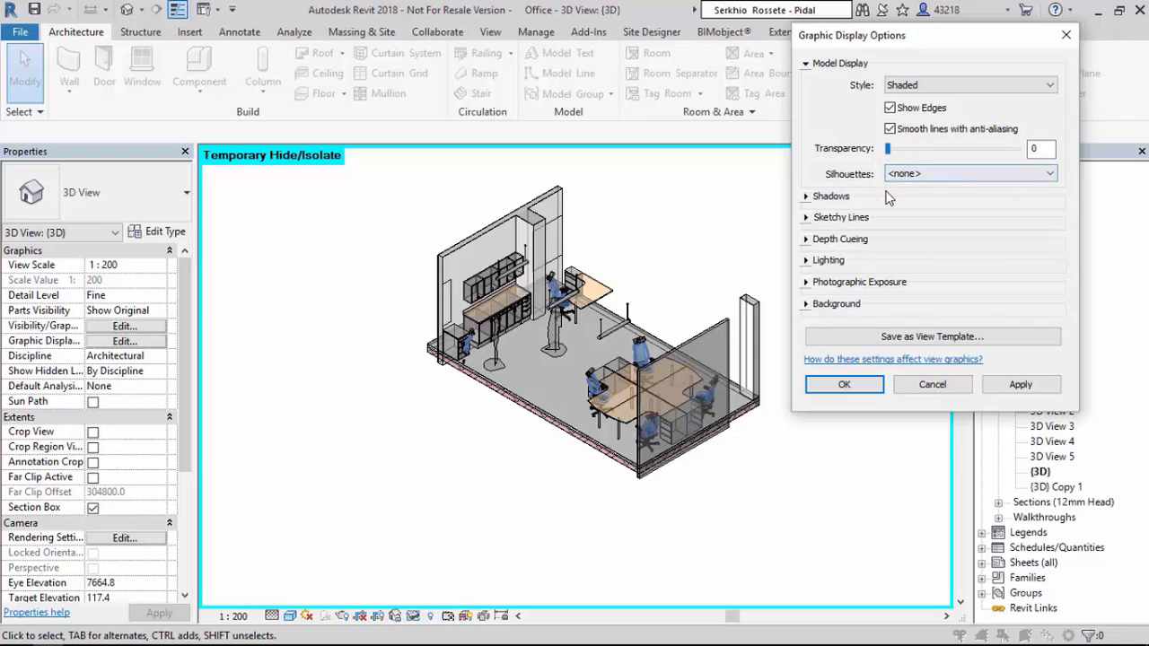
click(806, 197)
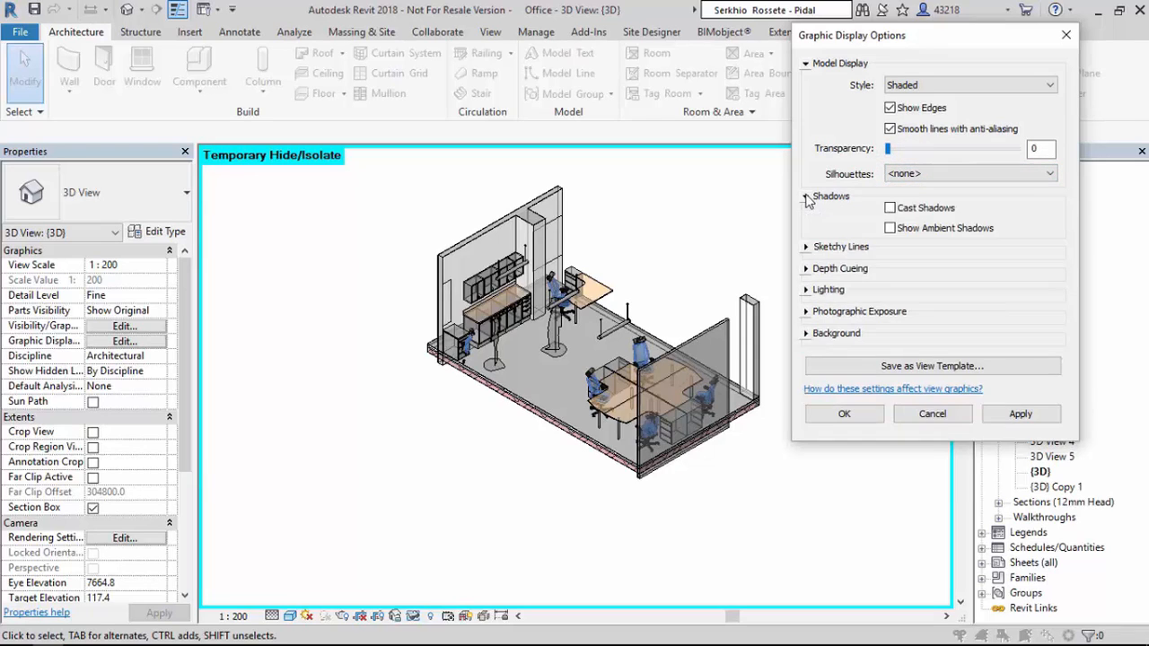
click(890, 230)
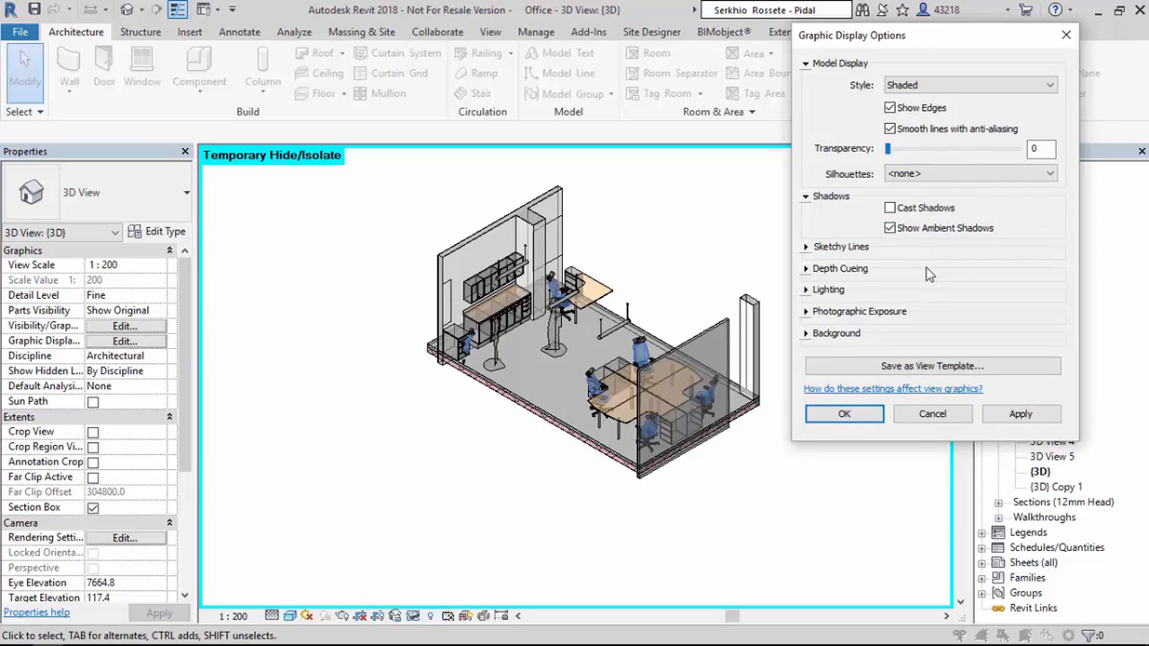
click(1002, 417)
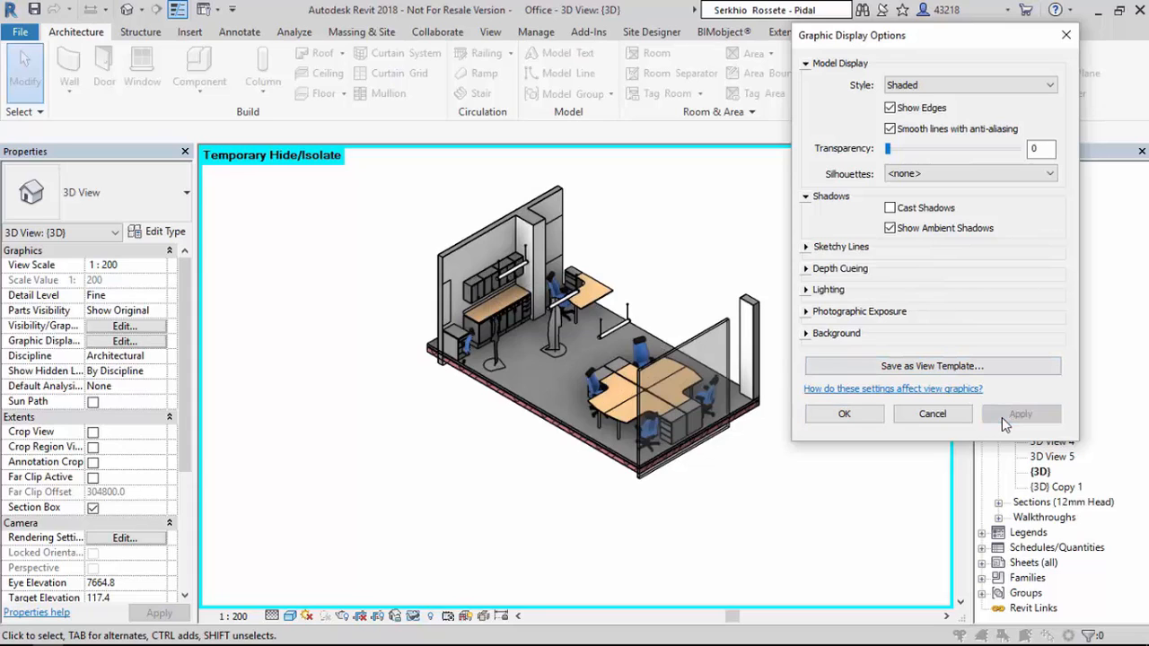
Step: Switch the 3D view's model display style to Realistic and apply it
click(976, 85)
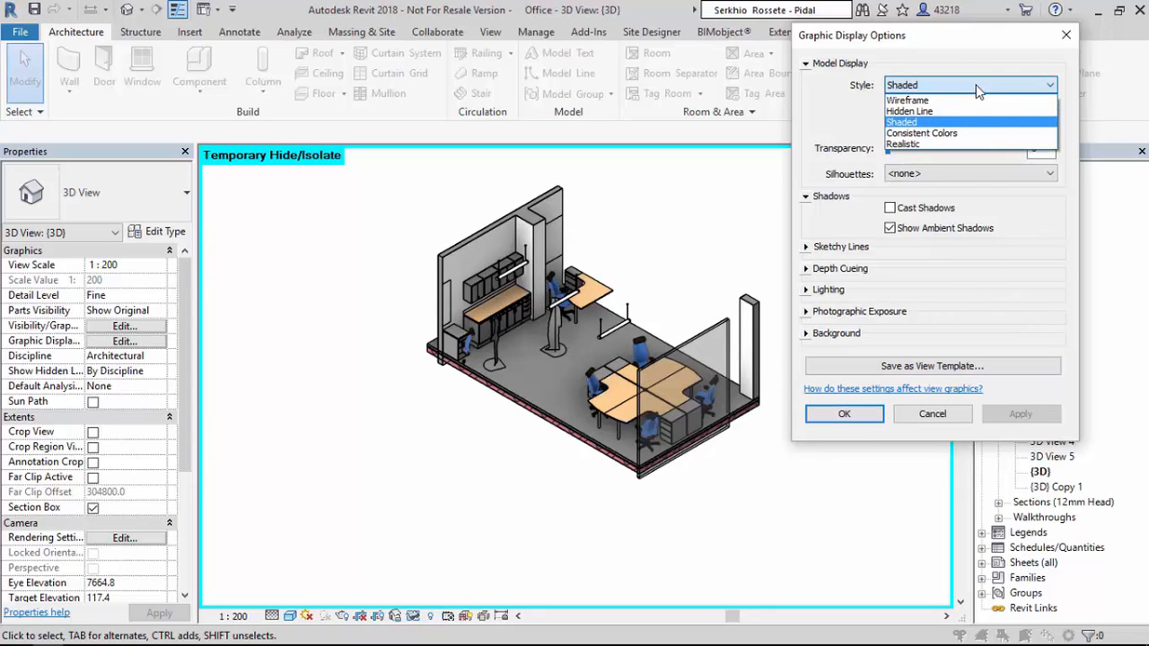
click(925, 154)
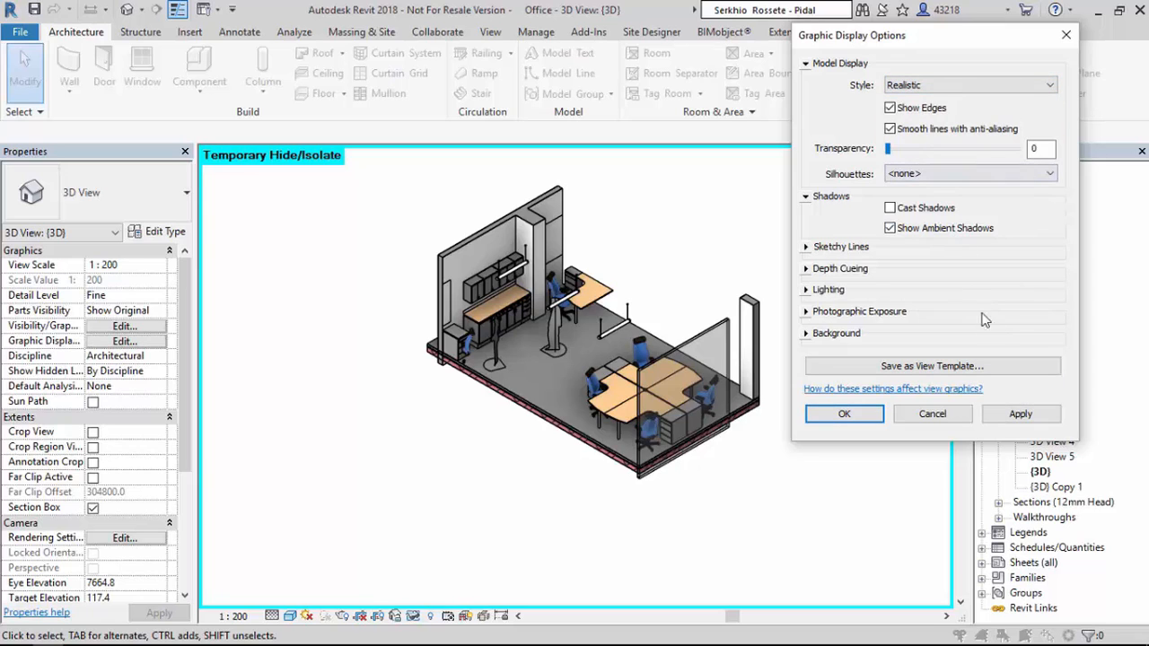
click(998, 418)
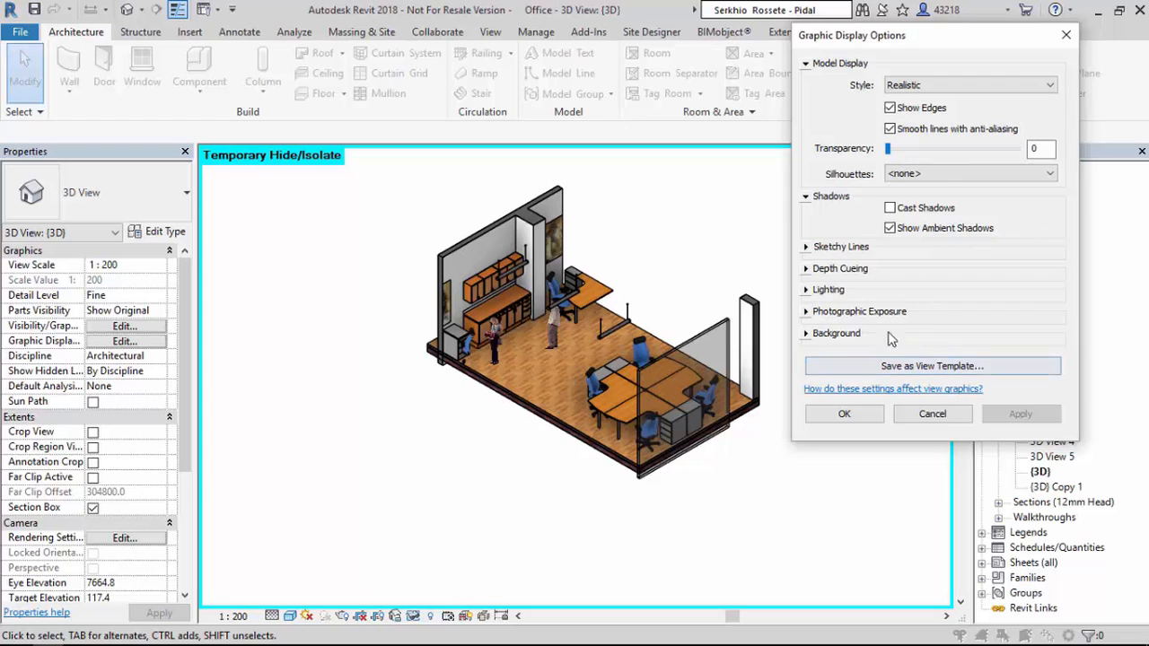
Step: Set the view's lighting scheme to Exterior: Sun and Artificial with ambient light at 10, and accept the display options
click(807, 290)
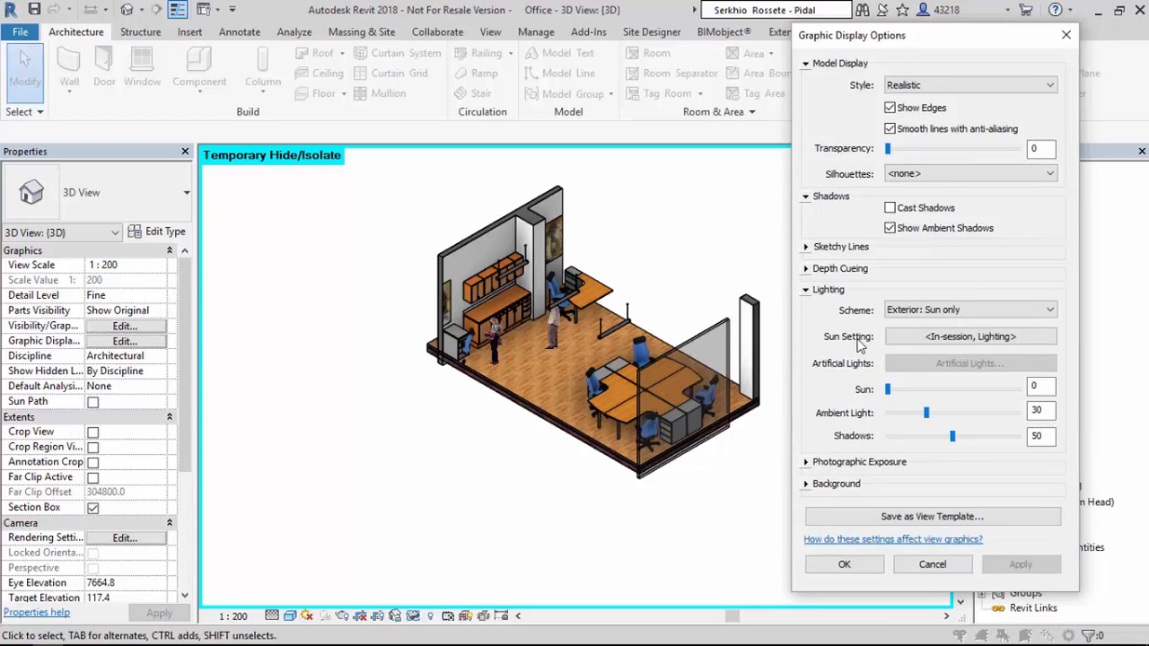
click(928, 311)
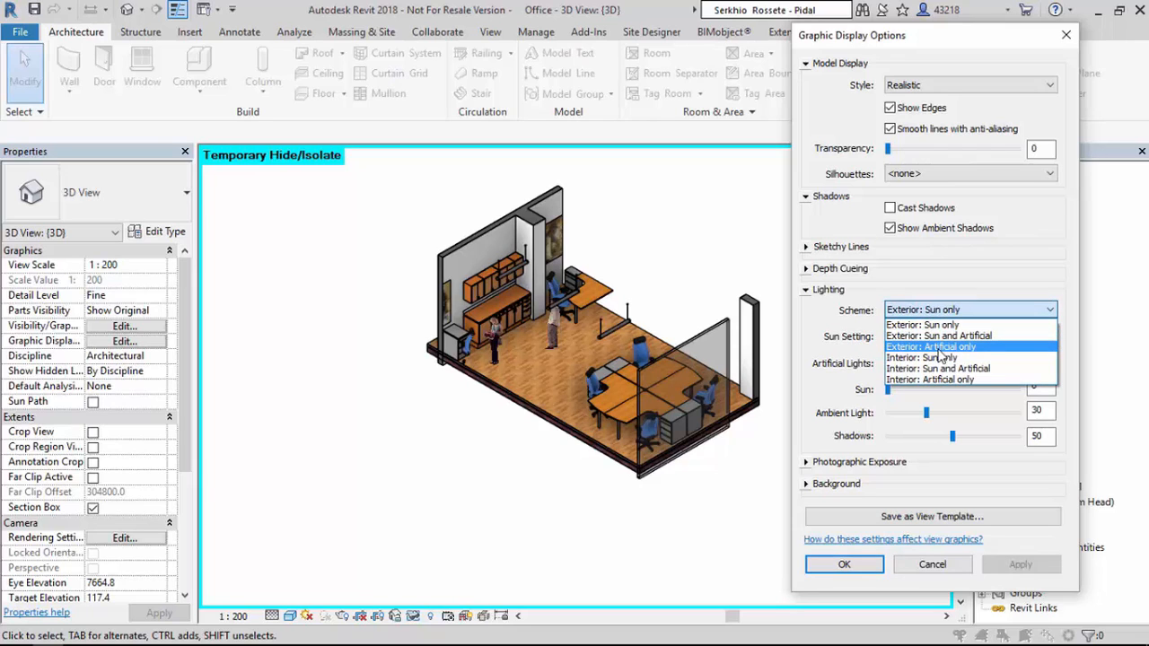
click(939, 335)
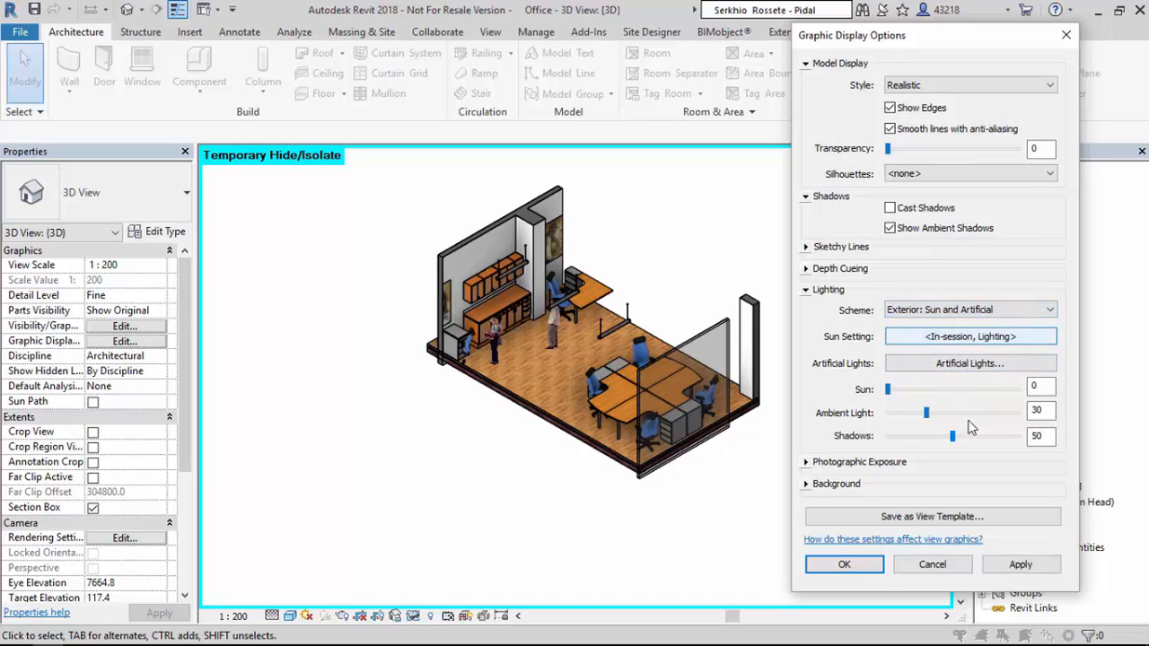
click(1001, 569)
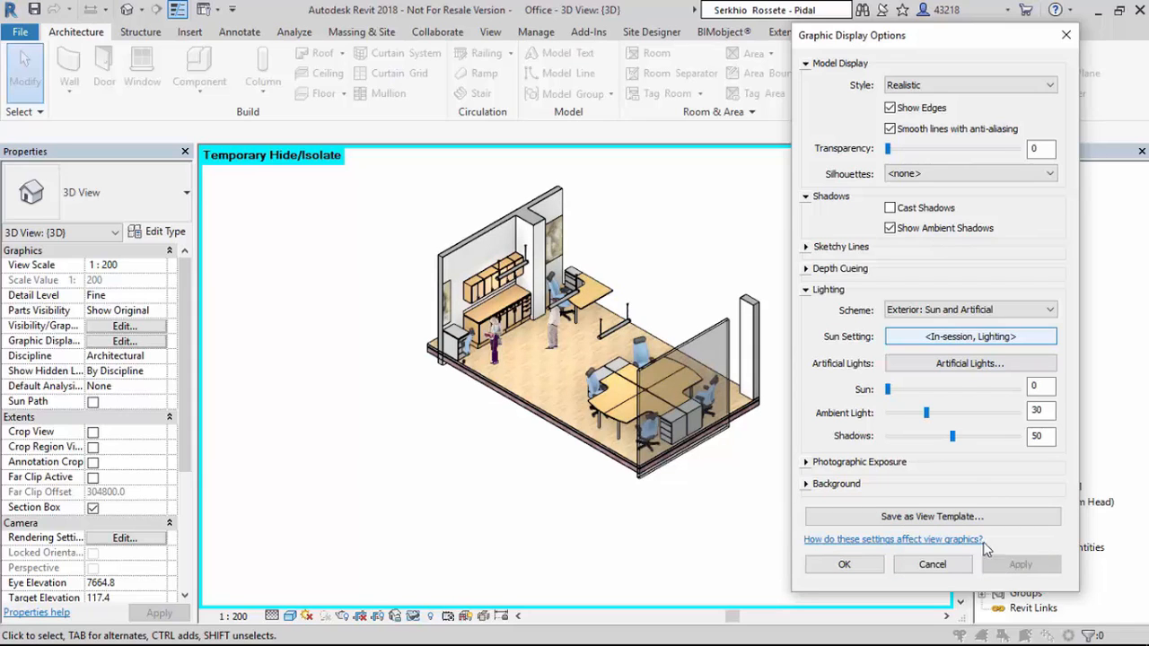
click(923, 414)
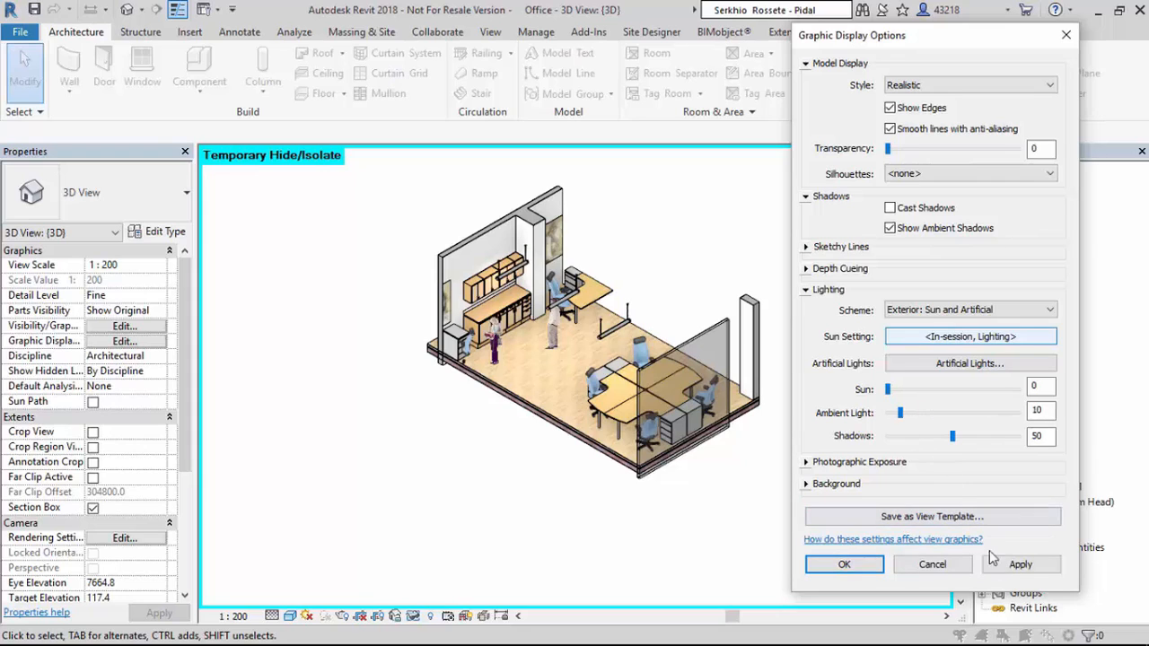
click(1001, 565)
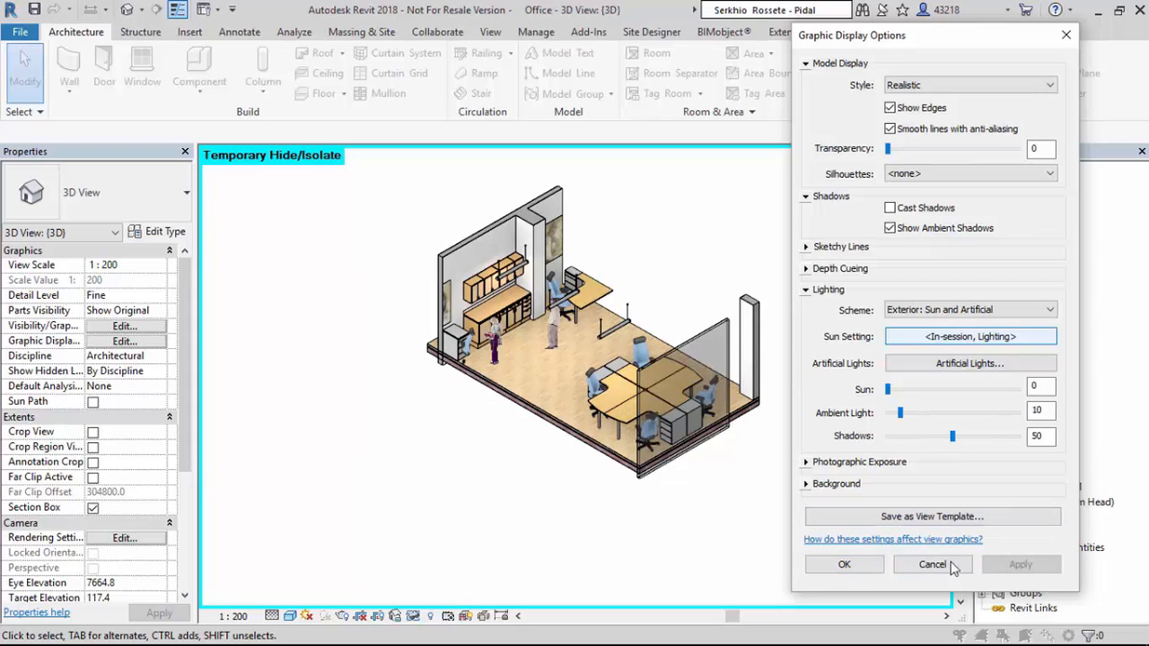
click(871, 565)
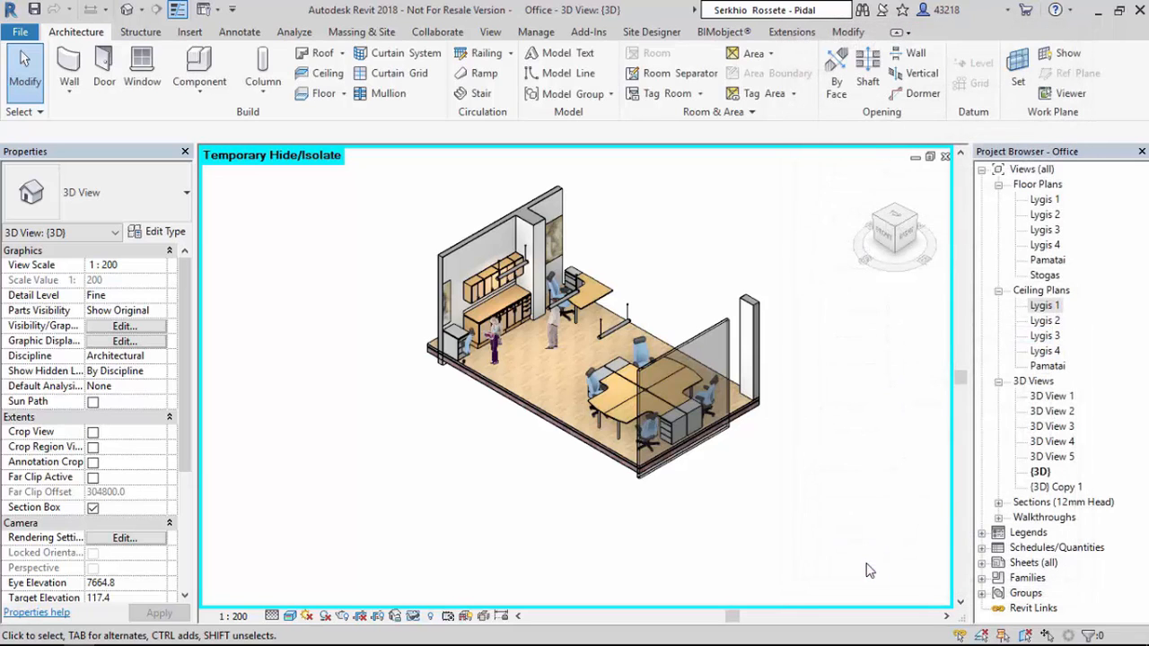
Step: Make the temporary hiding of elements permanent in the 3D view
click(413, 617)
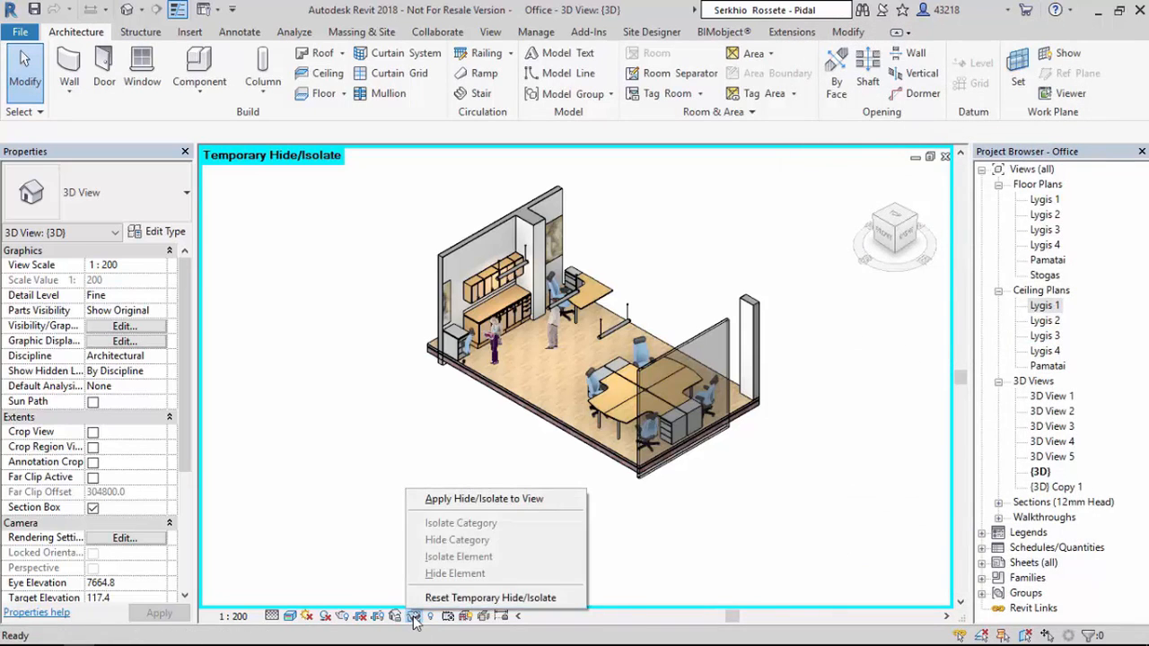
click(475, 504)
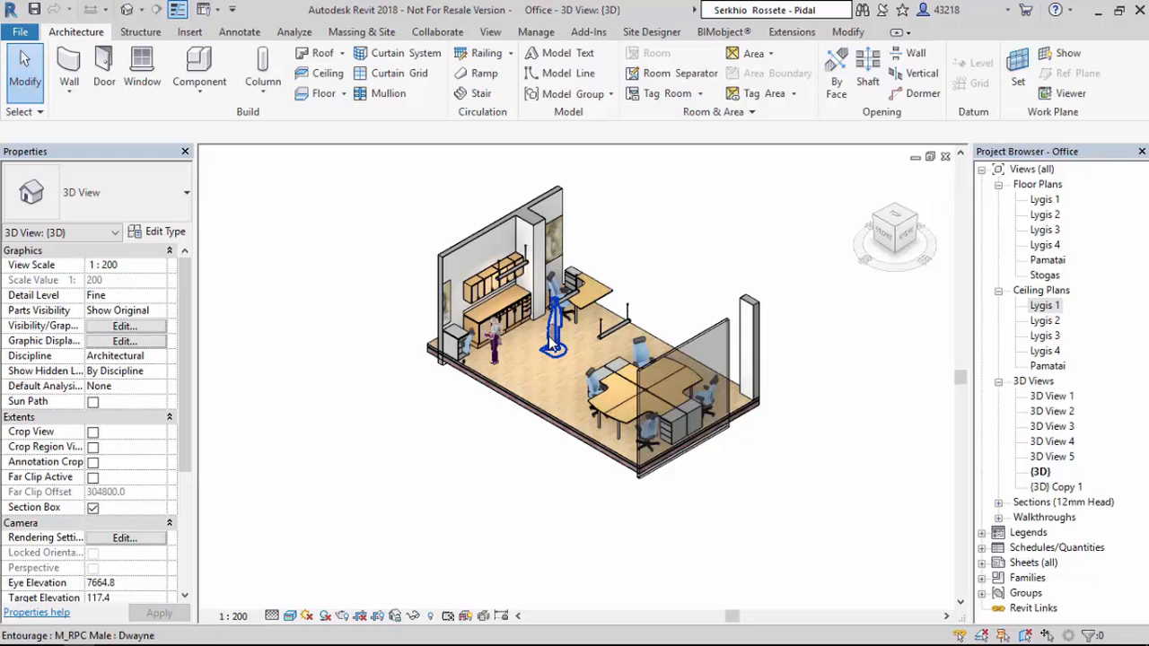
Step: Turn on the Light Source subcategory of Lighting Fixtures in the 3D view's visibility and graphic overrides
scroll(554, 346, up, 1)
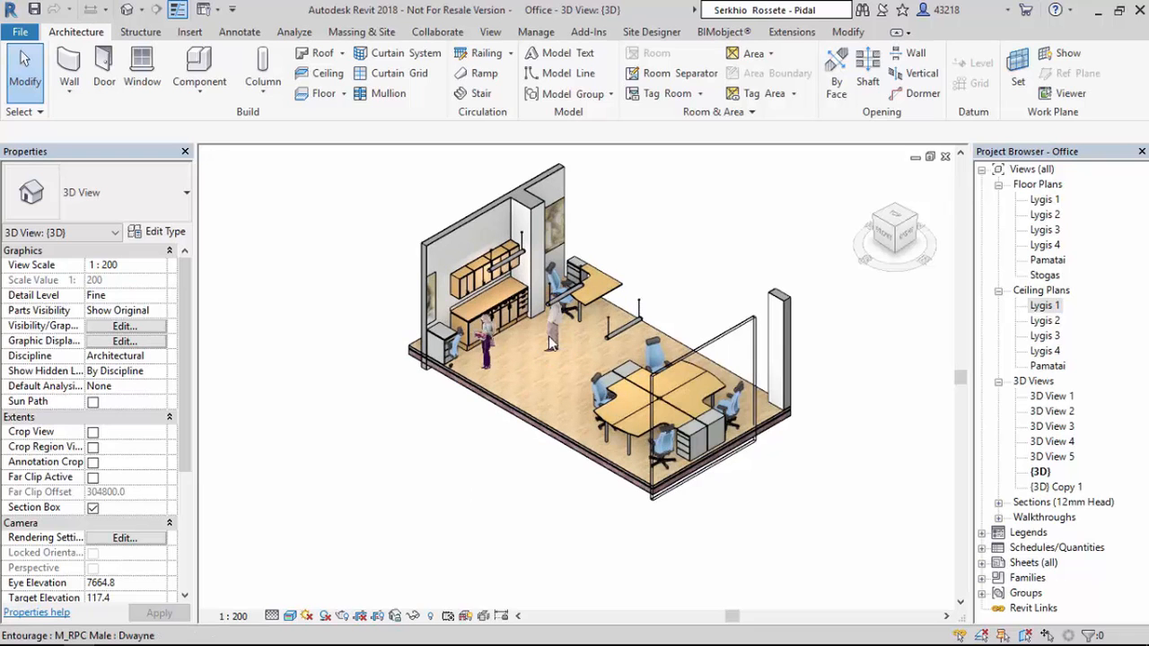
scroll(551, 344, up, 2)
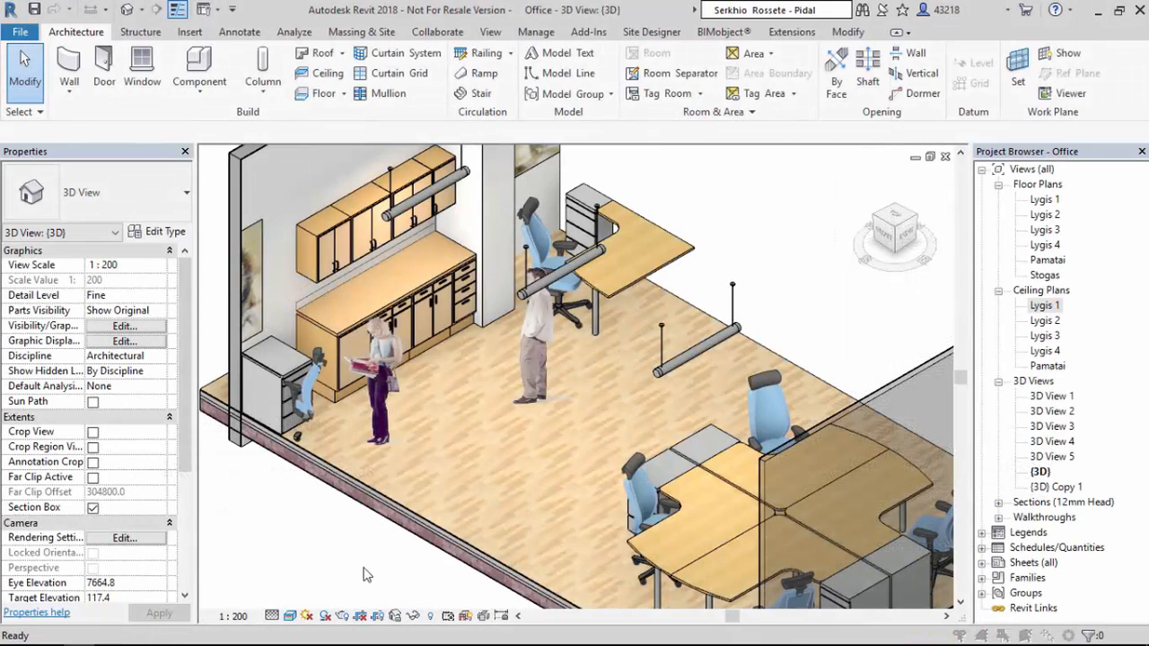
key(v)
key(v)
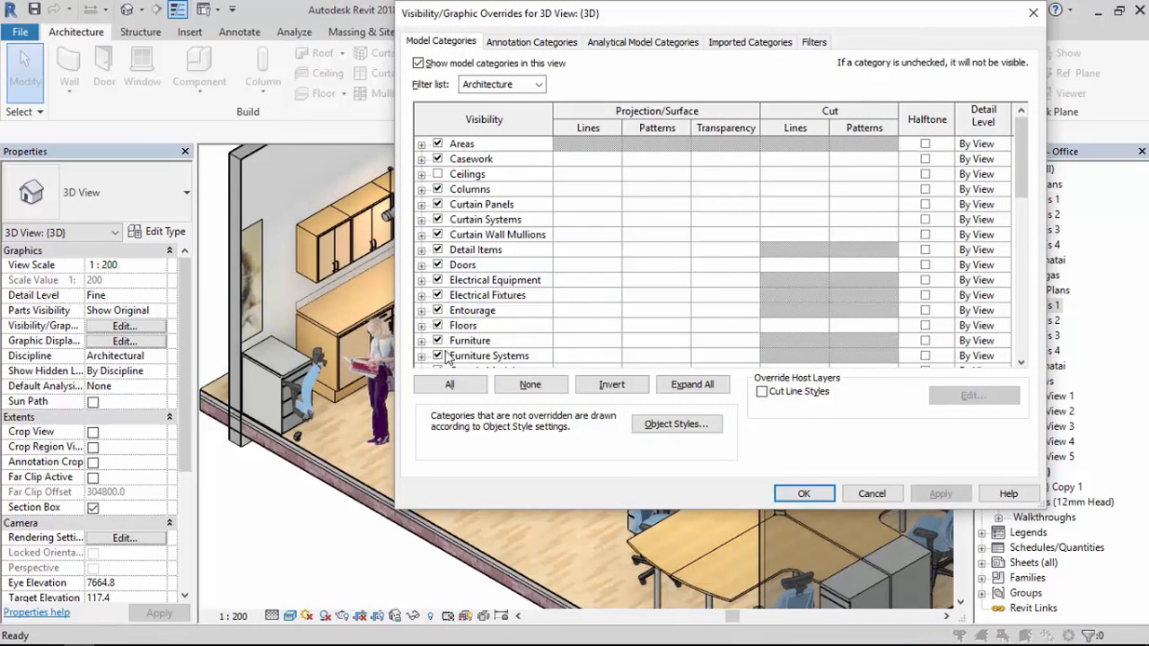
scroll(448, 357, down, 2)
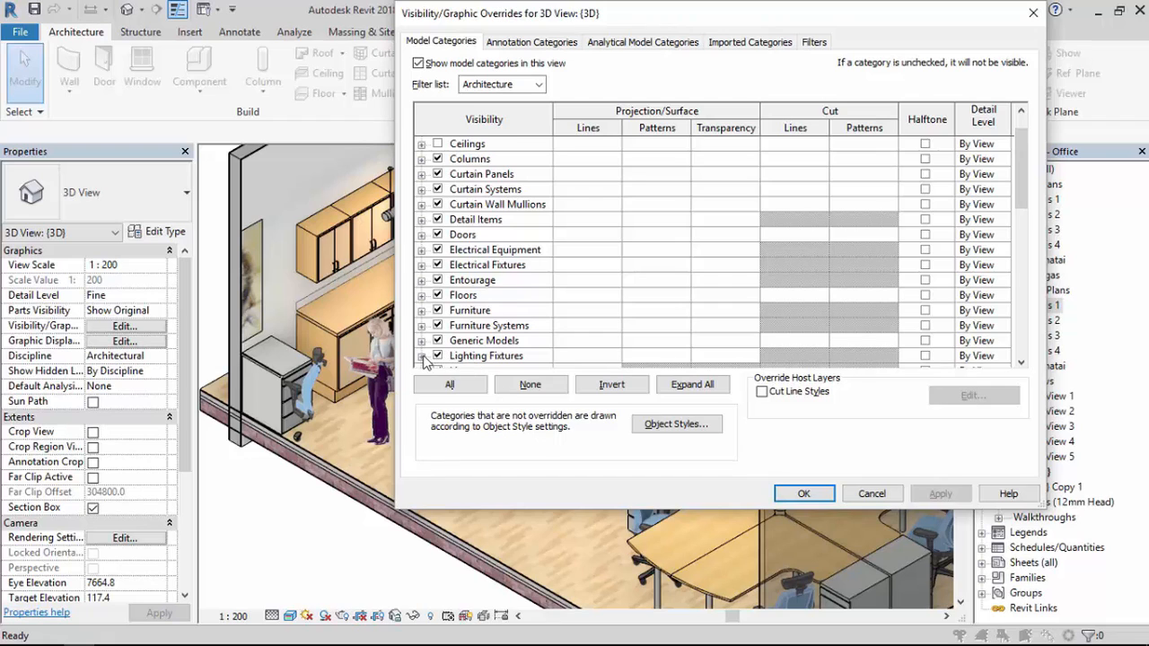
click(422, 357)
scroll(427, 359, down, 1)
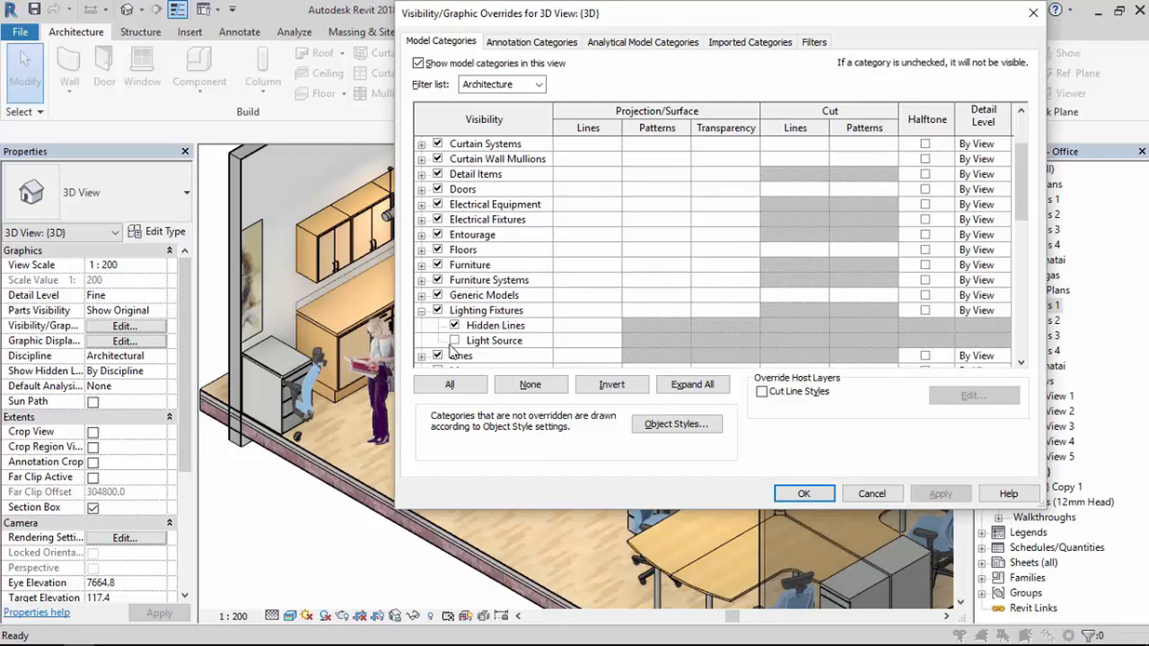
click(455, 343)
click(455, 341)
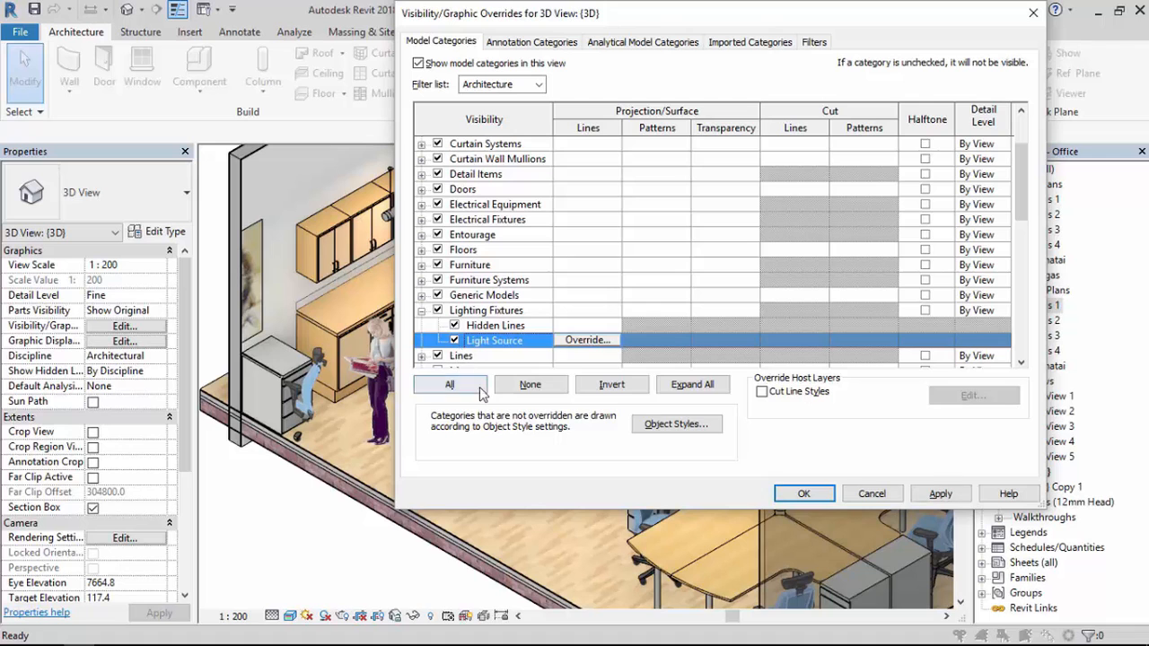
click(804, 493)
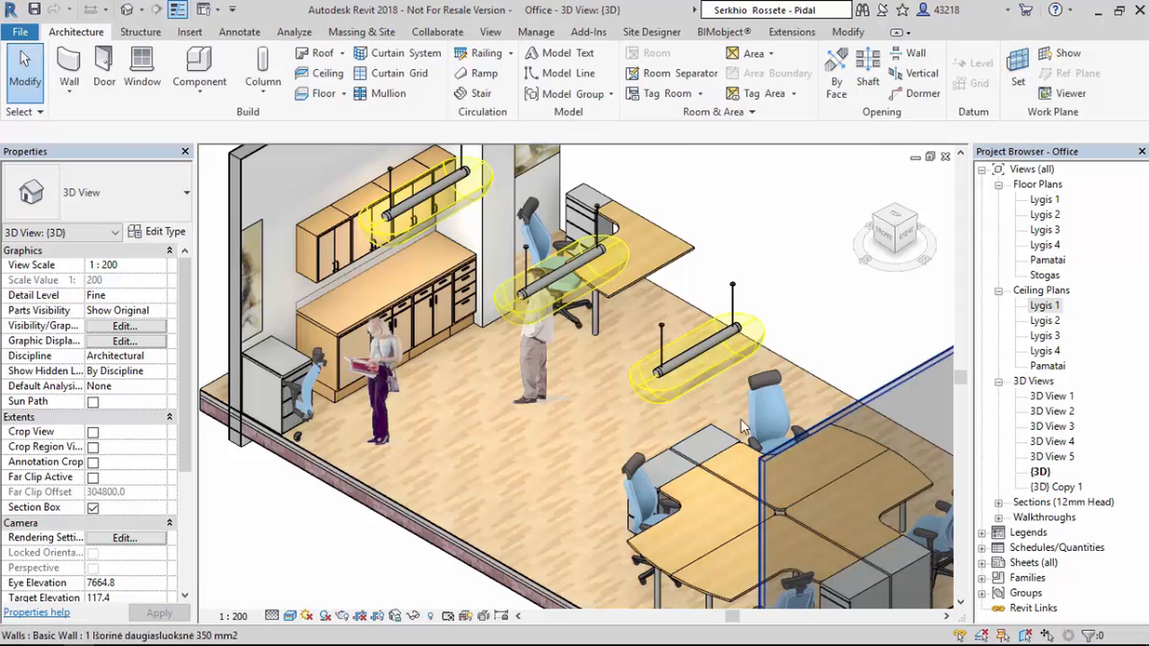
Step: Set Emit from Line Length to 1800 in the type properties of the linear pendant light nearest the shared desks, and apply it
click(706, 359)
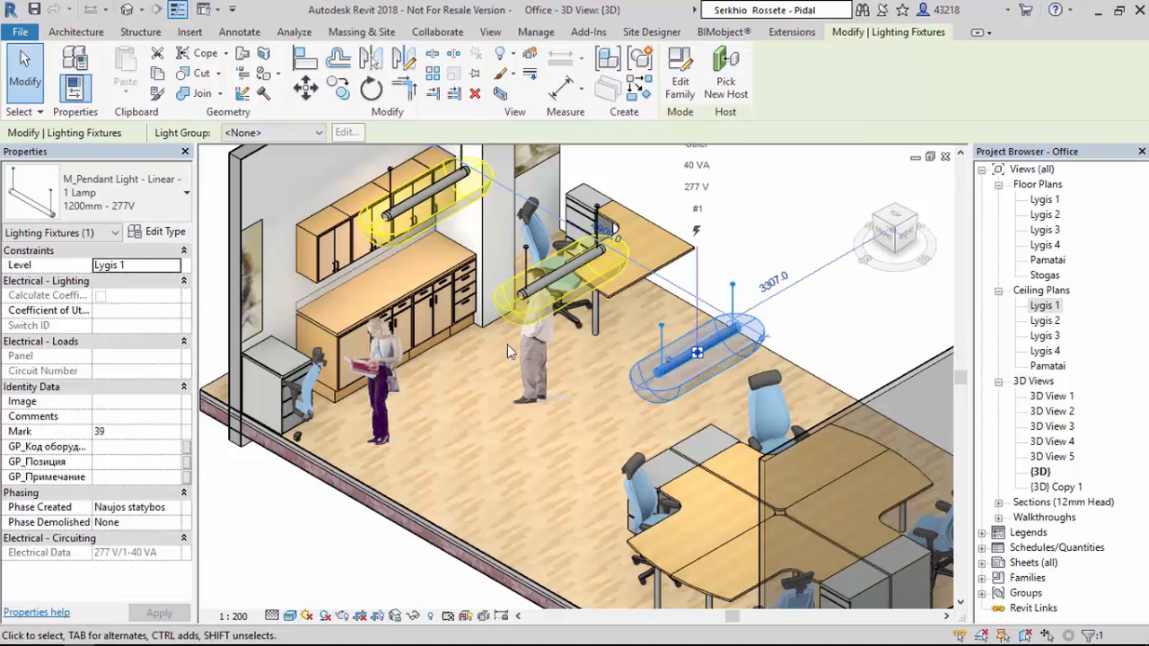
click(159, 235)
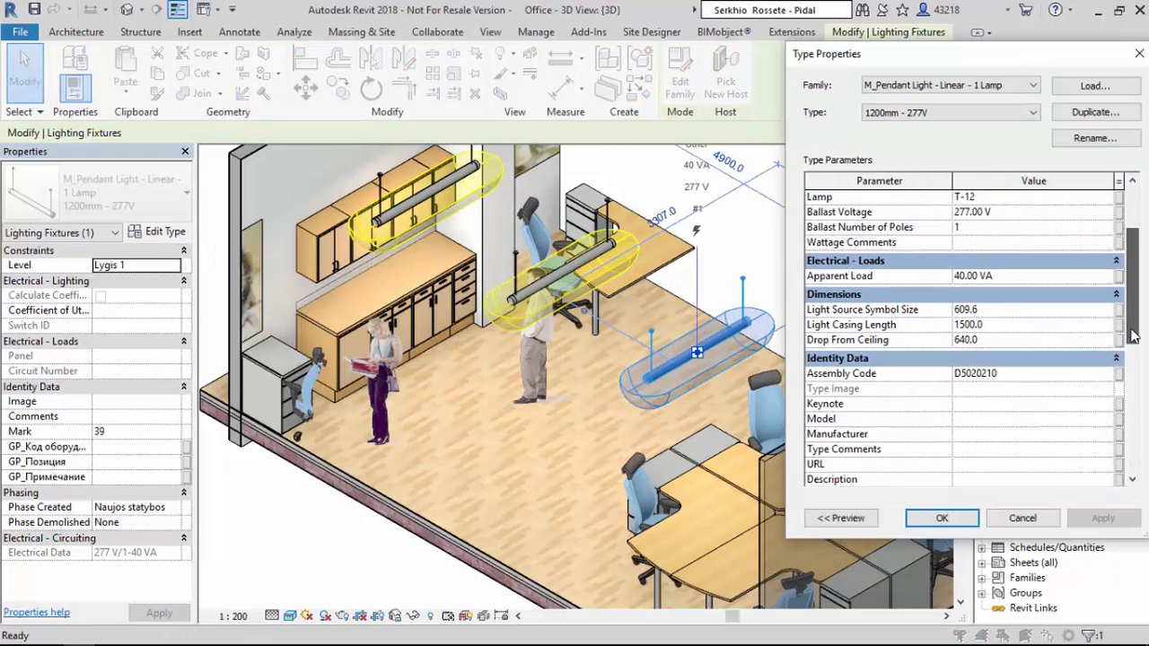
drag(1133, 336, 1133, 473)
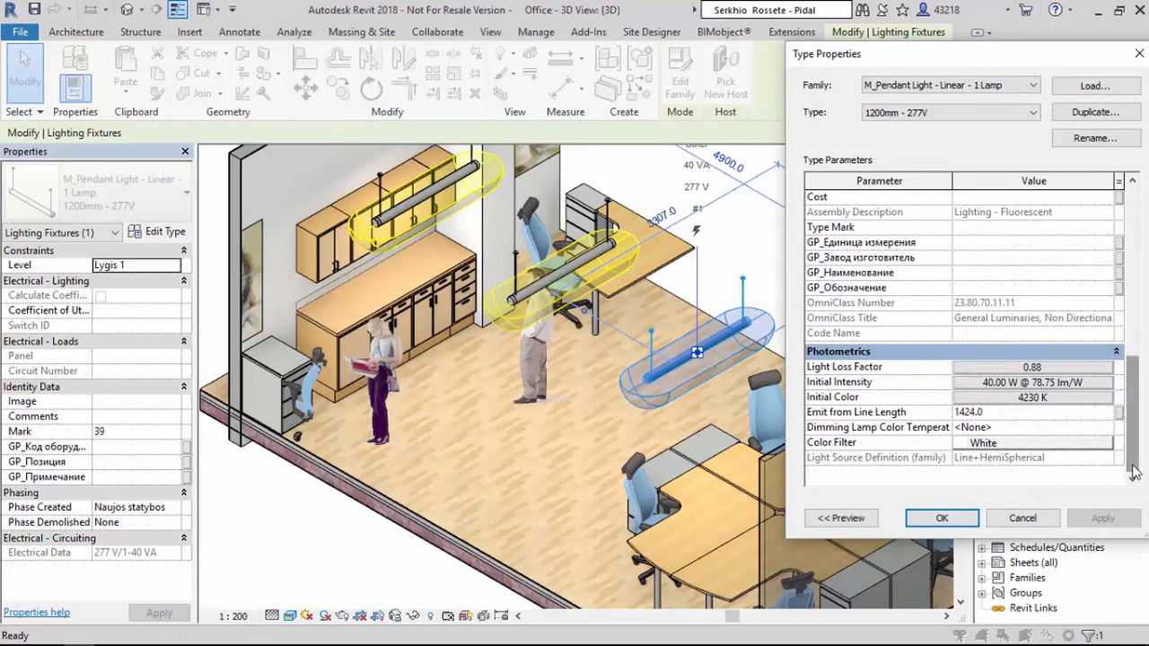
click(1032, 419)
double_click(1032, 419)
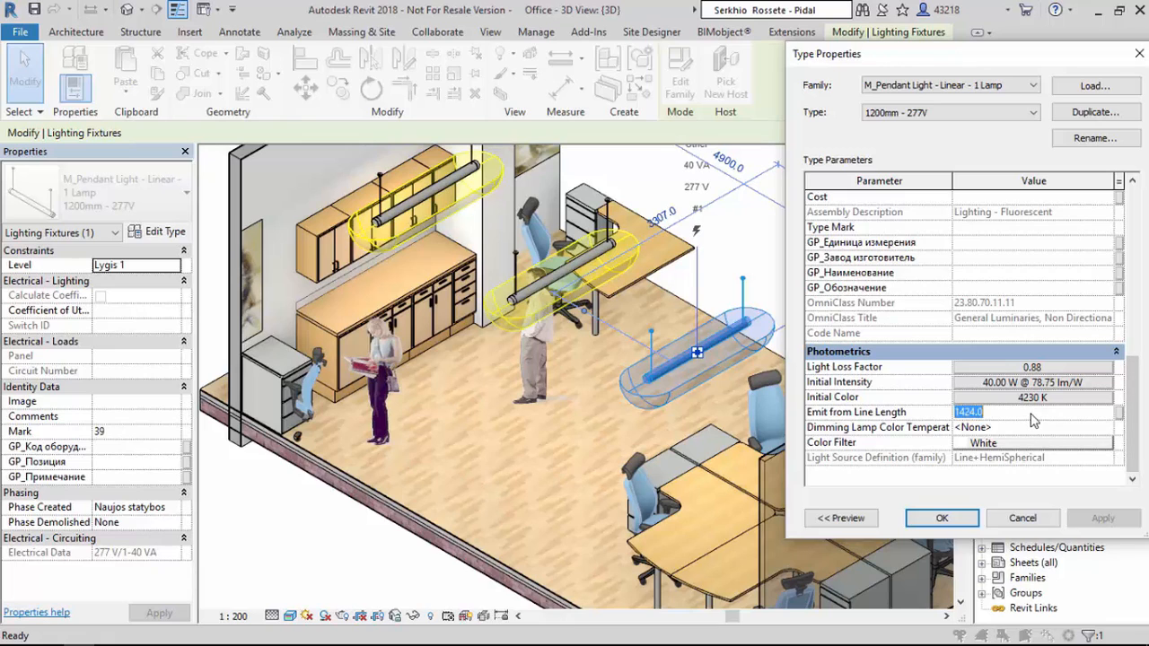
text(1800)
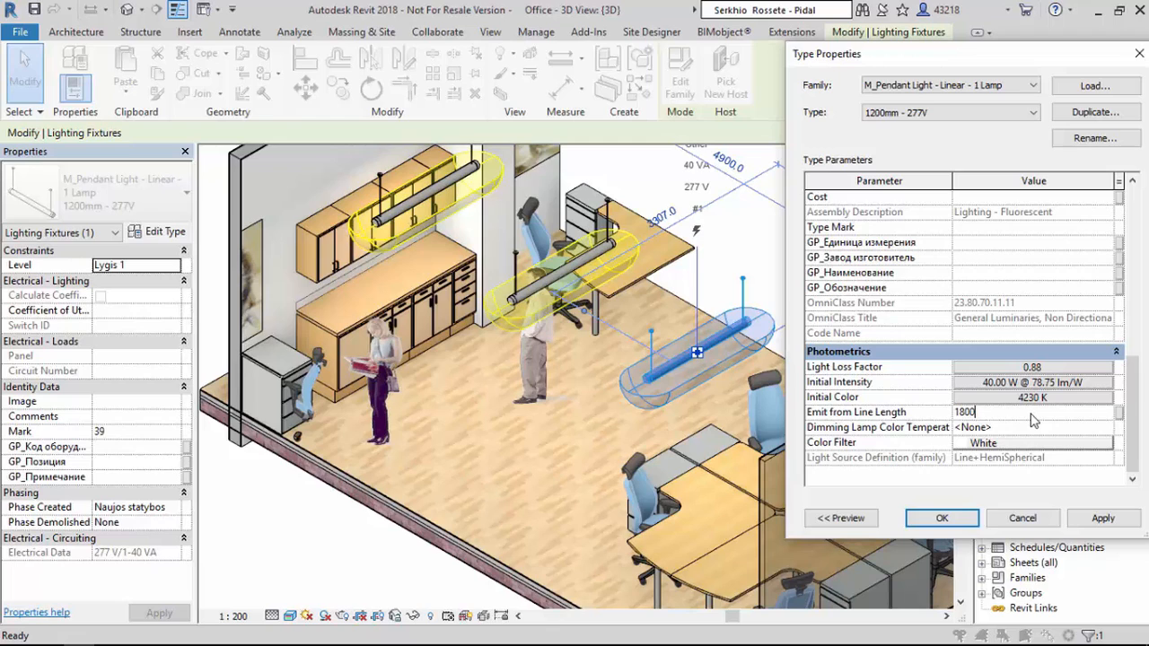
click(1083, 523)
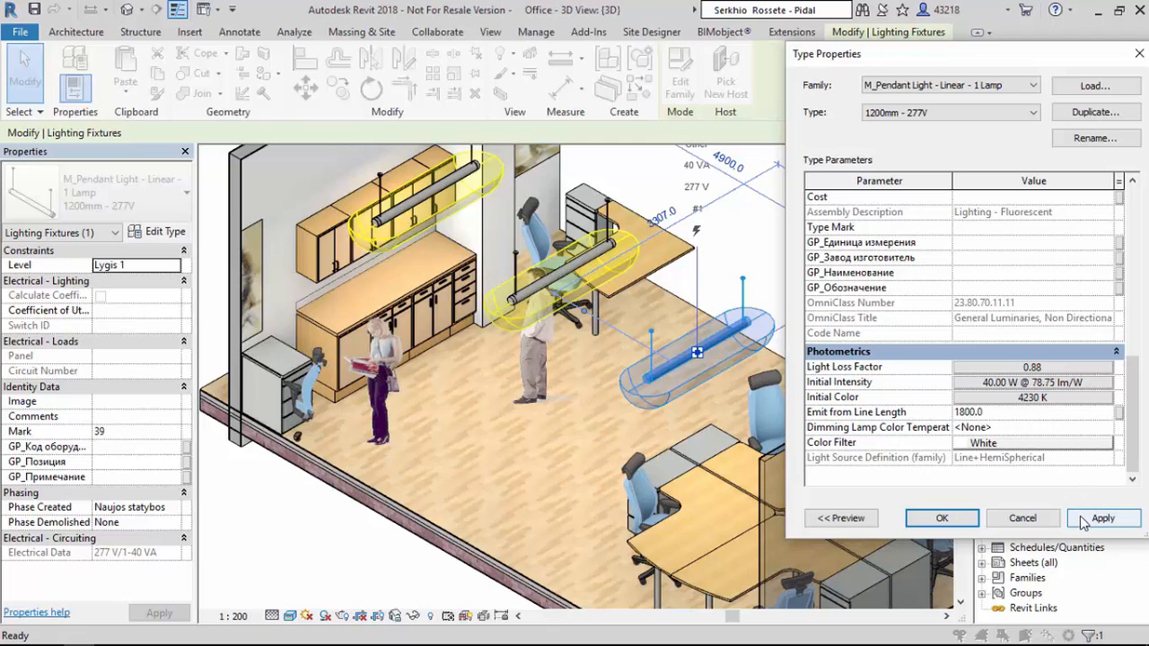
click(1083, 523)
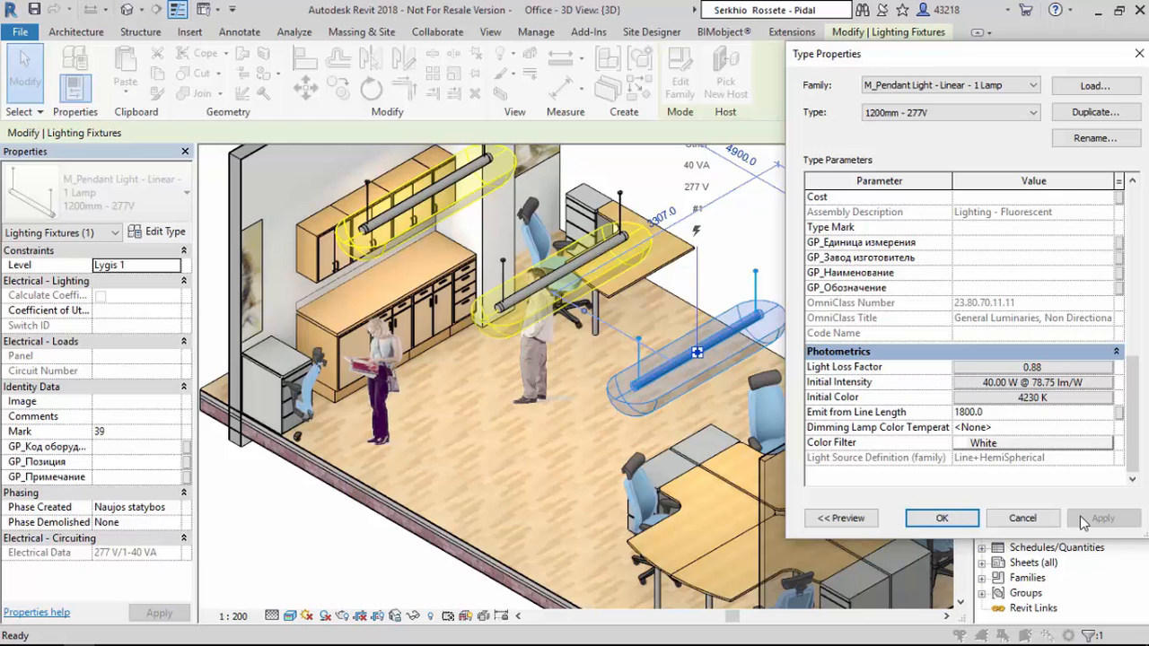
Step: Set the Ballast Loss Factor to 1 in the pendant light type's advanced light loss factor settings and accept
click(1094, 369)
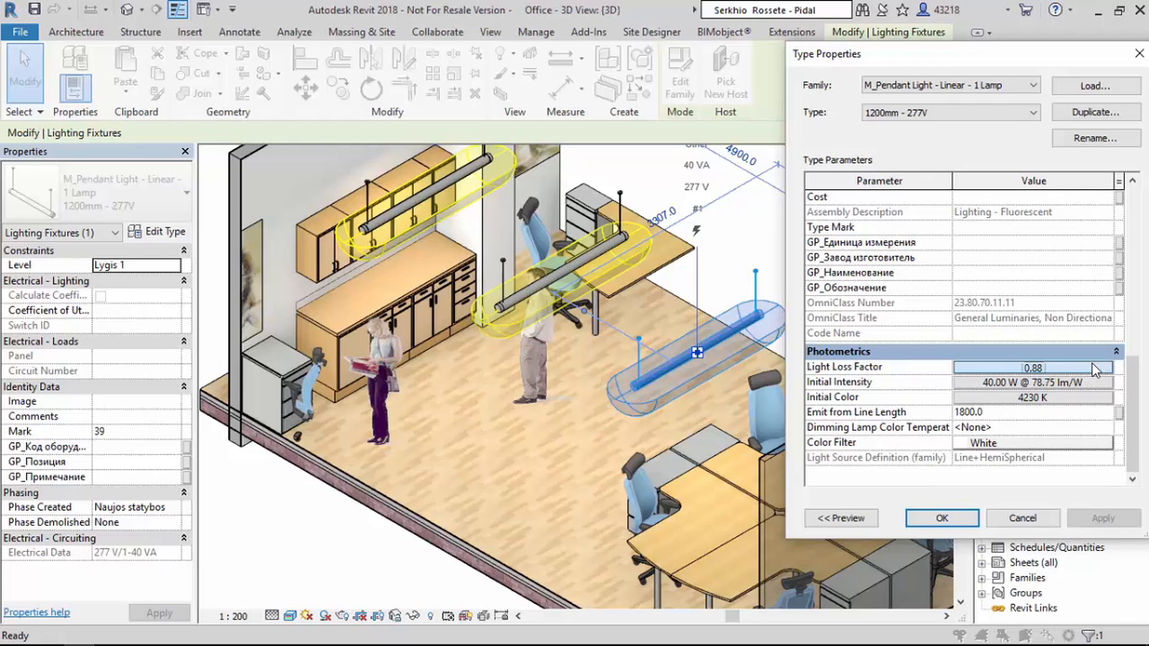
click(1094, 369)
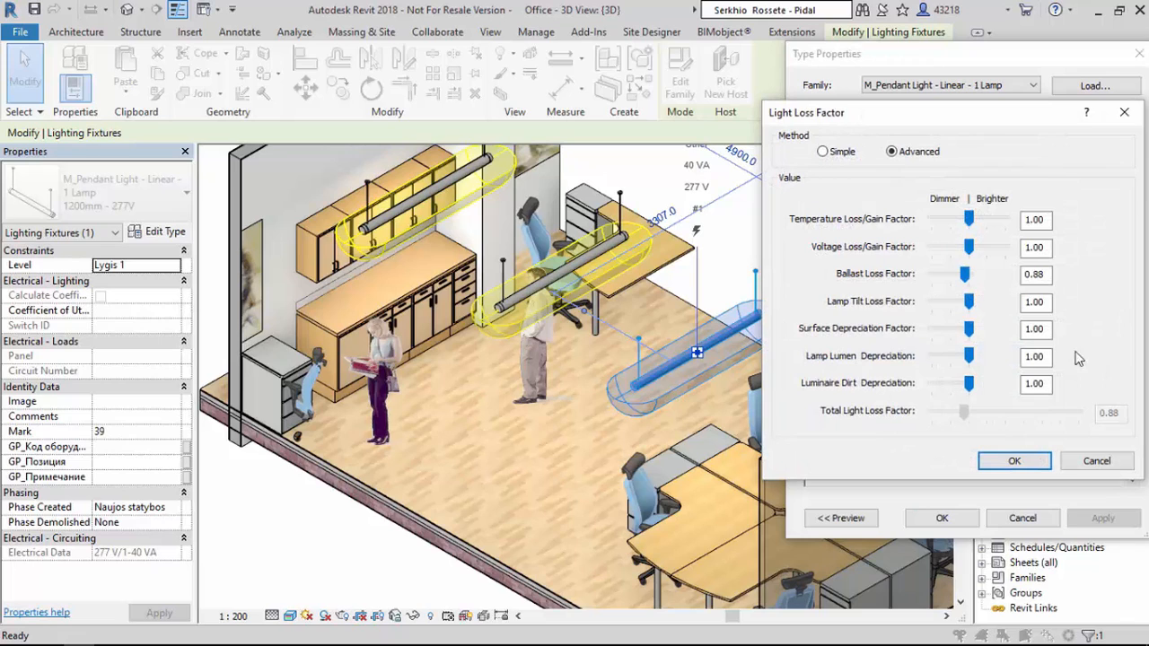
double_click(1048, 277)
text(1)
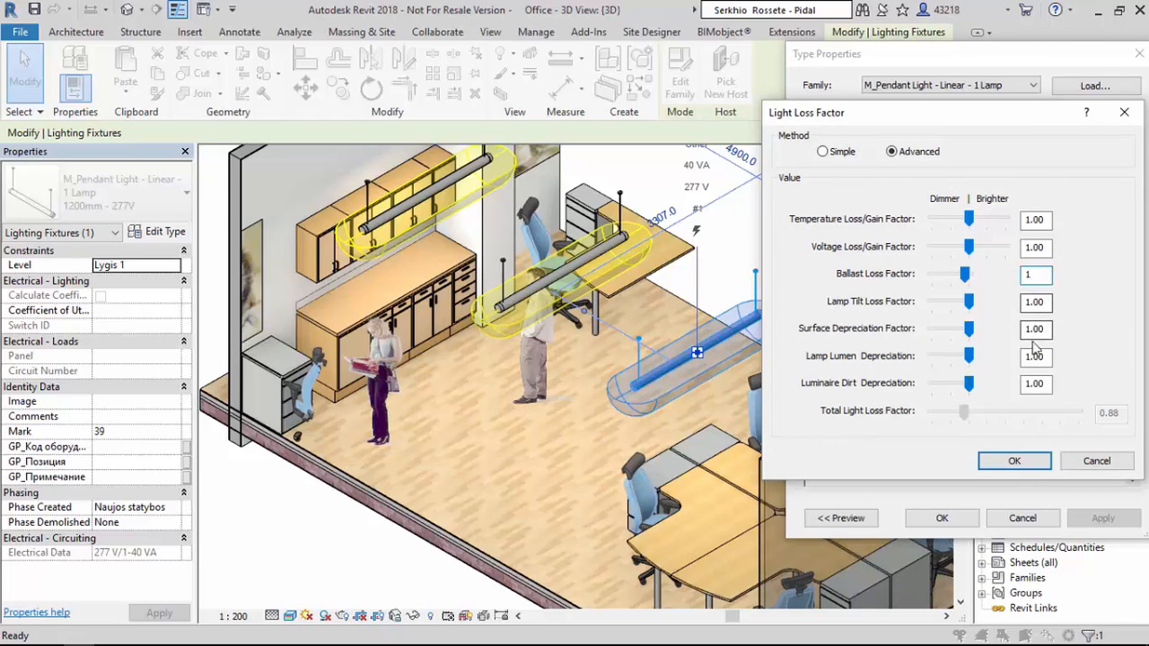
click(1014, 462)
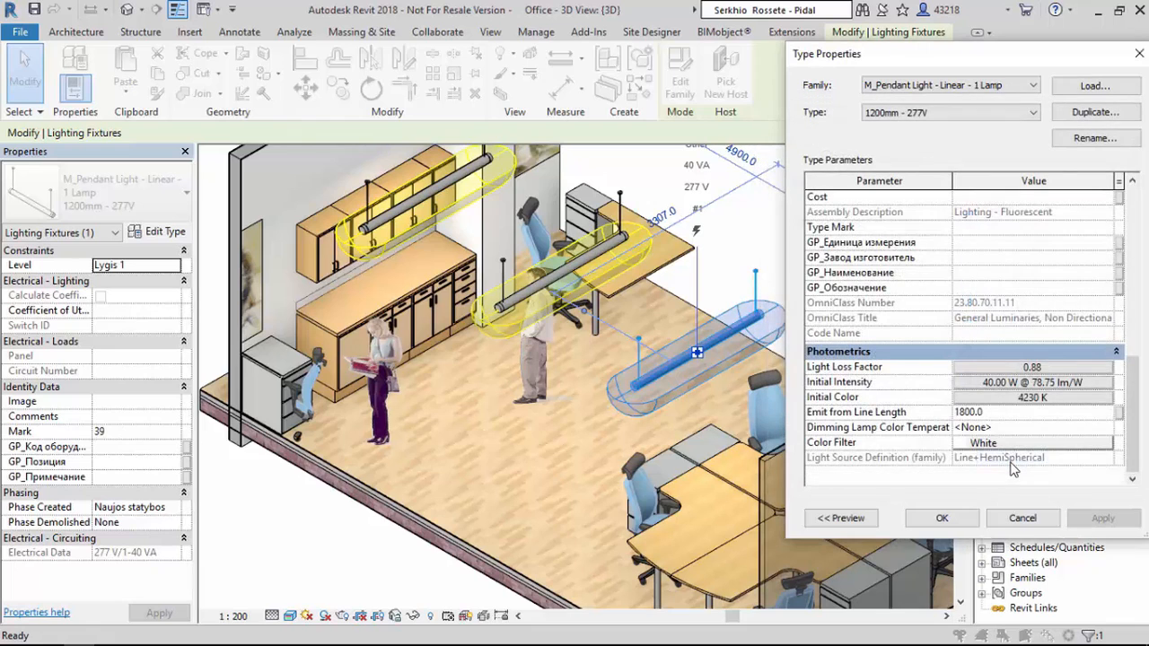
Step: Set the pendant light type's initial intensity to a wattage of 80 W and accept
click(1021, 384)
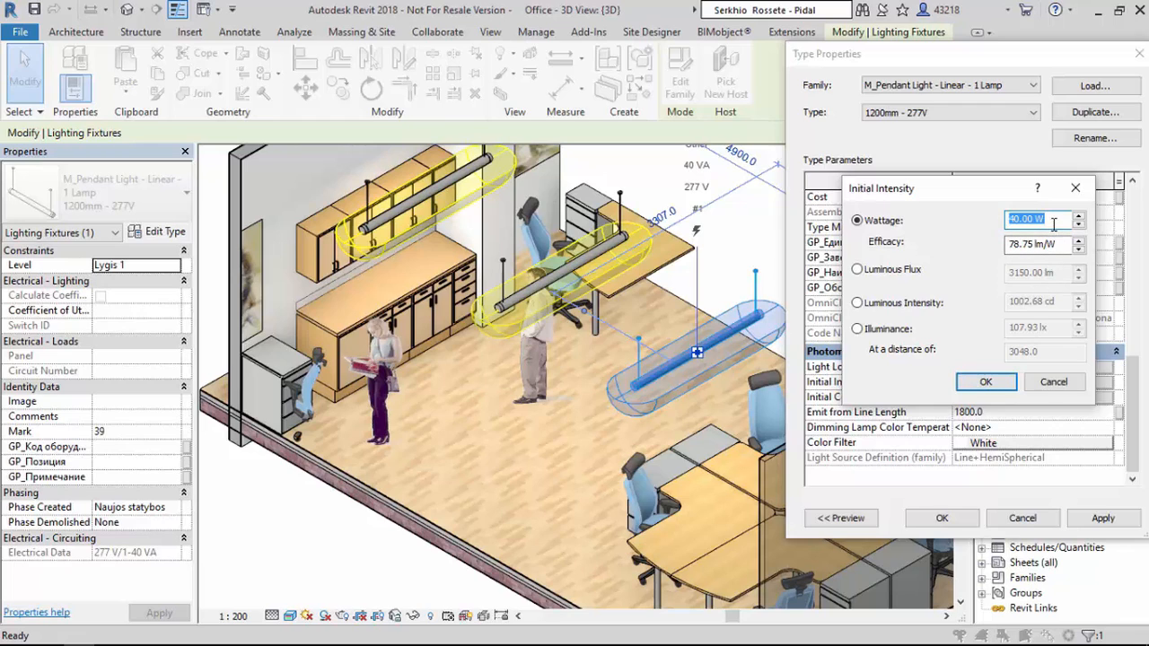
text(80)
click(1045, 242)
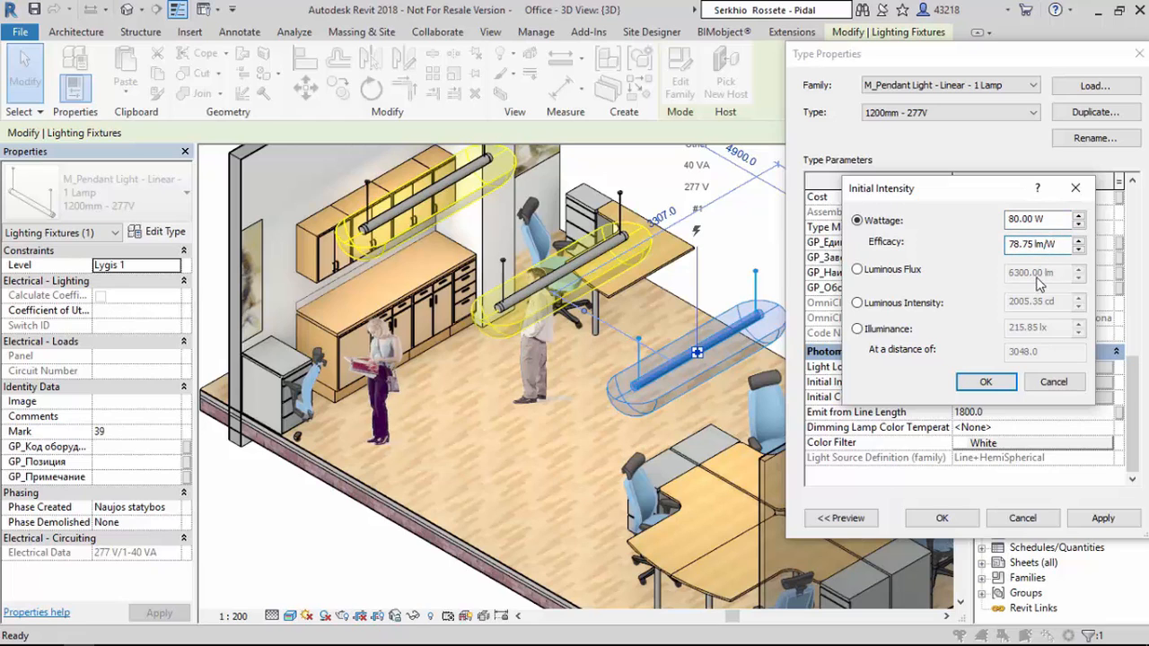
click(986, 383)
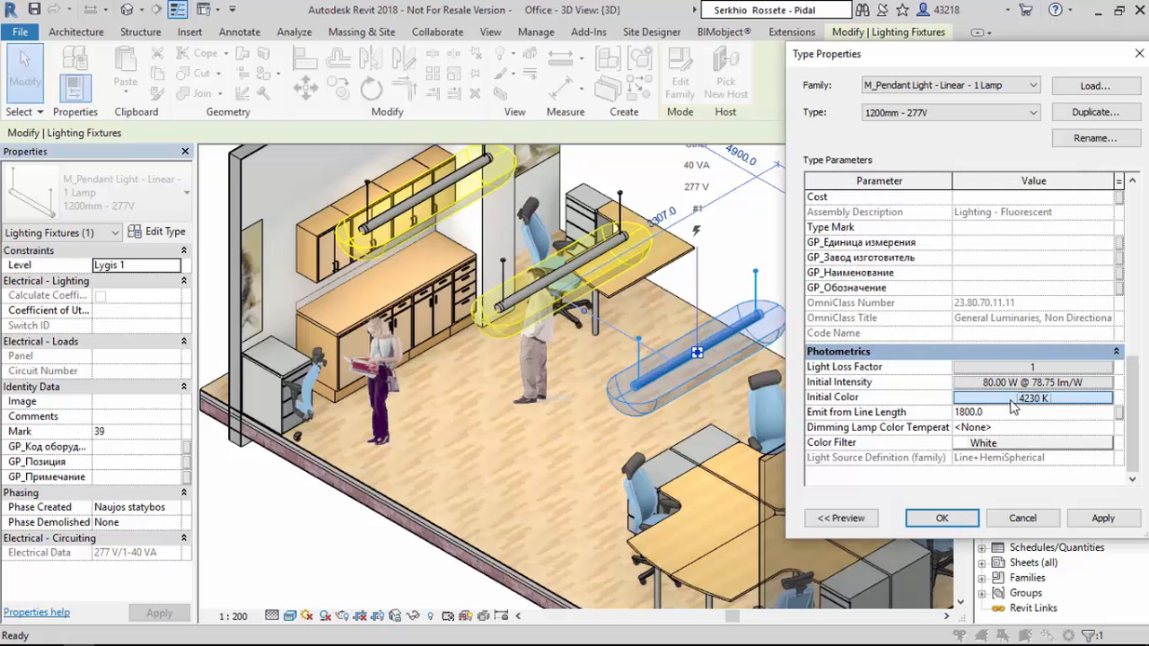
Step: Set the pendant light type's initial color preset to D65 Reference White, accept the type properties and deselect the fixture
click(1013, 397)
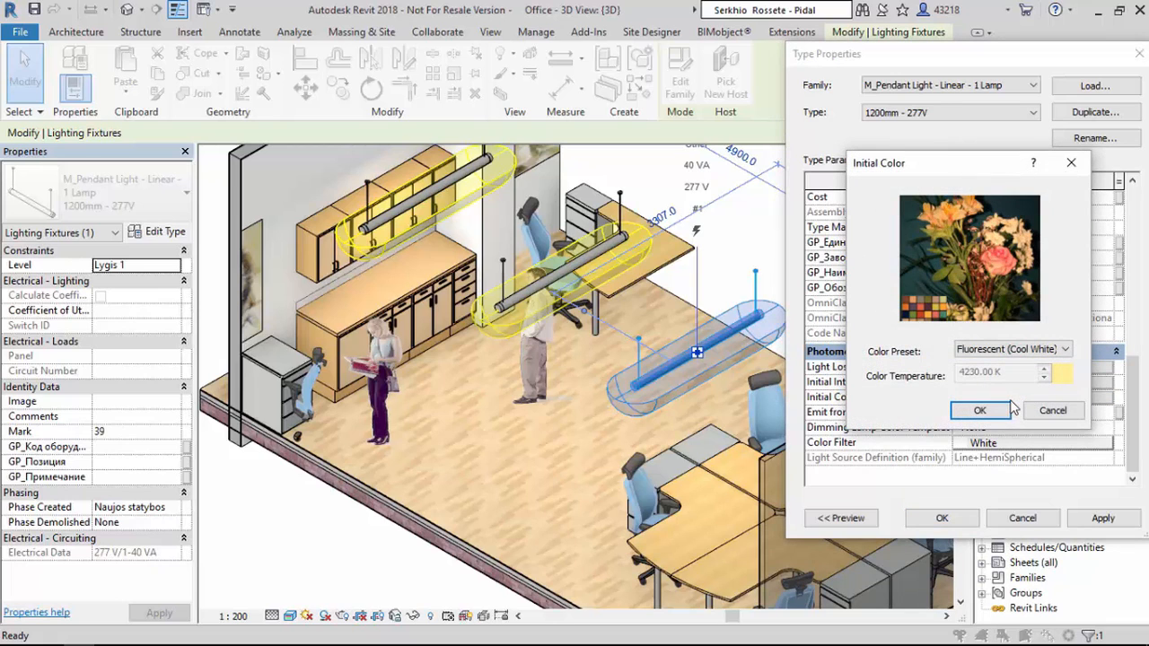
click(1064, 351)
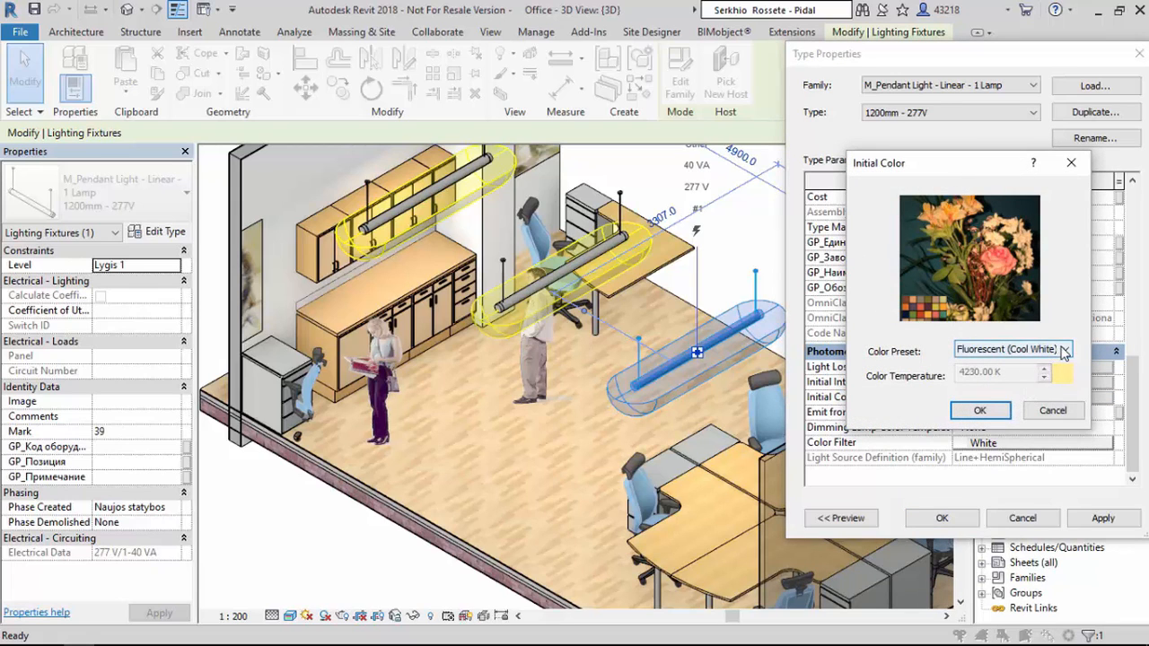
click(1063, 351)
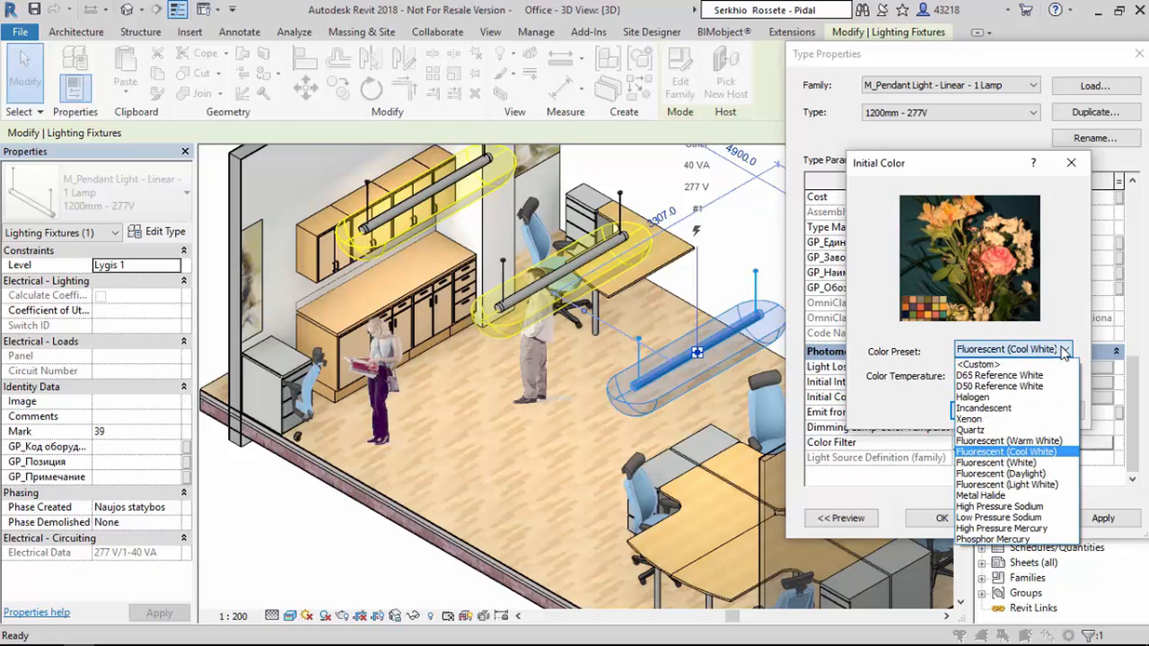
click(997, 420)
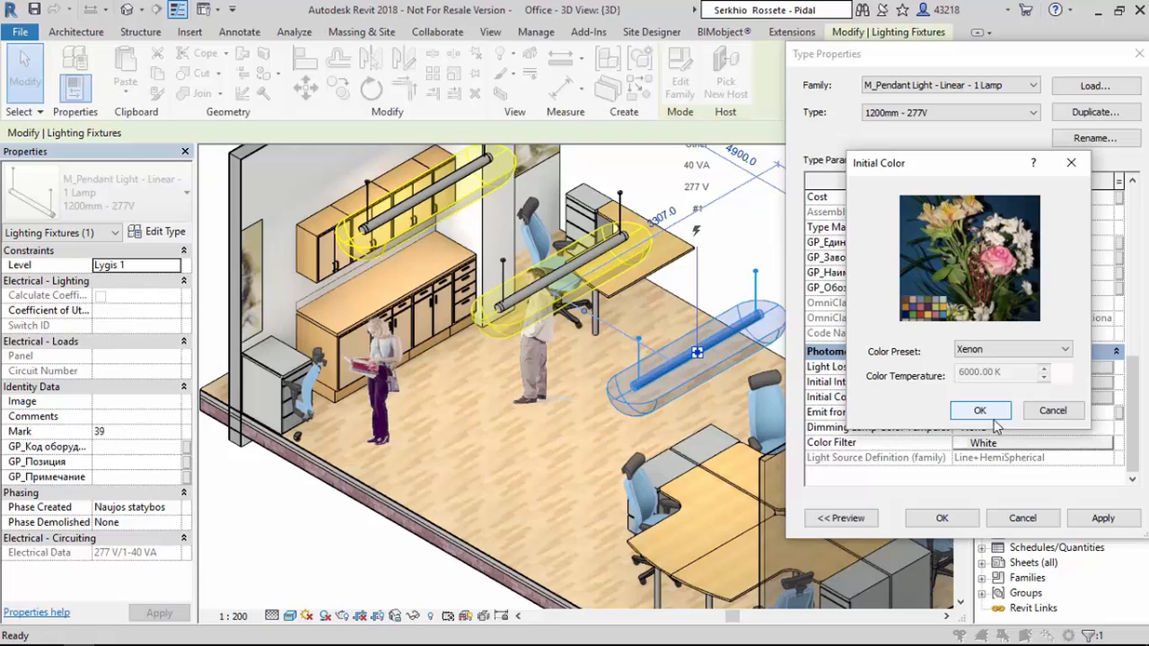
click(1032, 351)
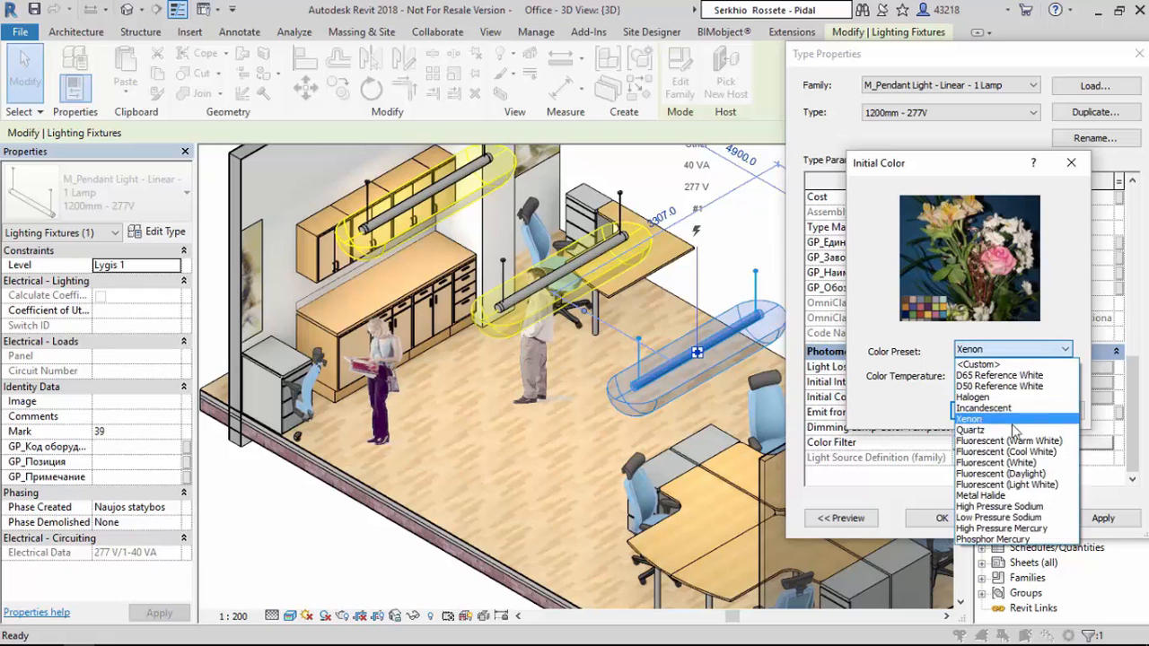
click(996, 484)
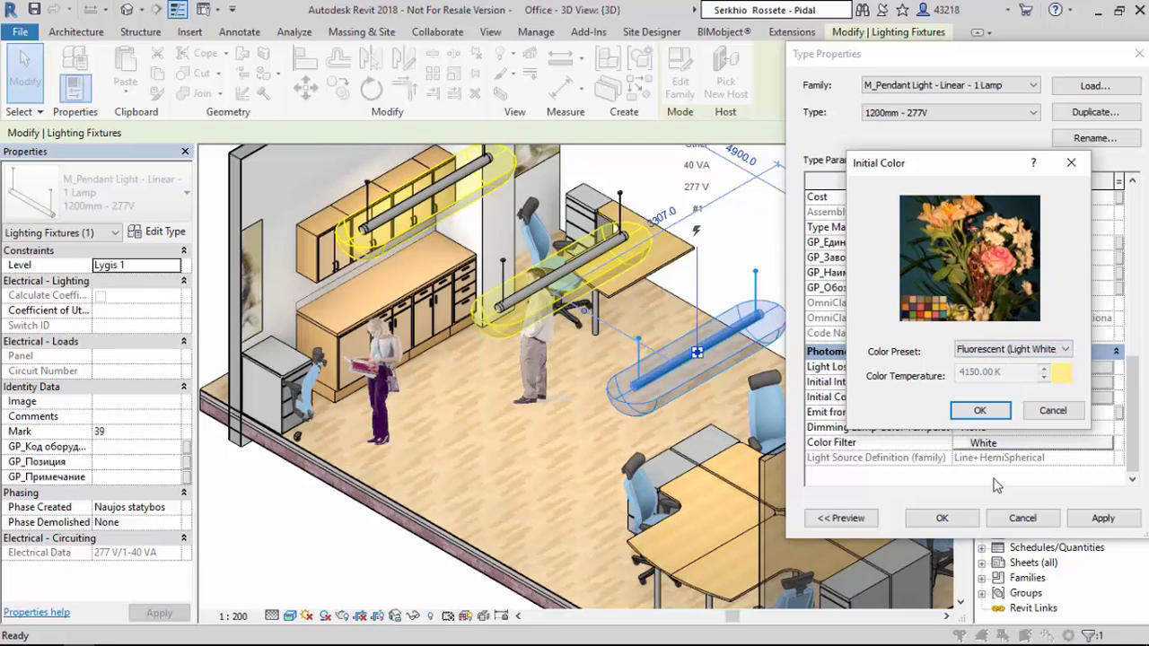
click(1034, 352)
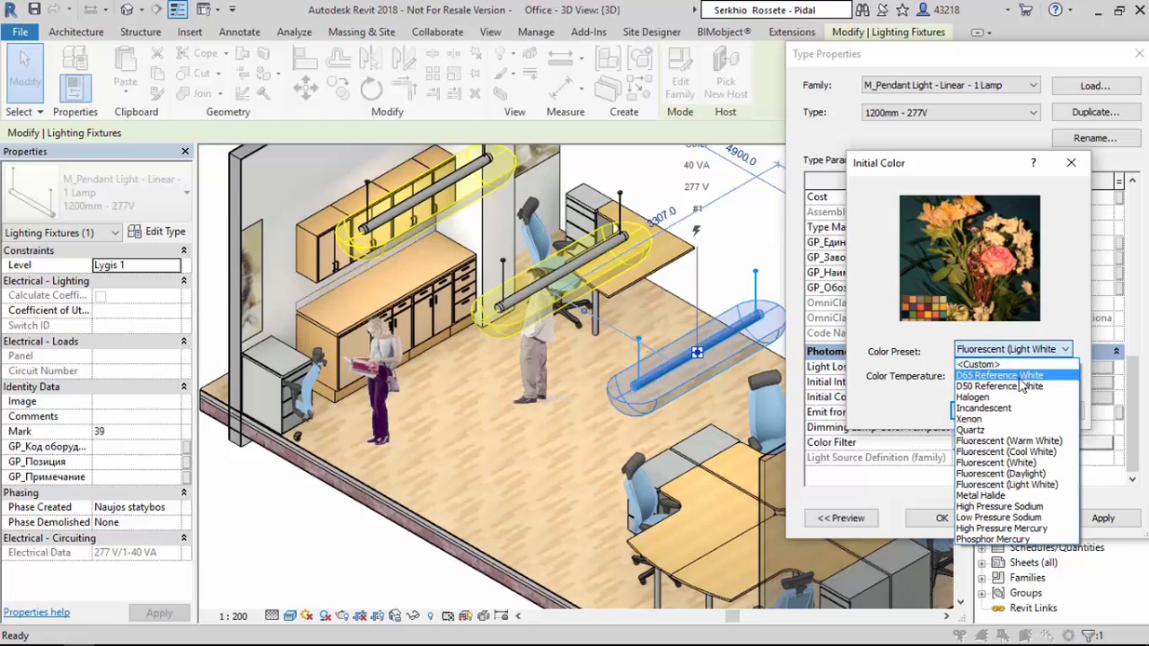
click(1020, 377)
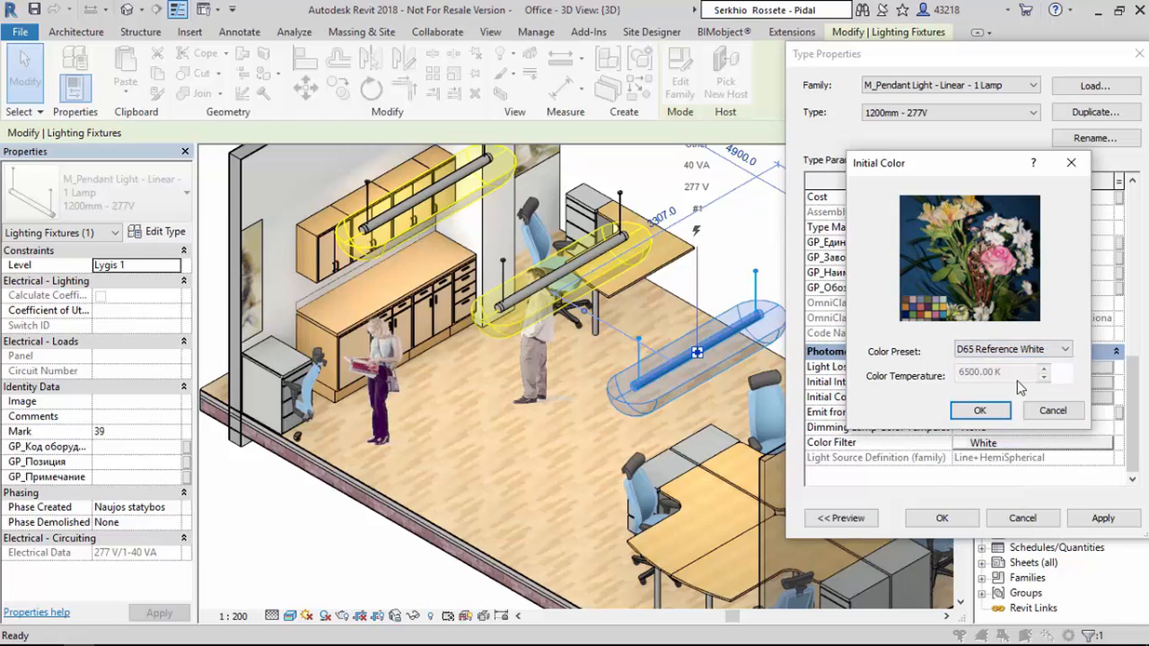
click(979, 410)
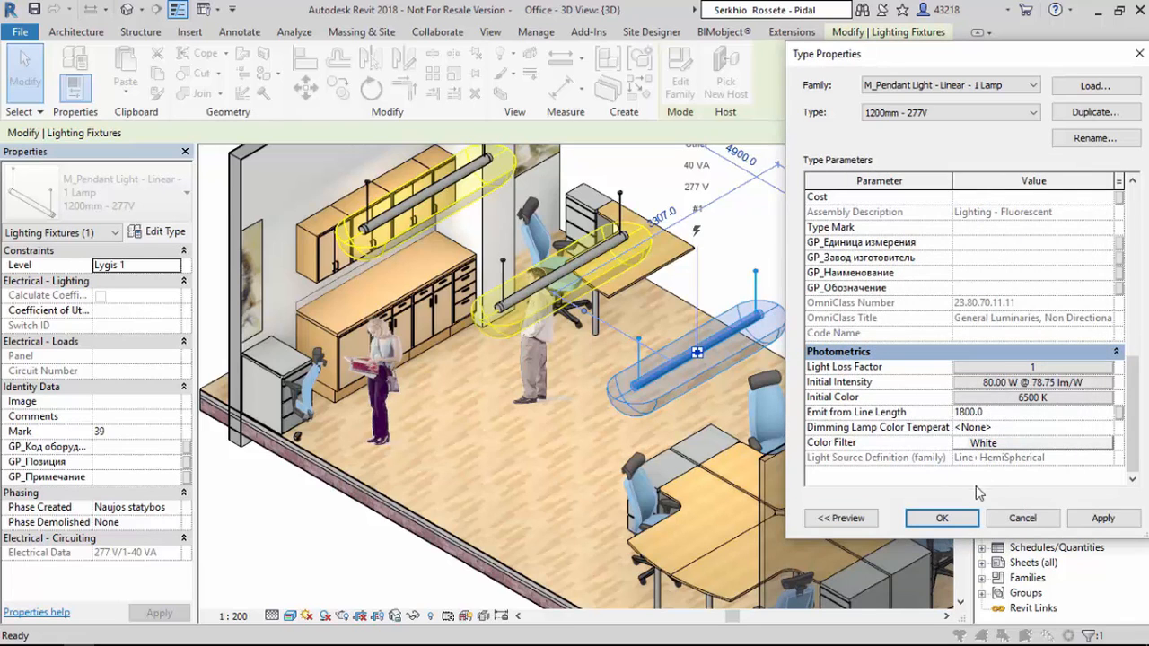
click(942, 518)
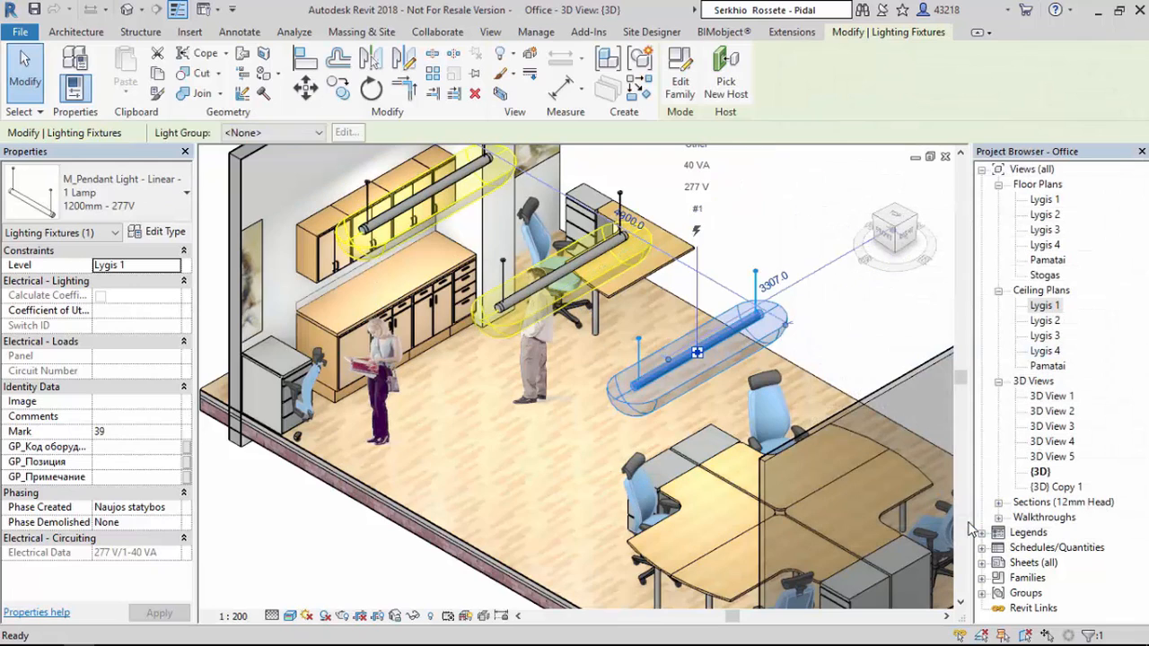
key(Escape)
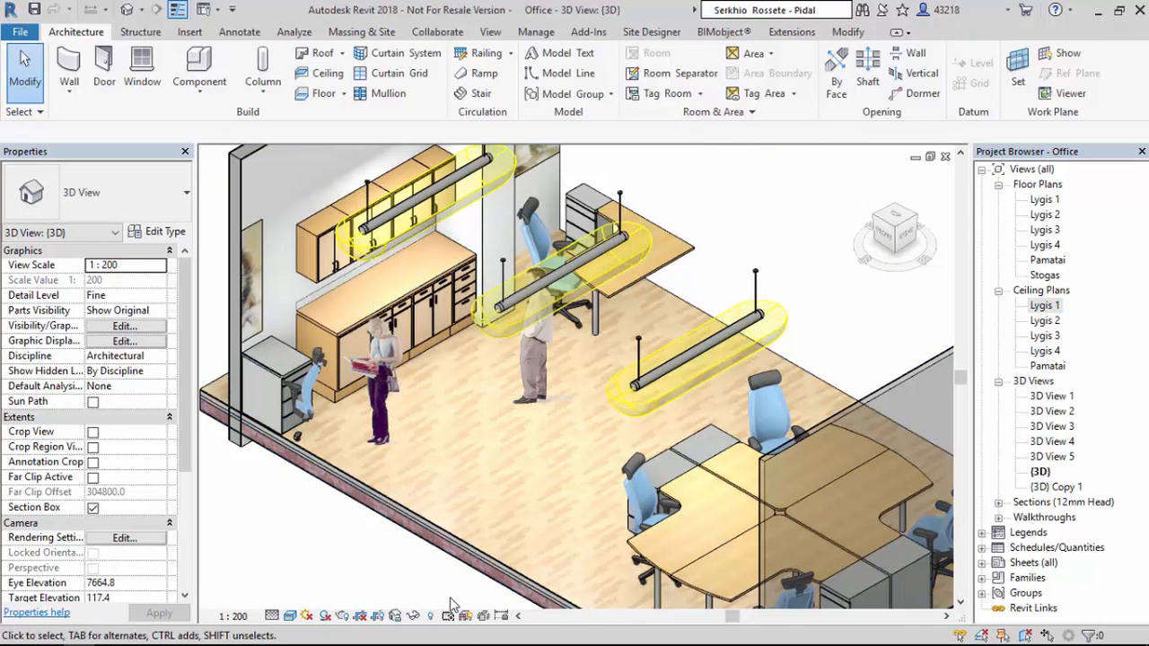
shift+middle_drag(453, 606, 628, 525)
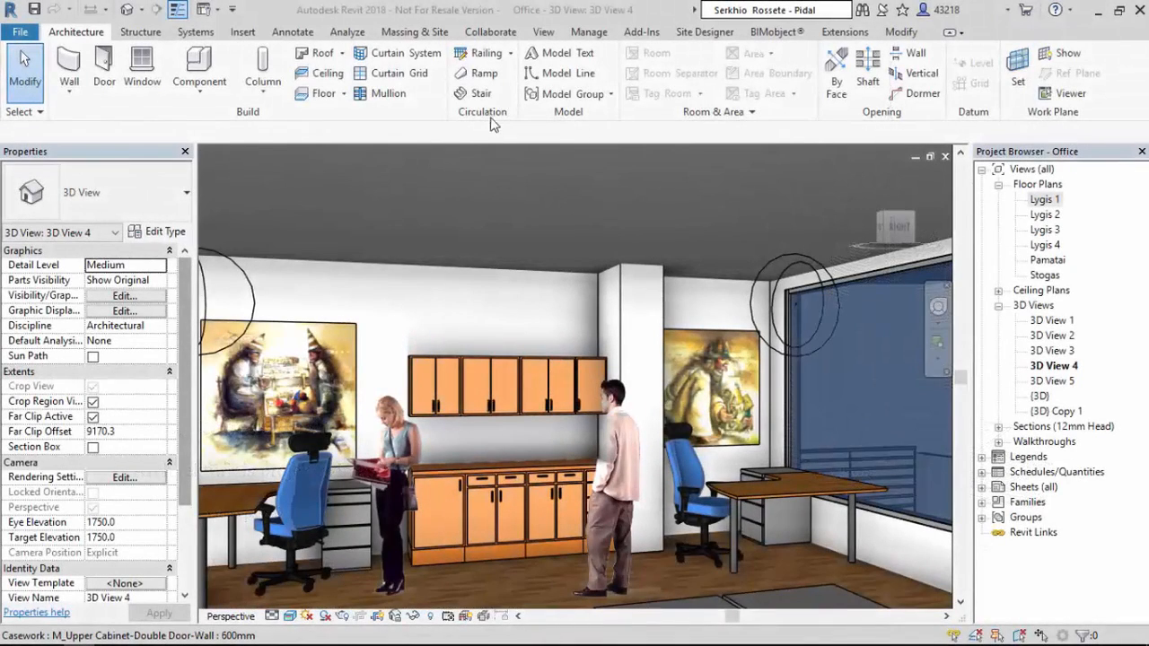
Step: Open the rendering settings for 3D View 4, choose the Interior: Sun and Artificial lighting scheme, and accept its artificial lights list
click(543, 33)
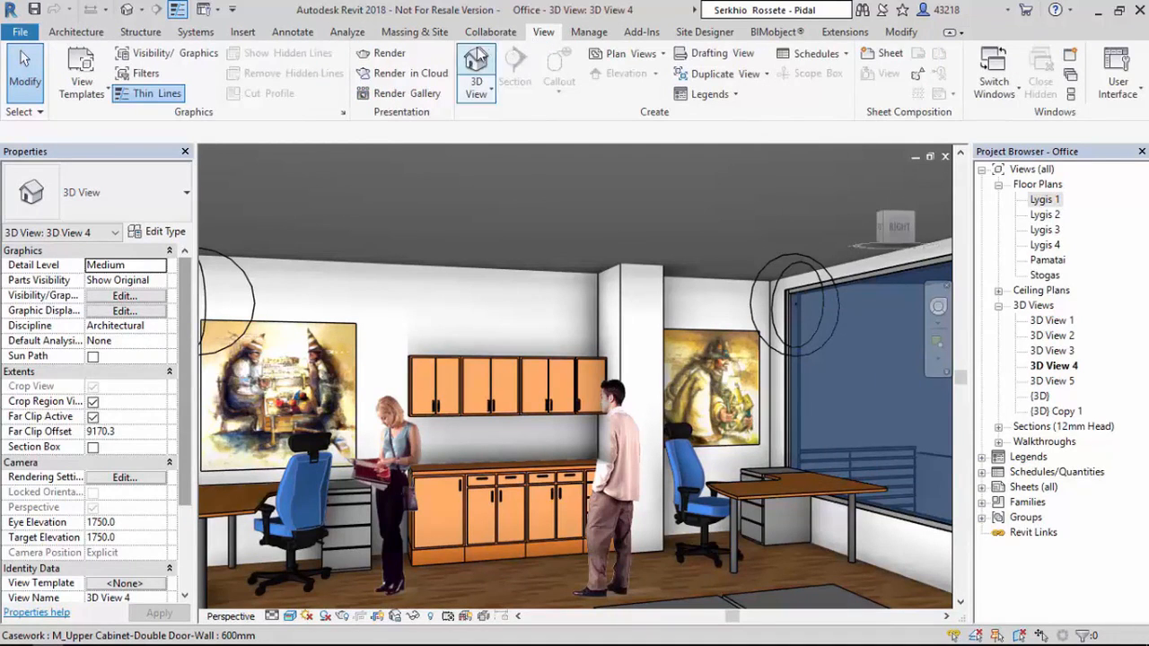
click(396, 61)
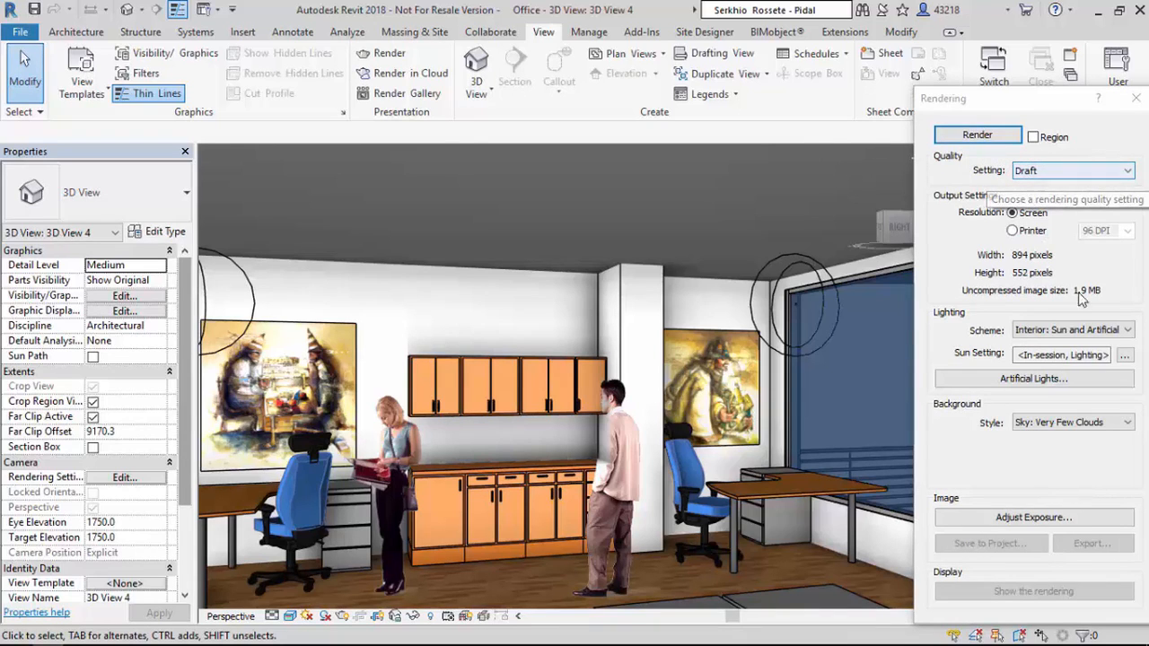
click(1126, 330)
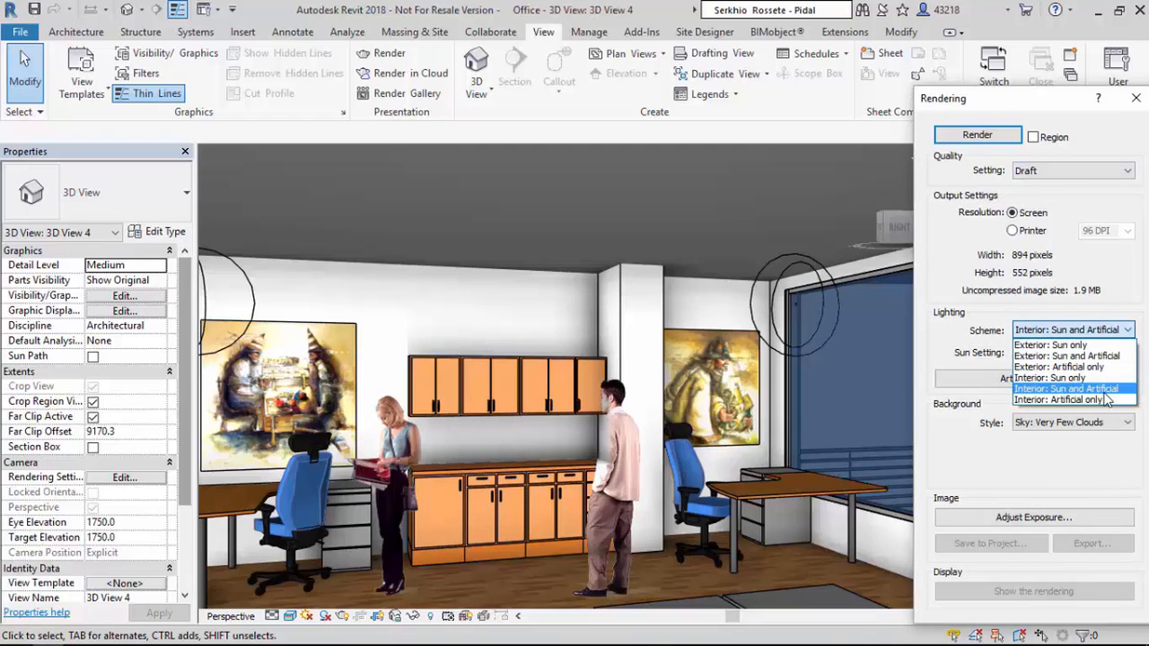
click(1105, 393)
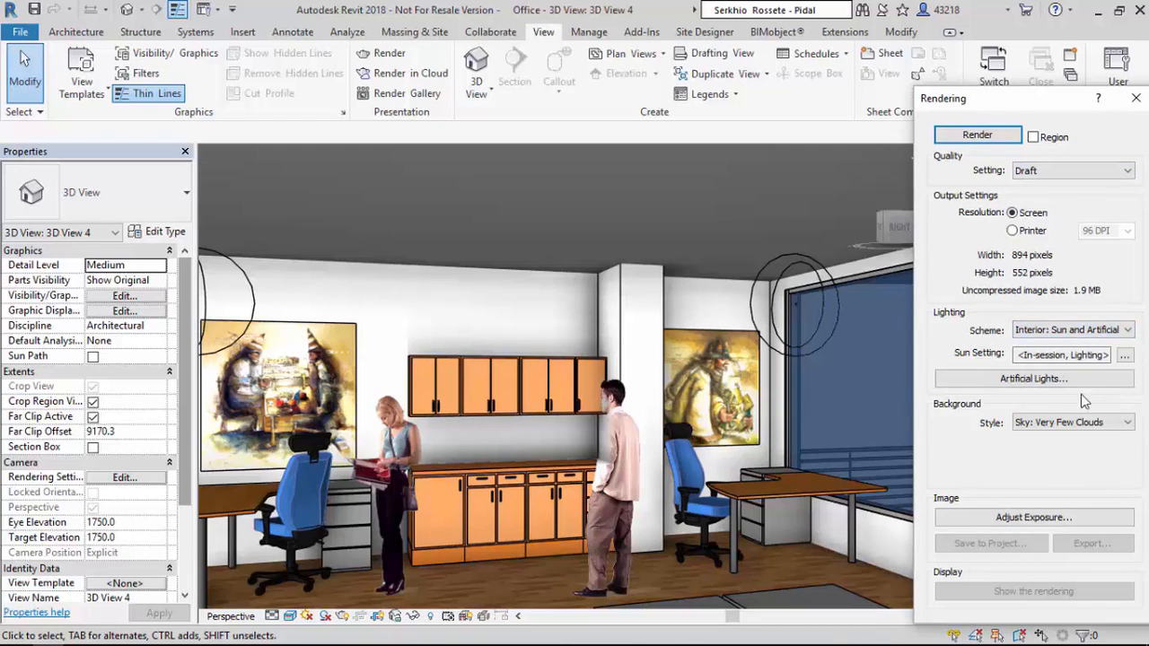
click(1061, 386)
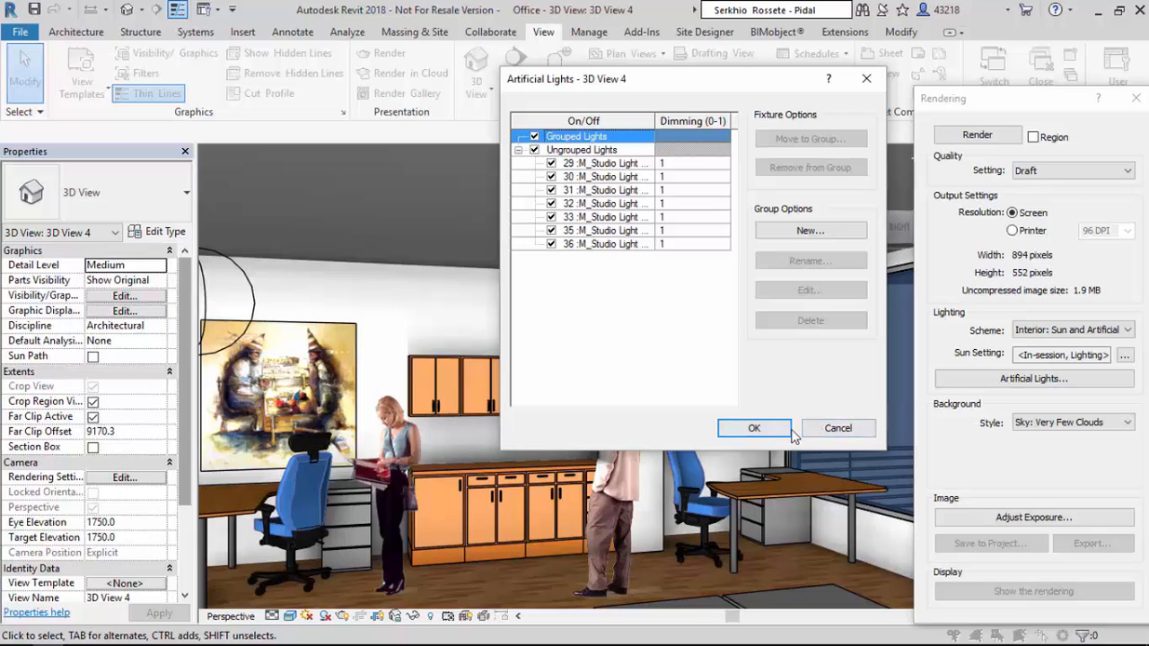
click(754, 428)
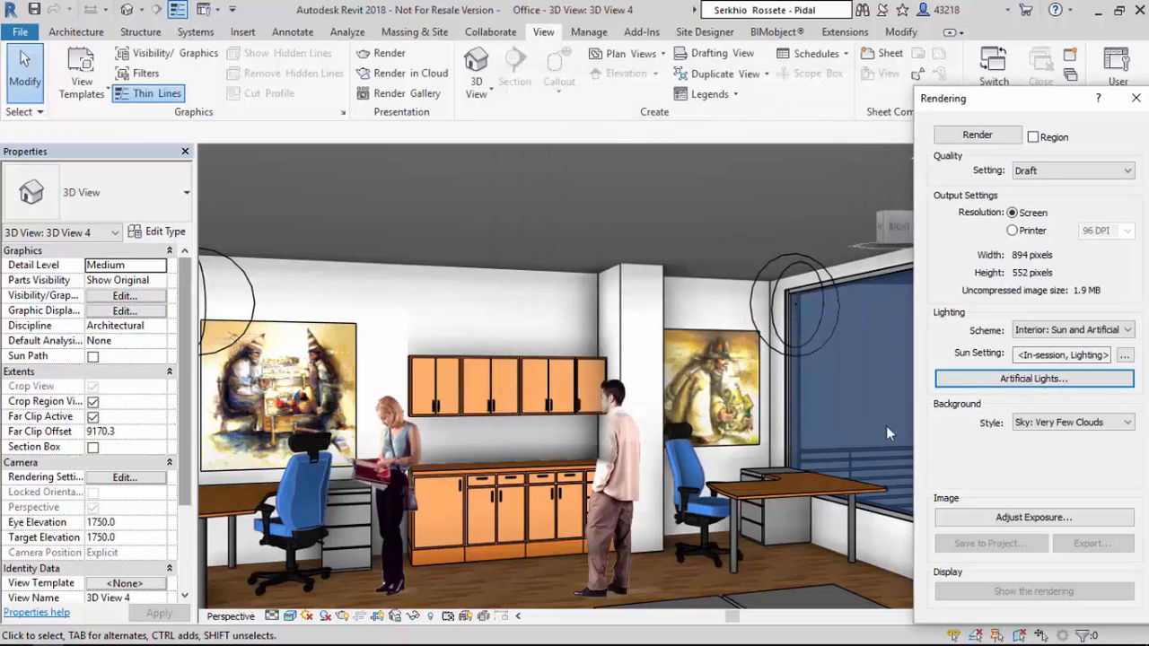
Step: Render 3D View 4 at Draft quality with the Sky: Very Few Clouds background, and close the rendering settings
click(1026, 422)
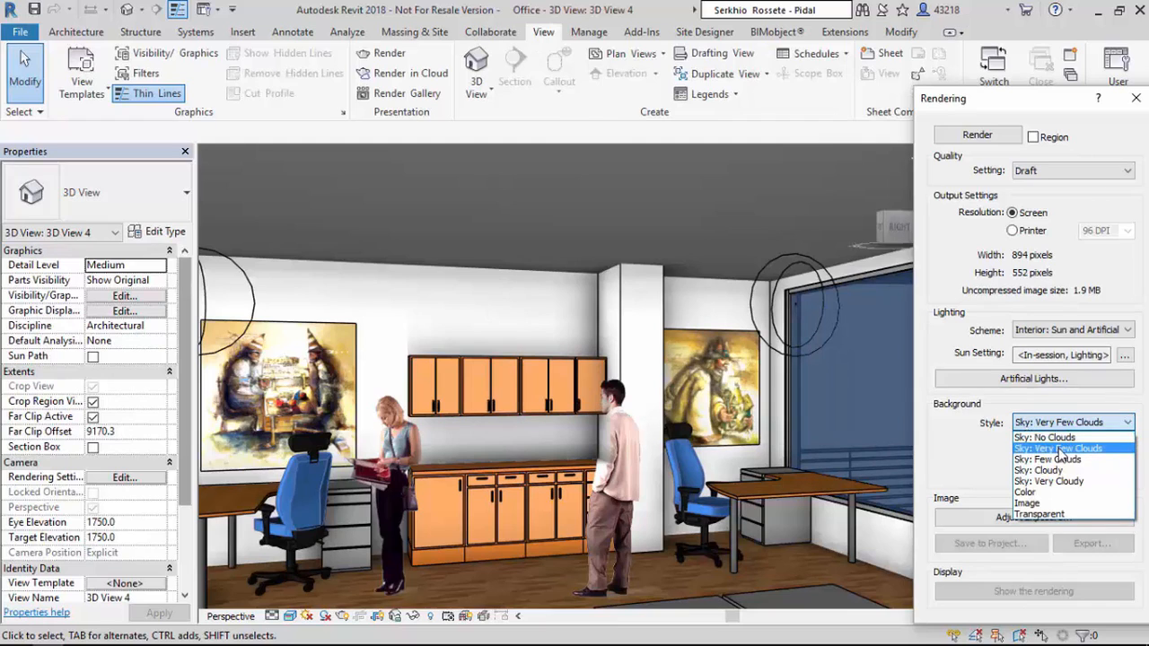
click(1058, 448)
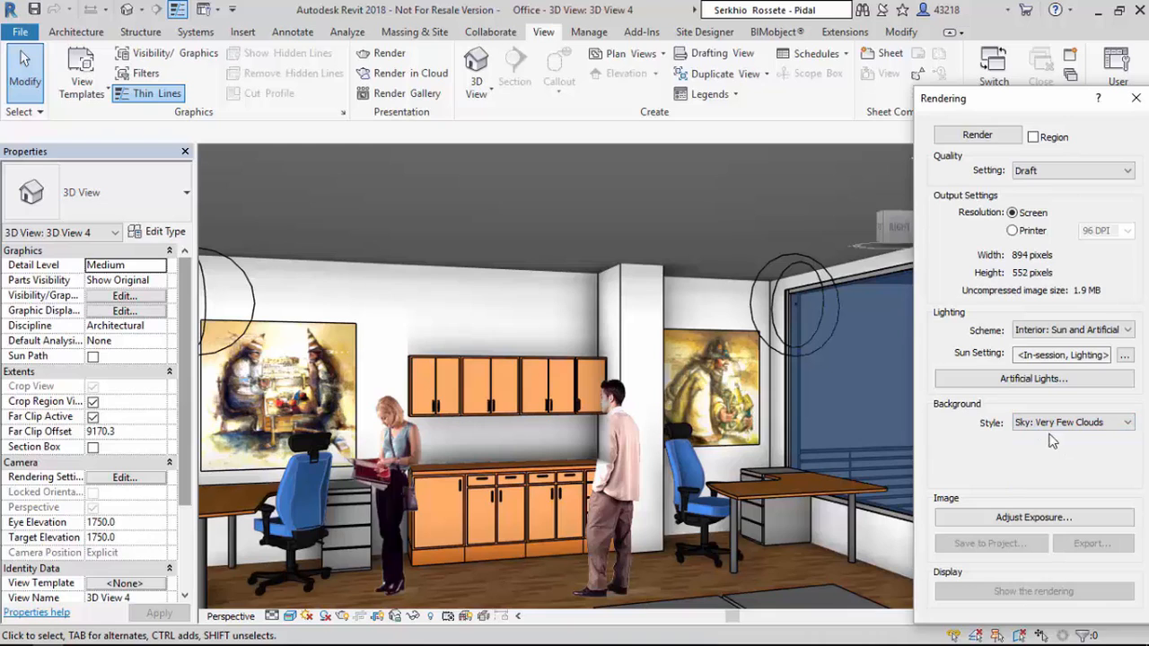
click(977, 135)
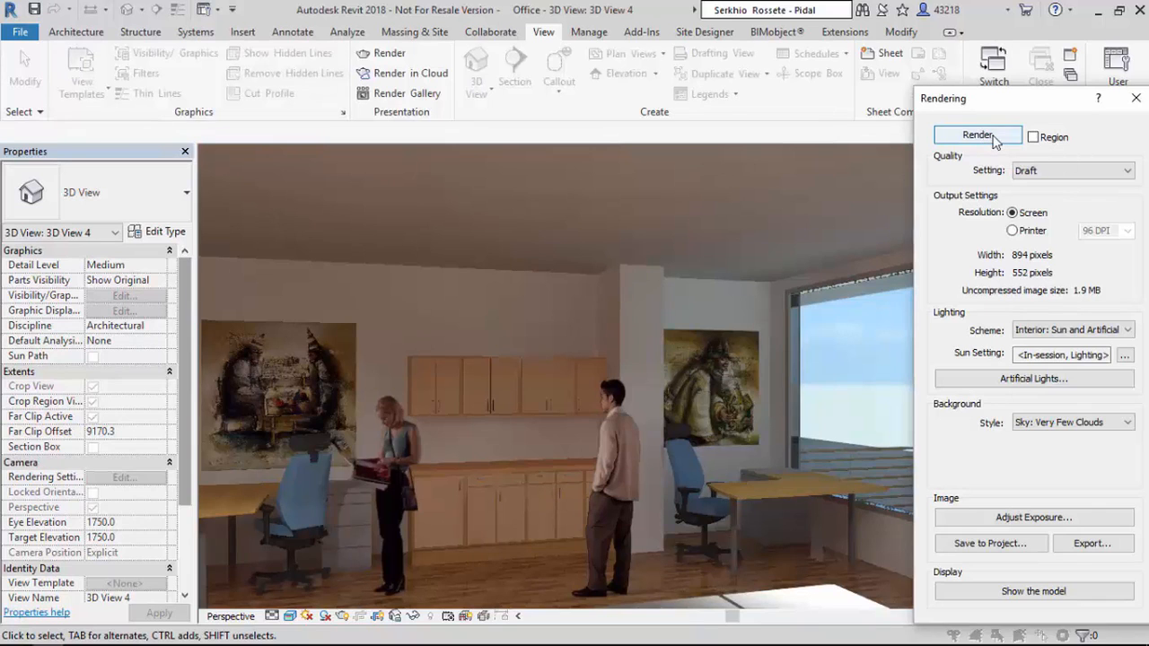
click(1136, 97)
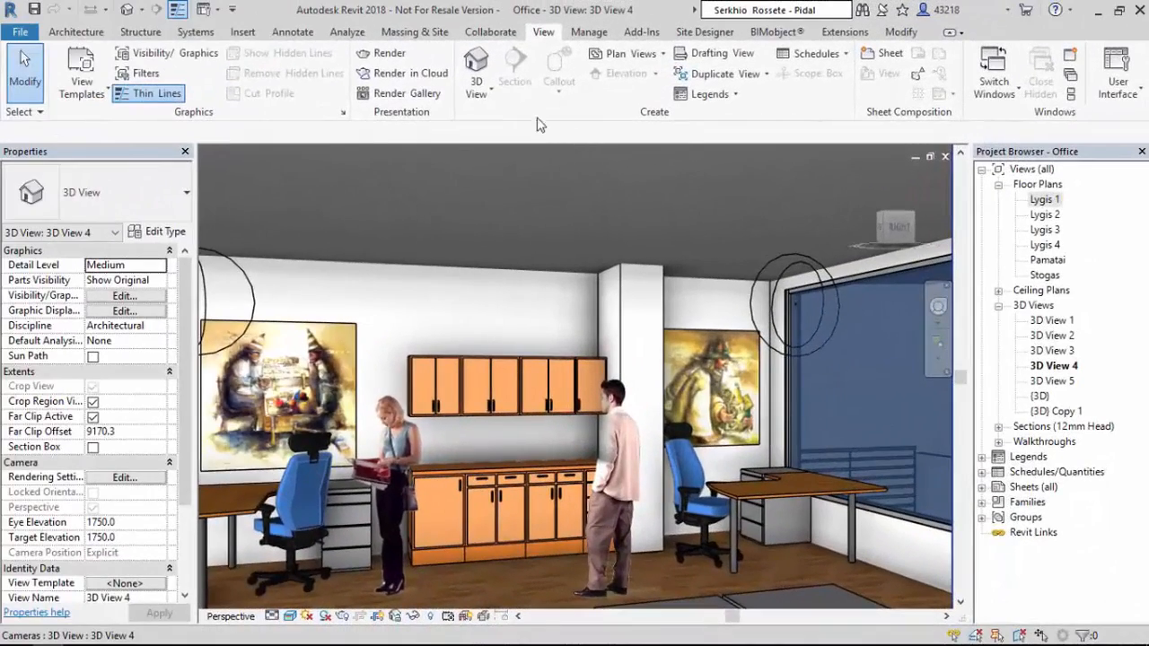
Step: Open the cloud rendering setup for 3D View 4, keep Still Image as output type, and set the render quality to Final
click(448, 76)
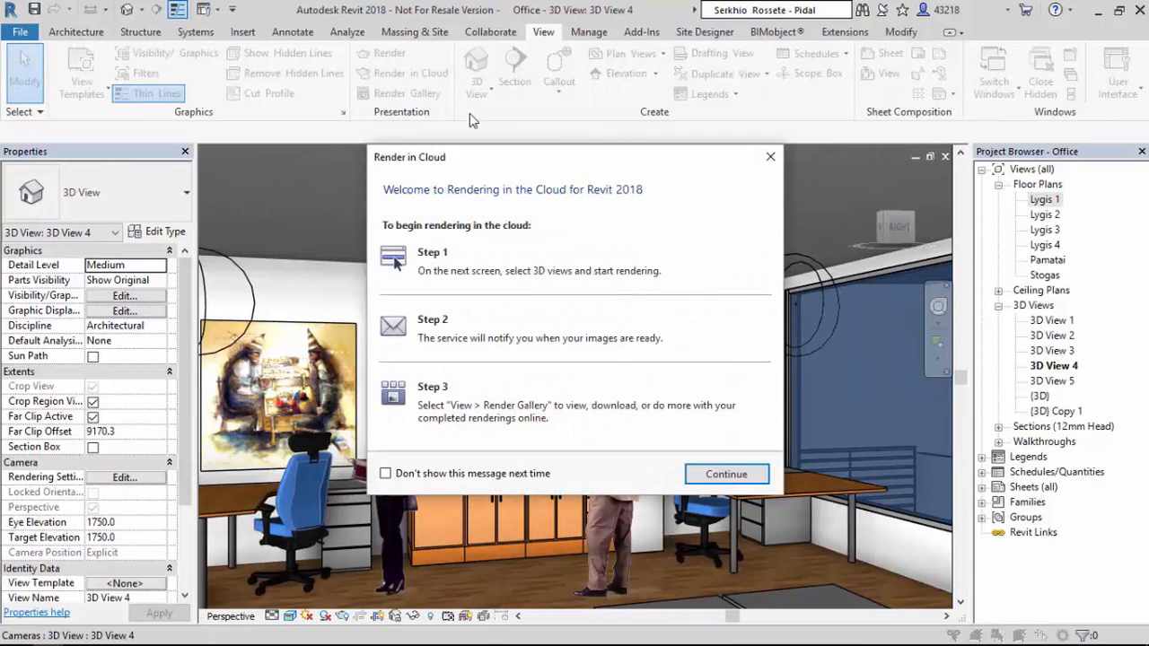
click(724, 475)
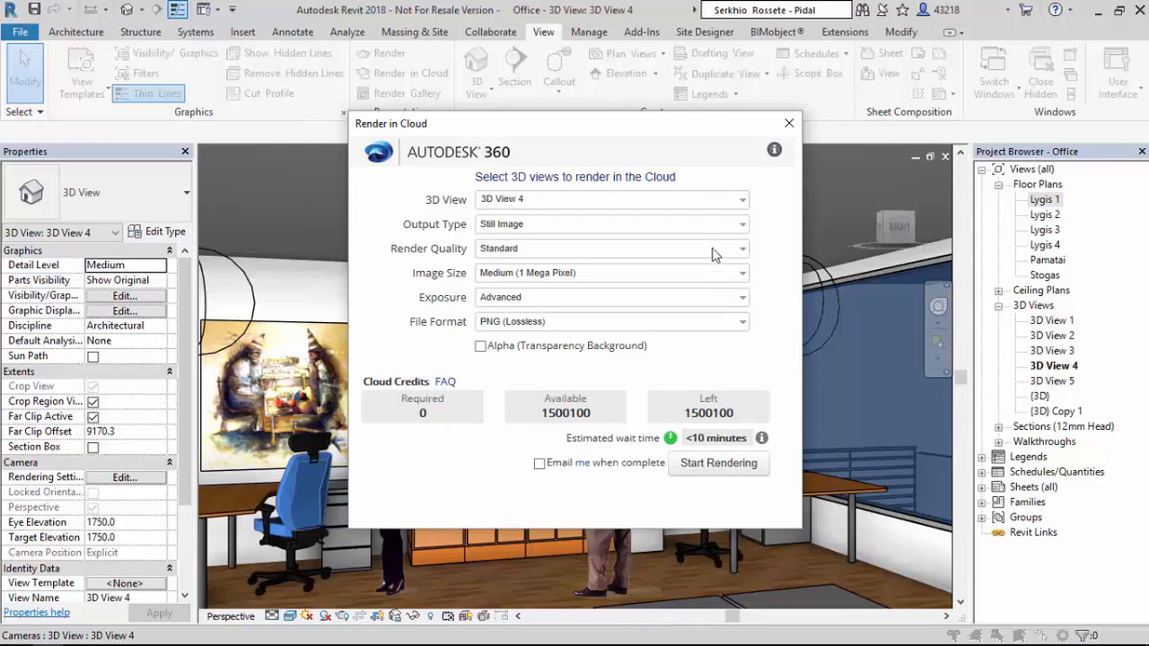
click(741, 229)
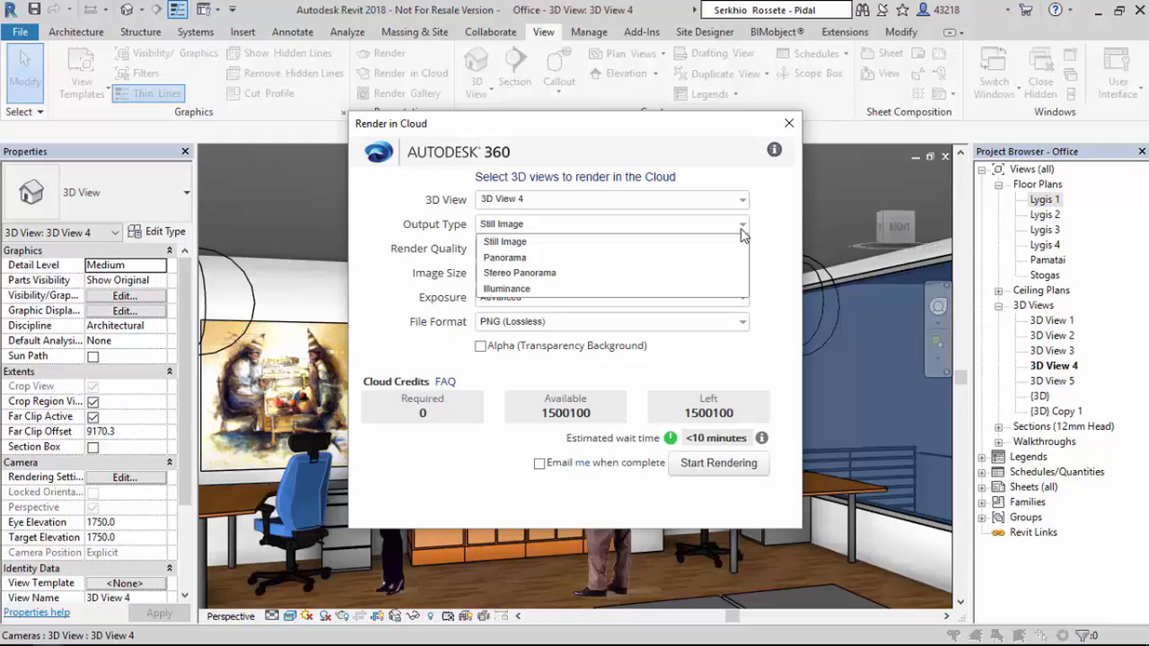
click(743, 229)
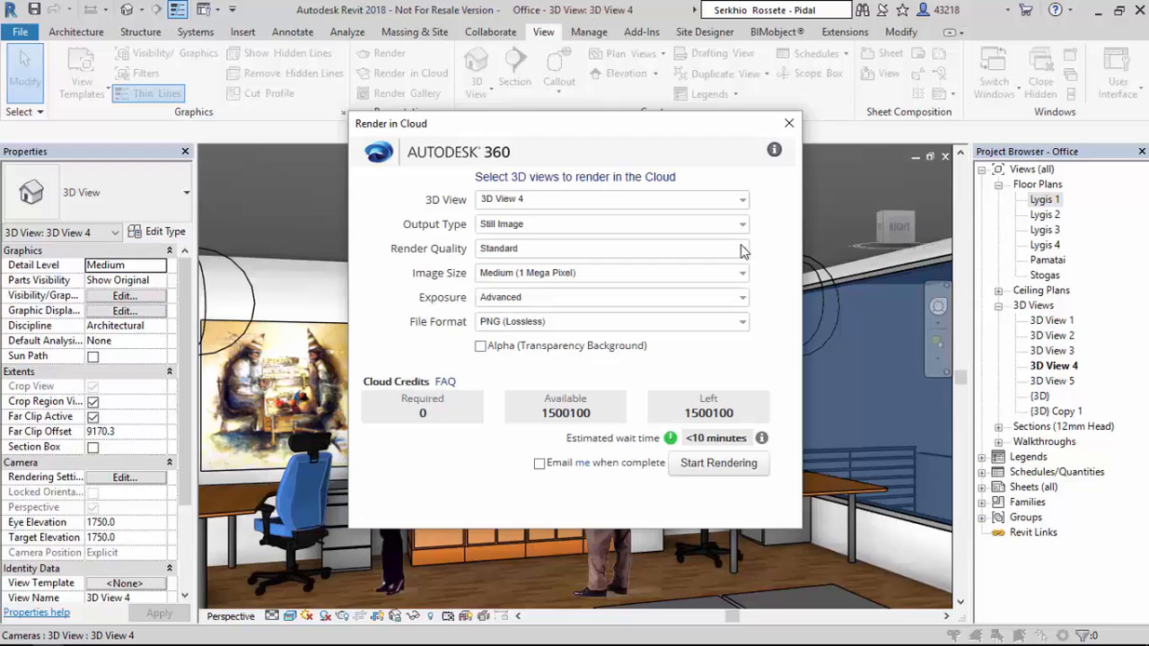
click(742, 251)
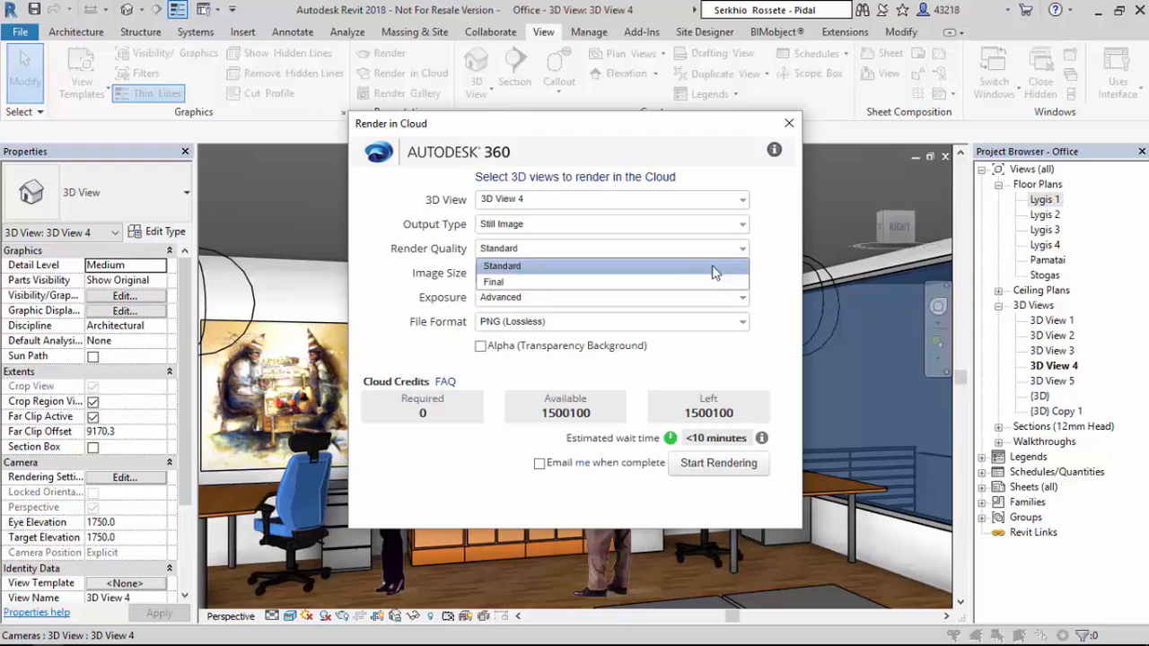
click(647, 283)
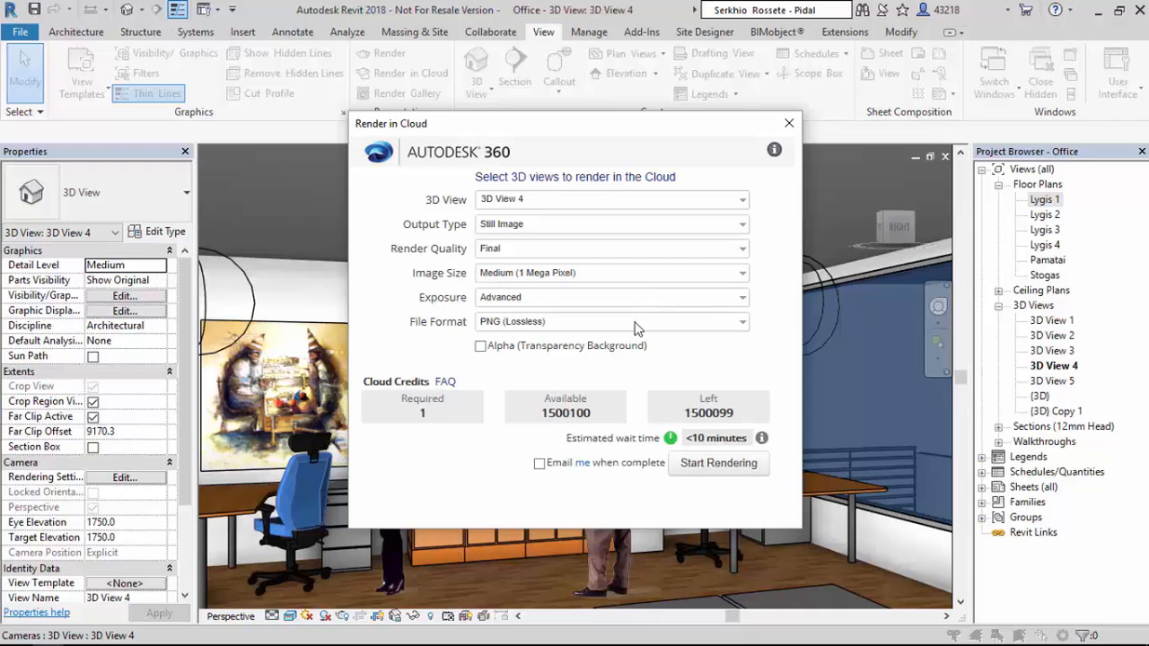
Step: Set the cloud rendering's file format to JPEG (High Quality), enable the e-mail notice on completion, and start the rendering
click(635, 323)
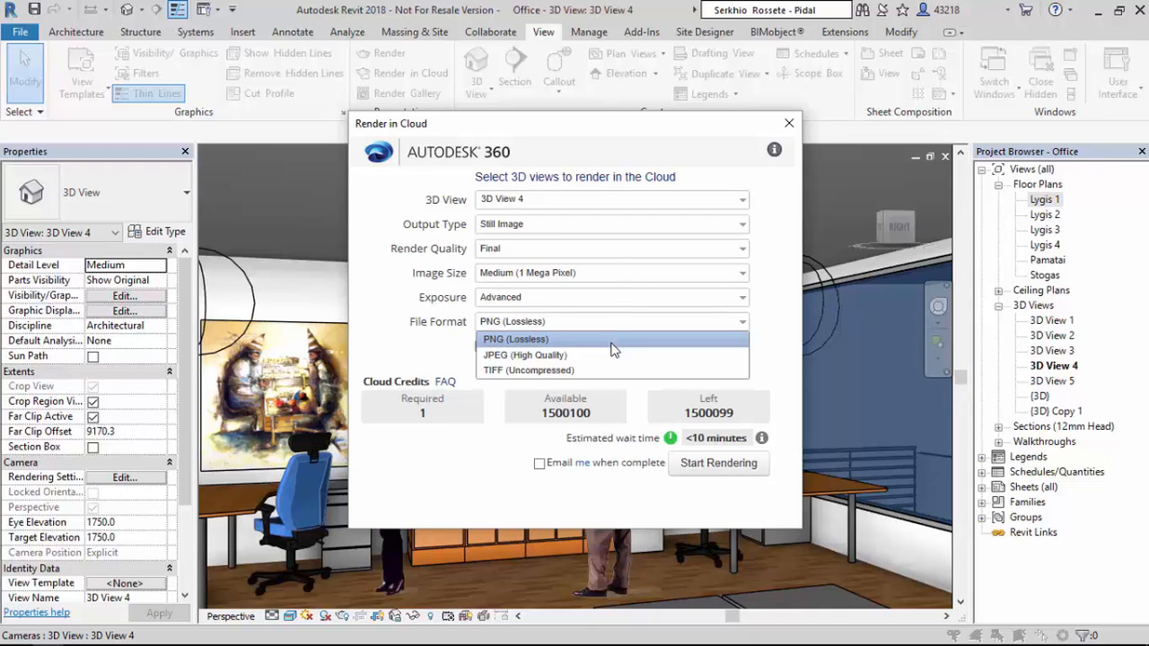
click(613, 357)
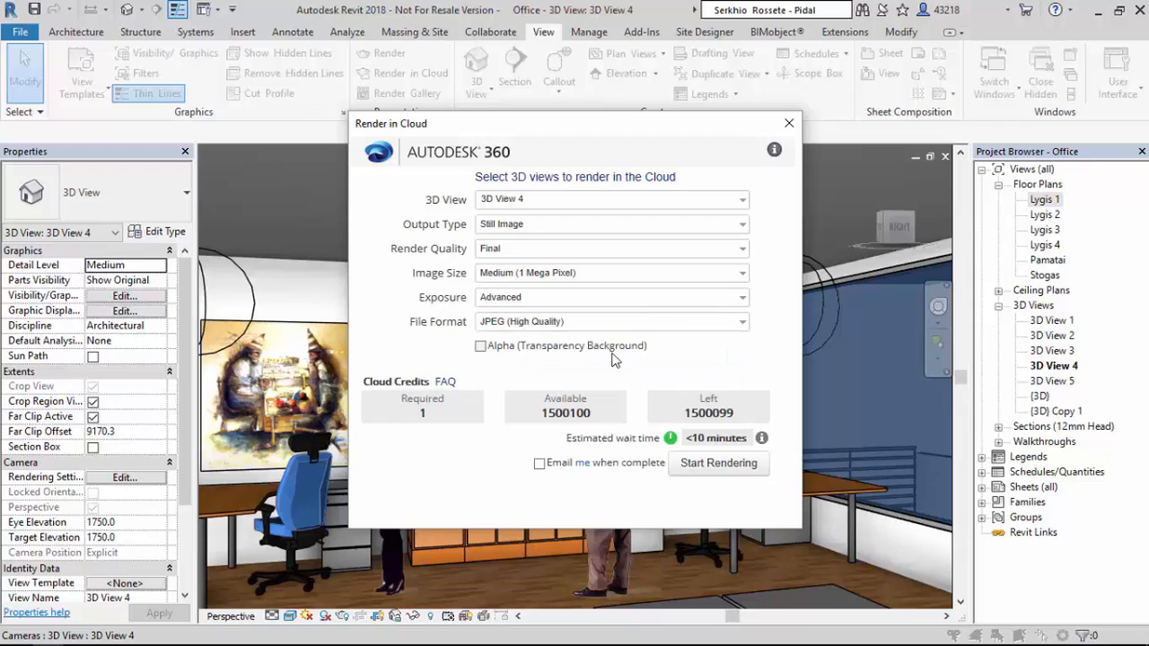
click(540, 464)
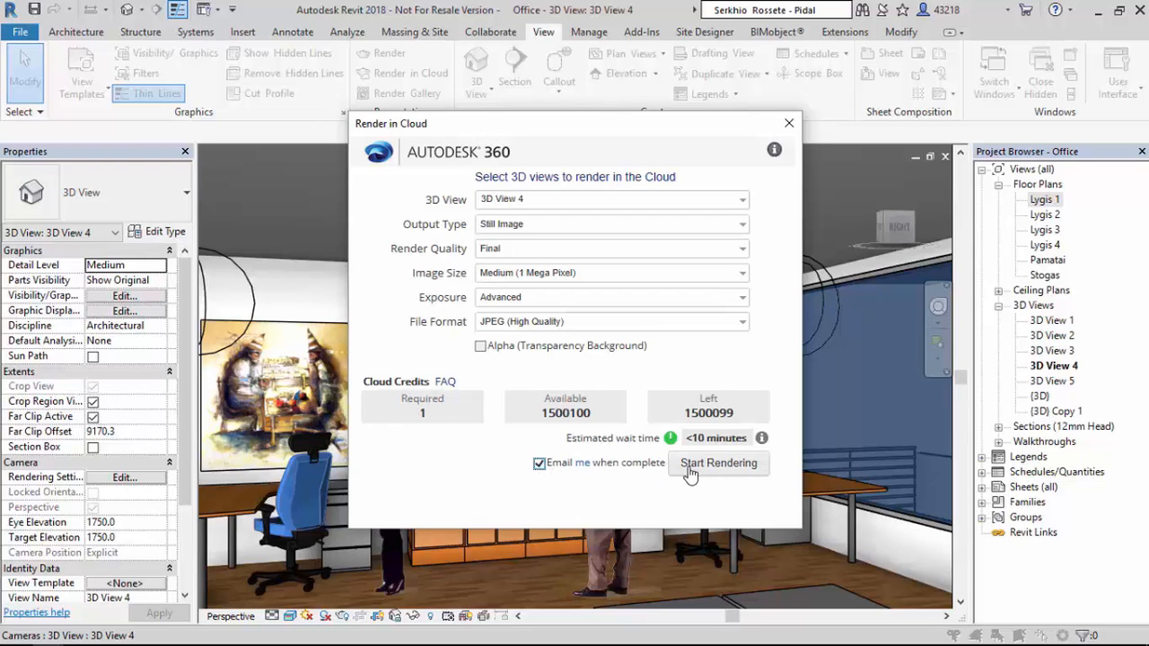
click(718, 463)
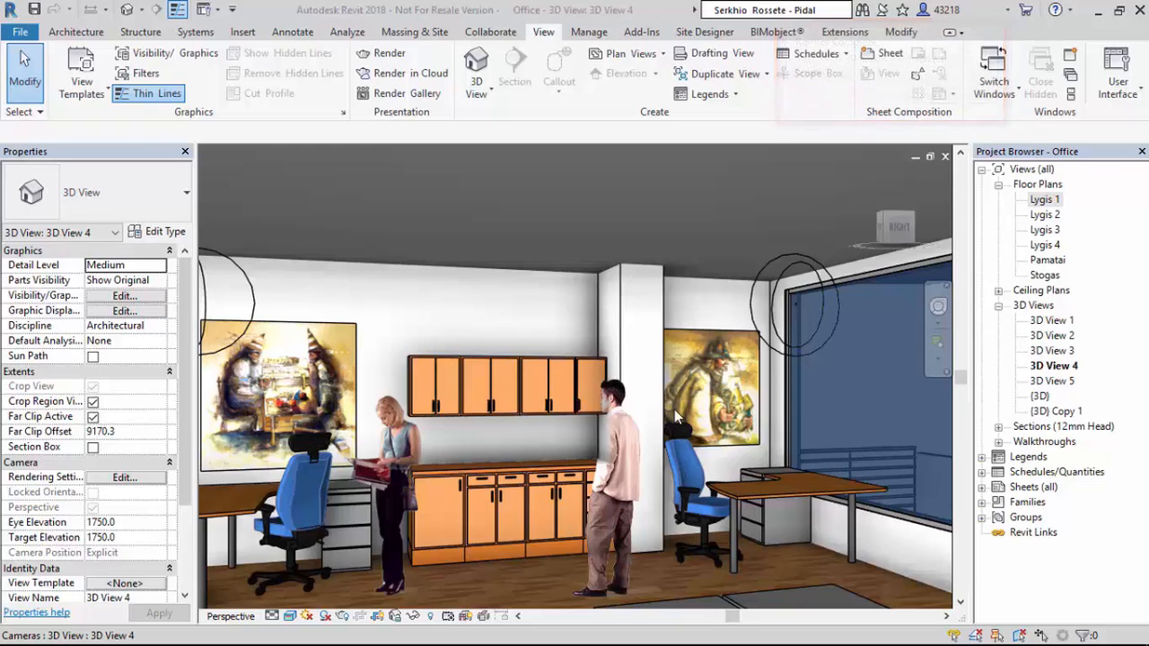
Step: Open the online render gallery in the browser and enlarge the 3D View 4 rendering of Office.rvt
click(415, 95)
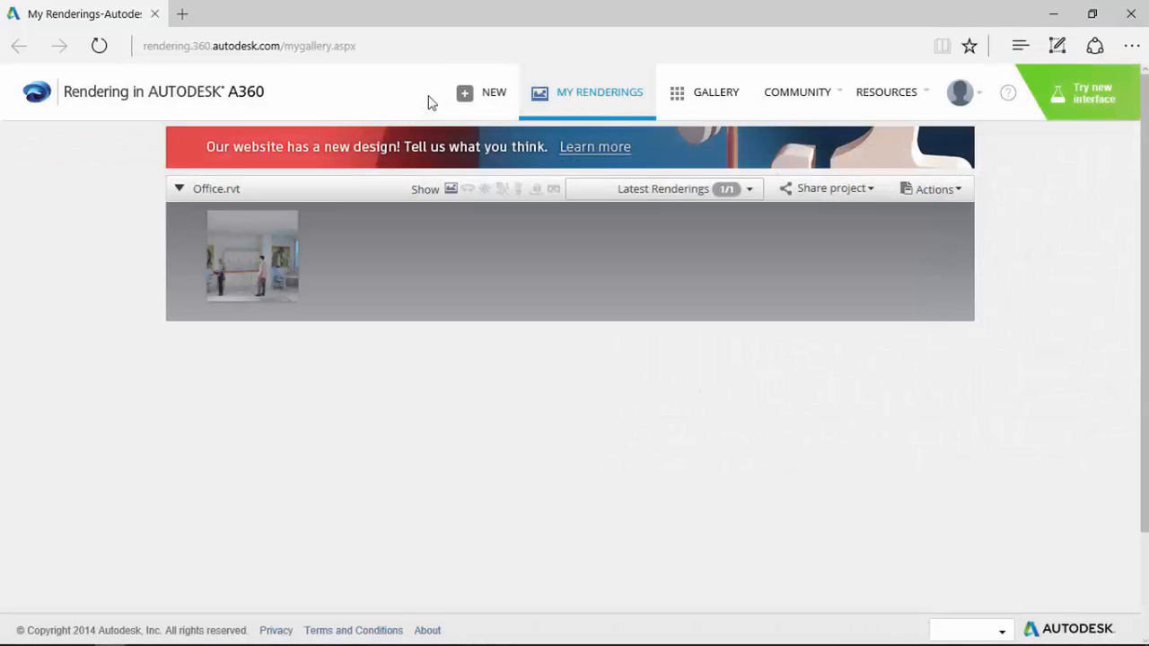
mouse_move(291, 251)
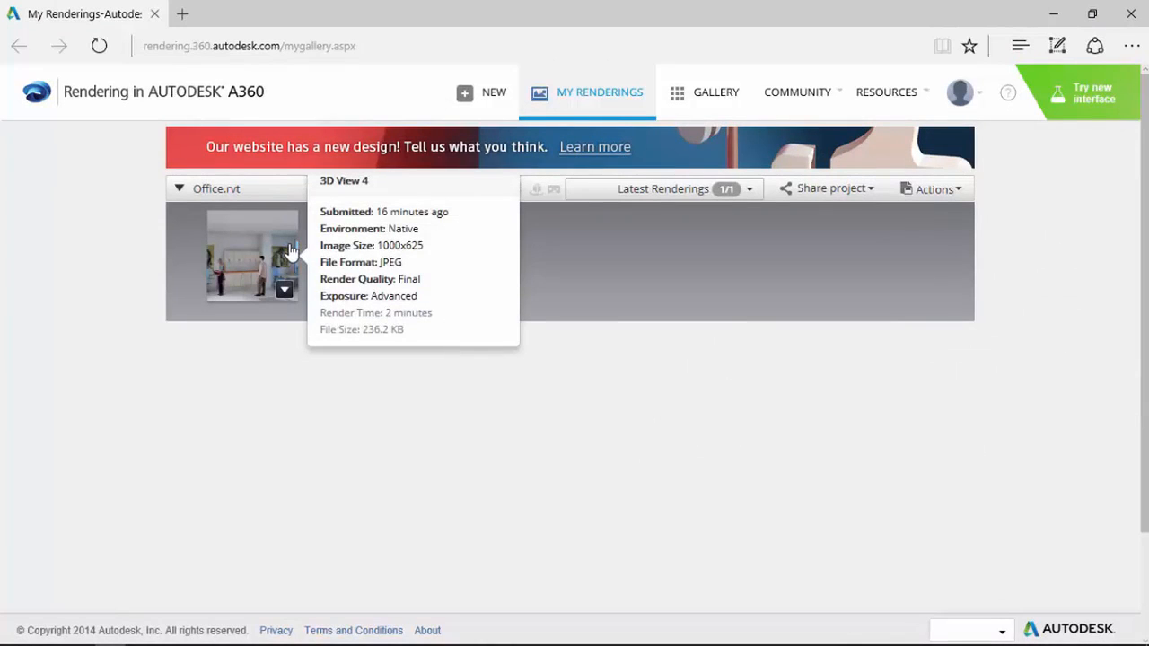
click(290, 251)
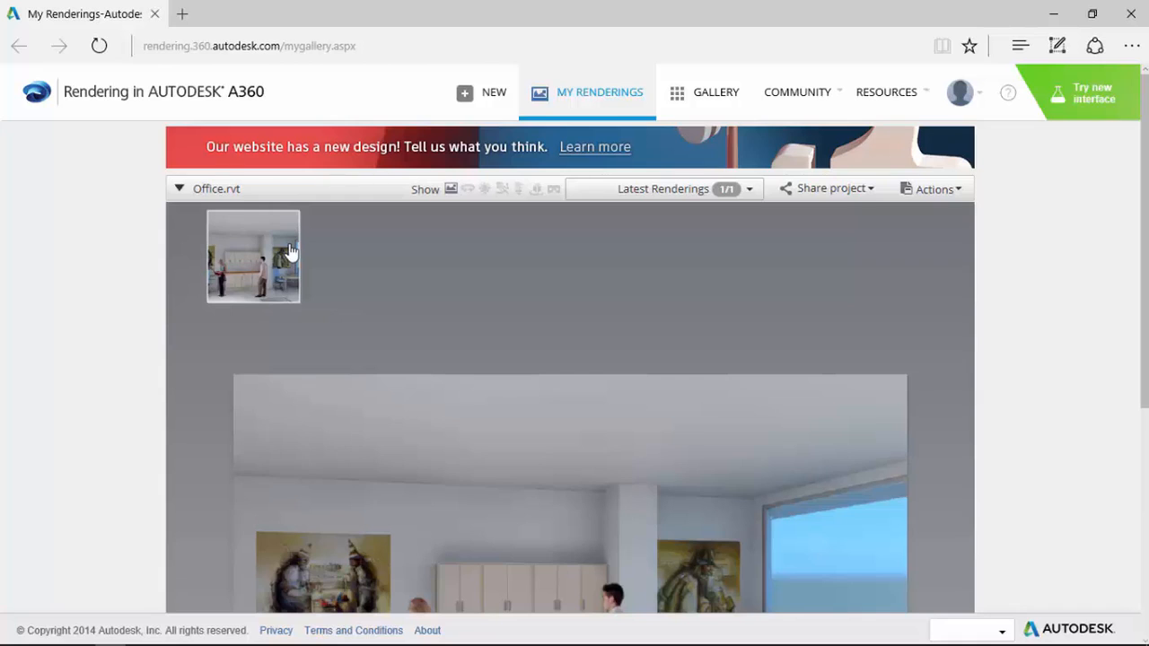
scroll(291, 251, down, 2)
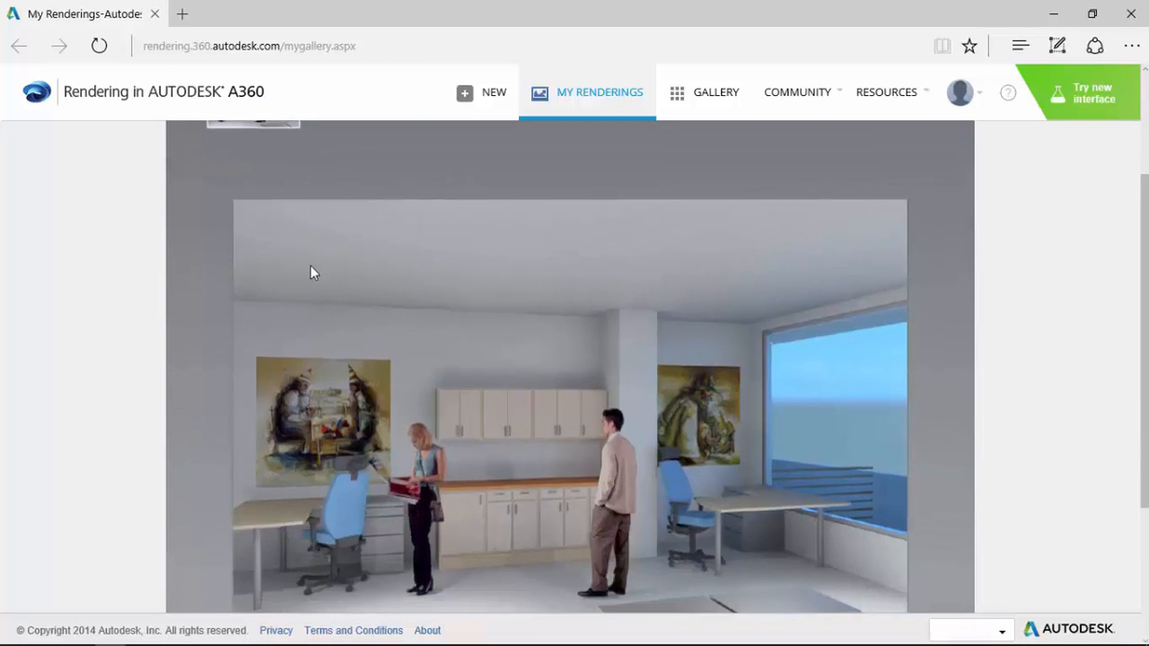
Step: Preview the rendering with exposure value 8.63, highlights 0.12 and shadows 0.48, and close the exposure adjustment without applying it
right_click(476, 297)
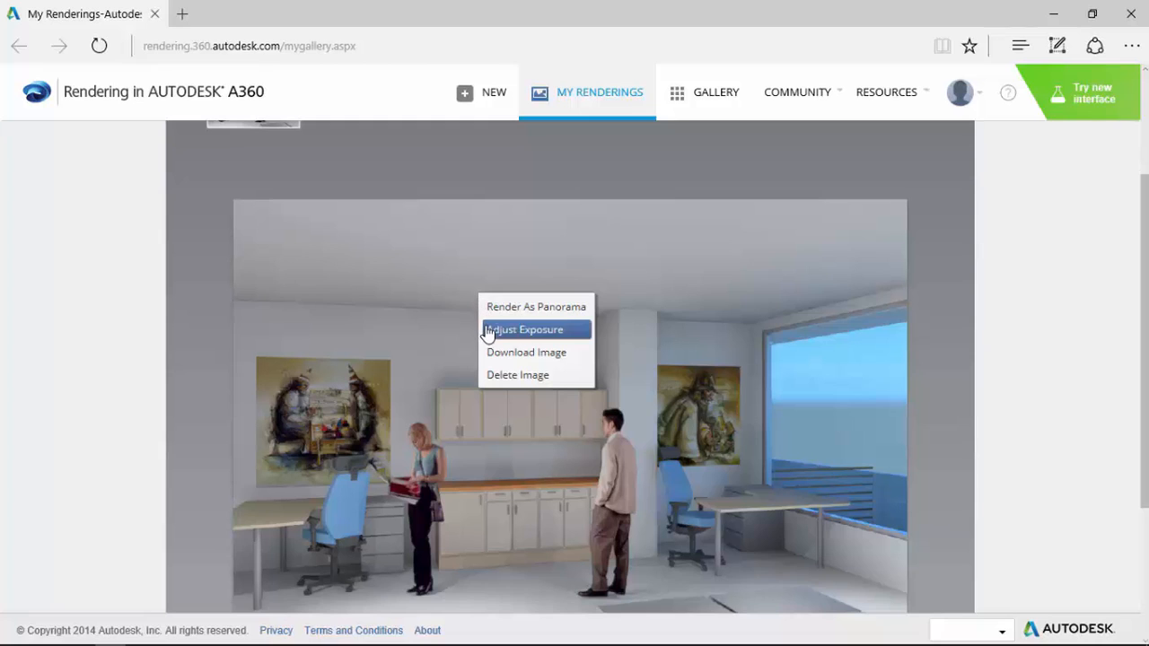
click(488, 330)
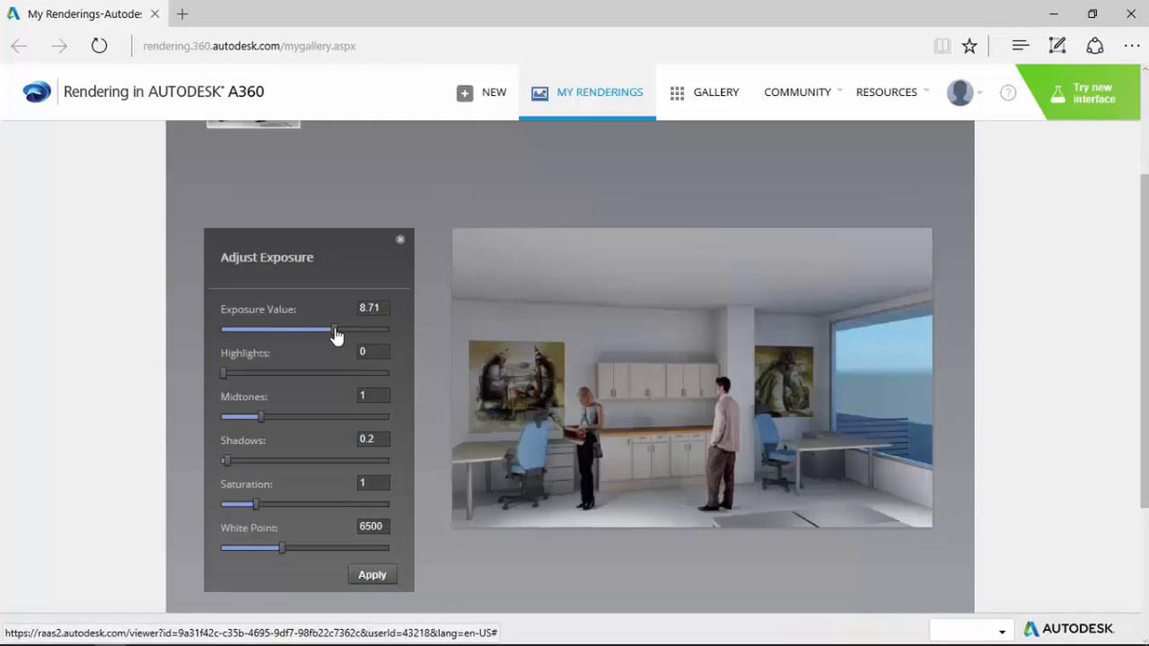
drag(334, 332, 334, 332)
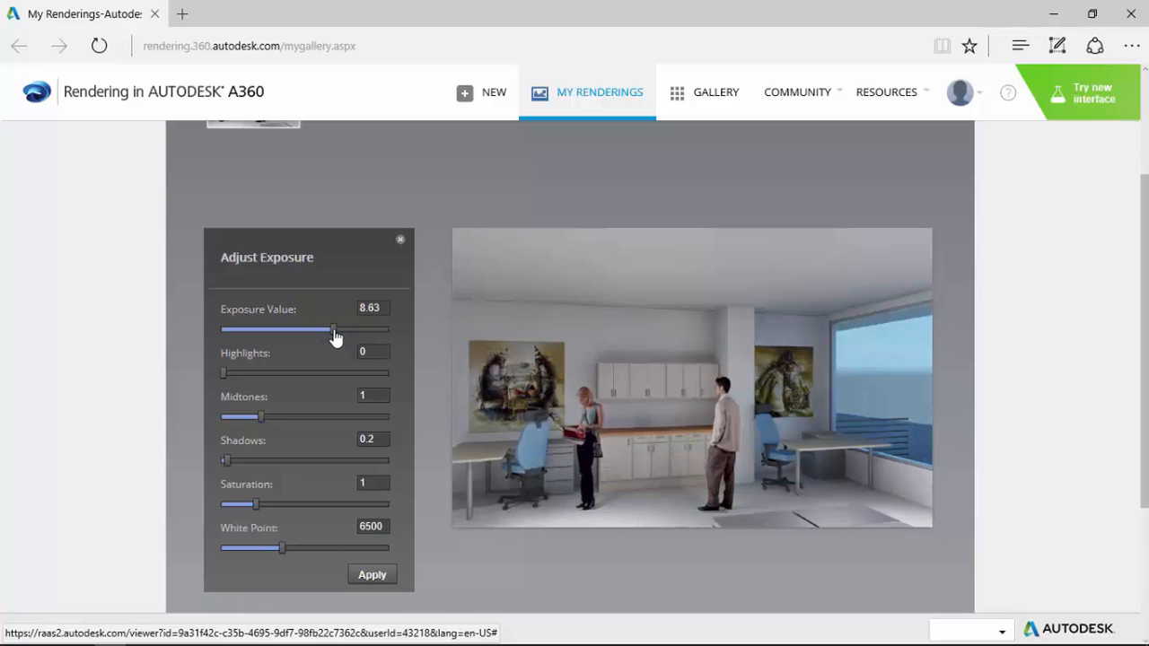
drag(225, 373, 243, 373)
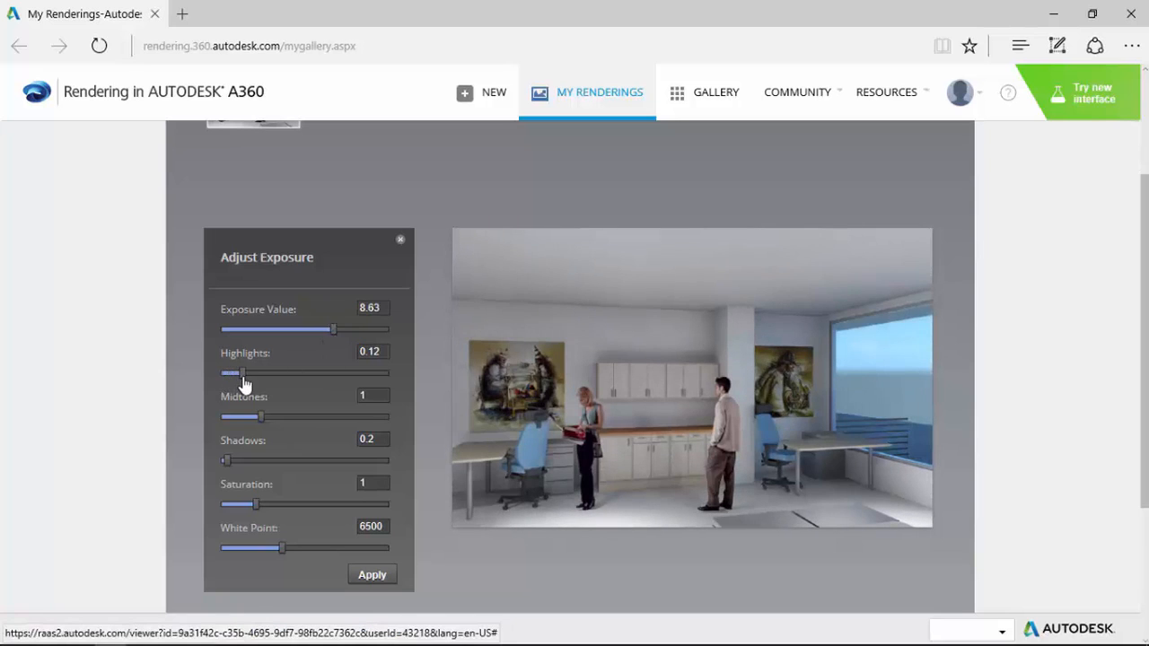
drag(227, 459, 237, 469)
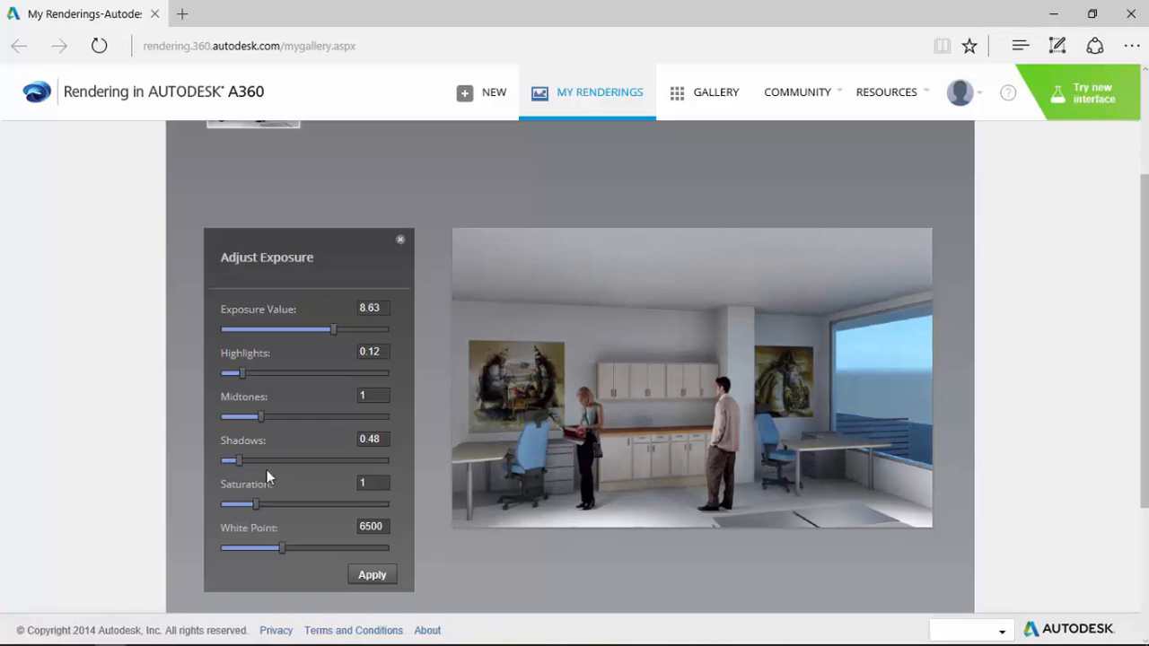
click(400, 239)
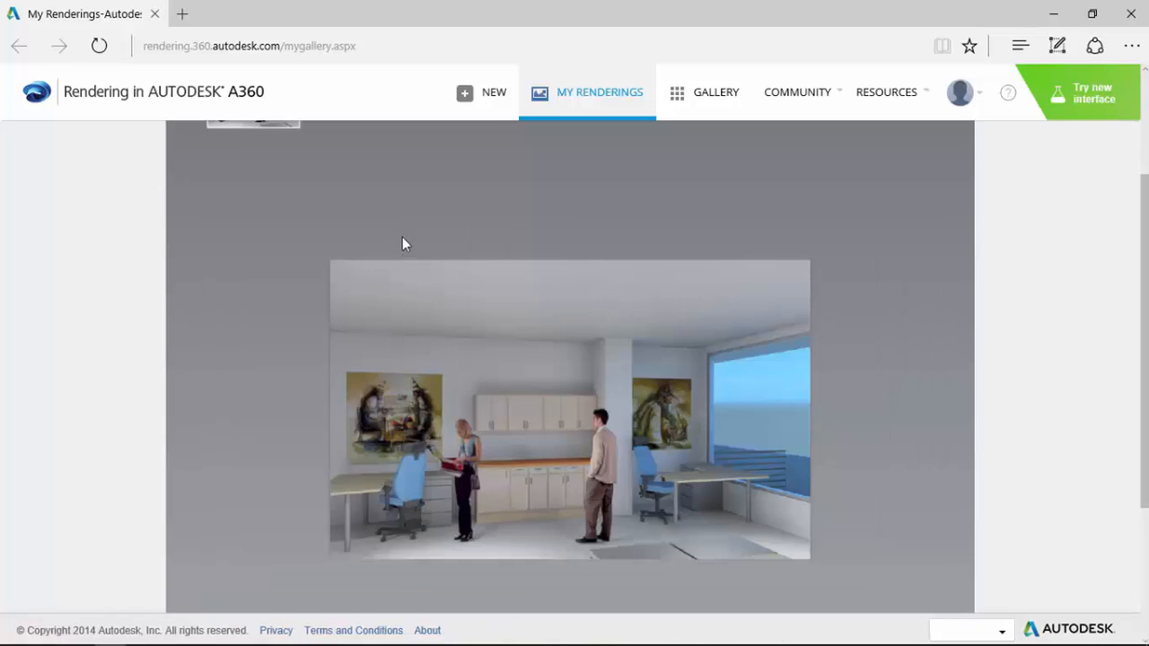
Step: Download the 3D View 4 rendering as an image, and close the browser to return to Revit
right_click(561, 273)
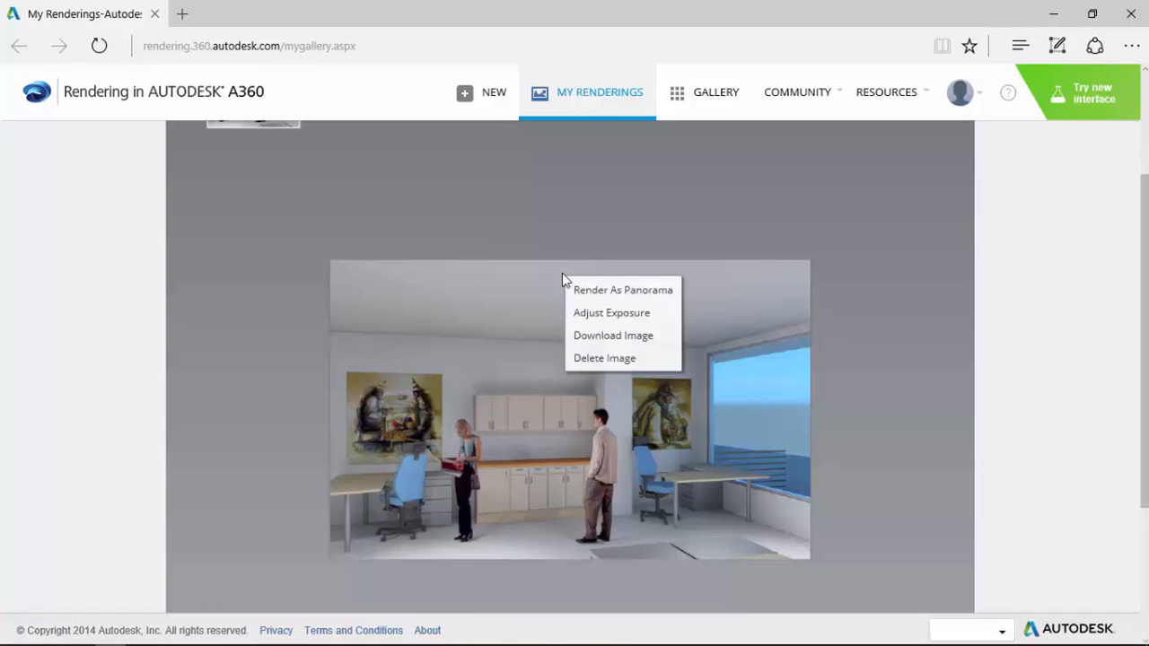
click(594, 335)
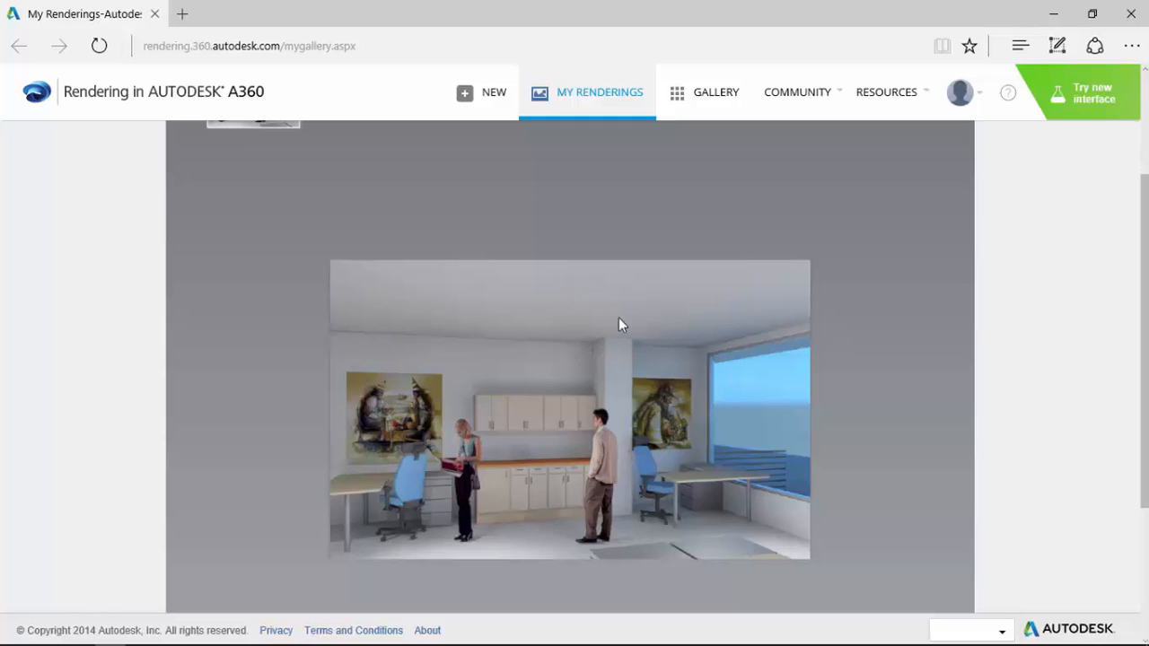
click(1129, 22)
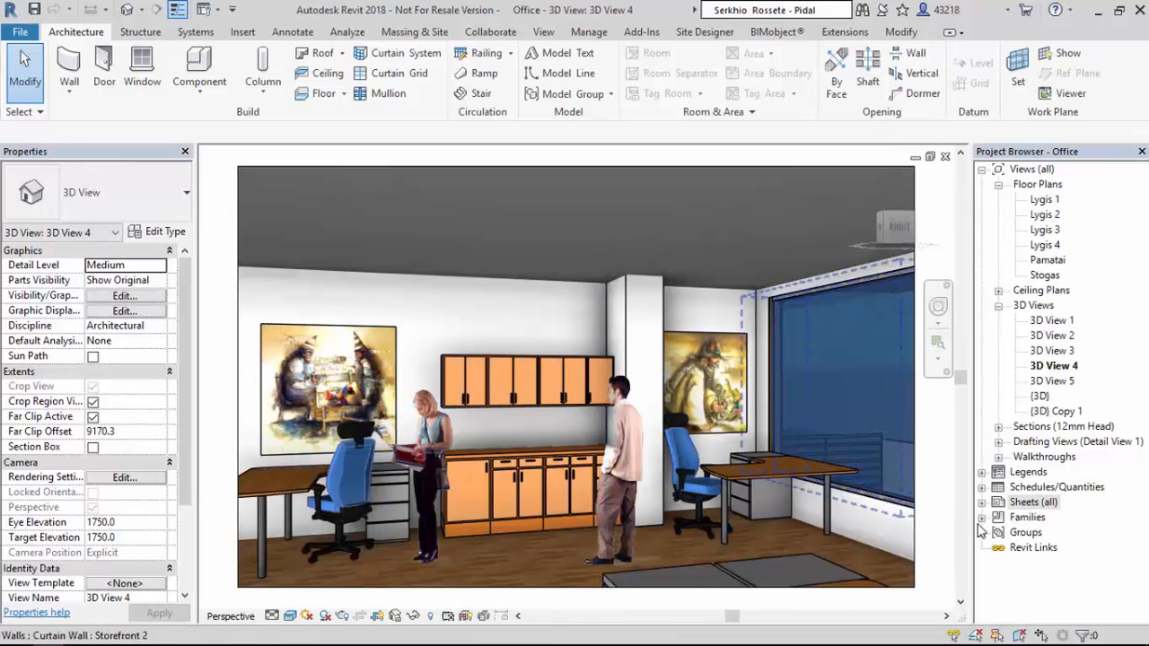
Step: Create a new sheet with the A2_Horizontalus : Horizontalus titleblock
click(1033, 504)
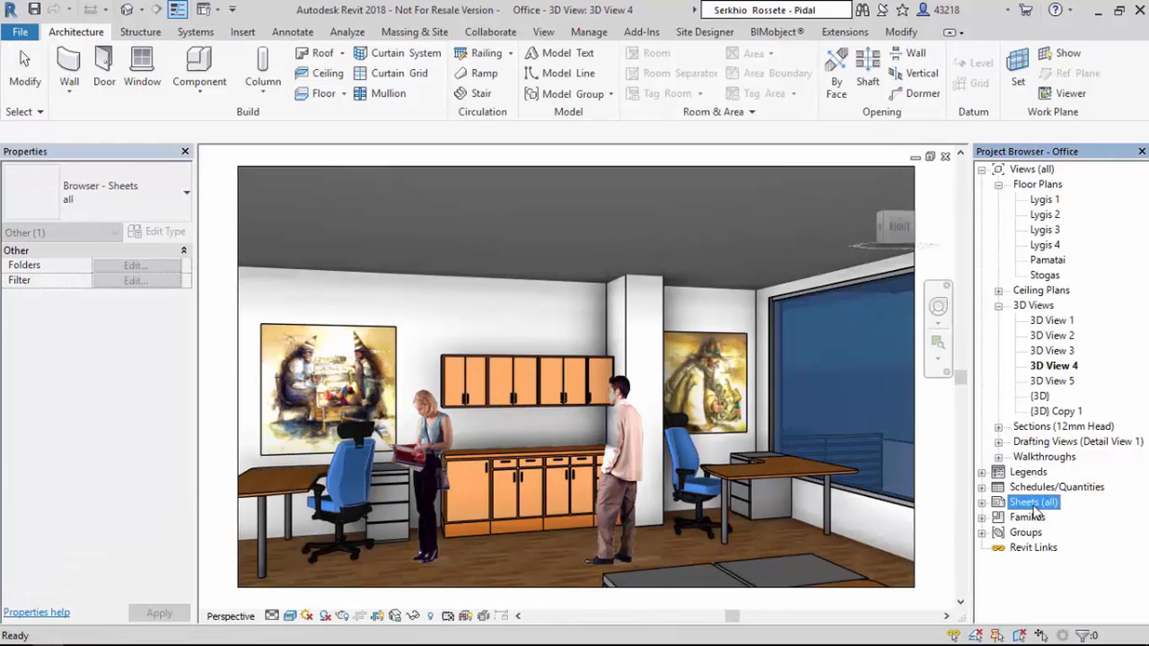
right_click(1036, 511)
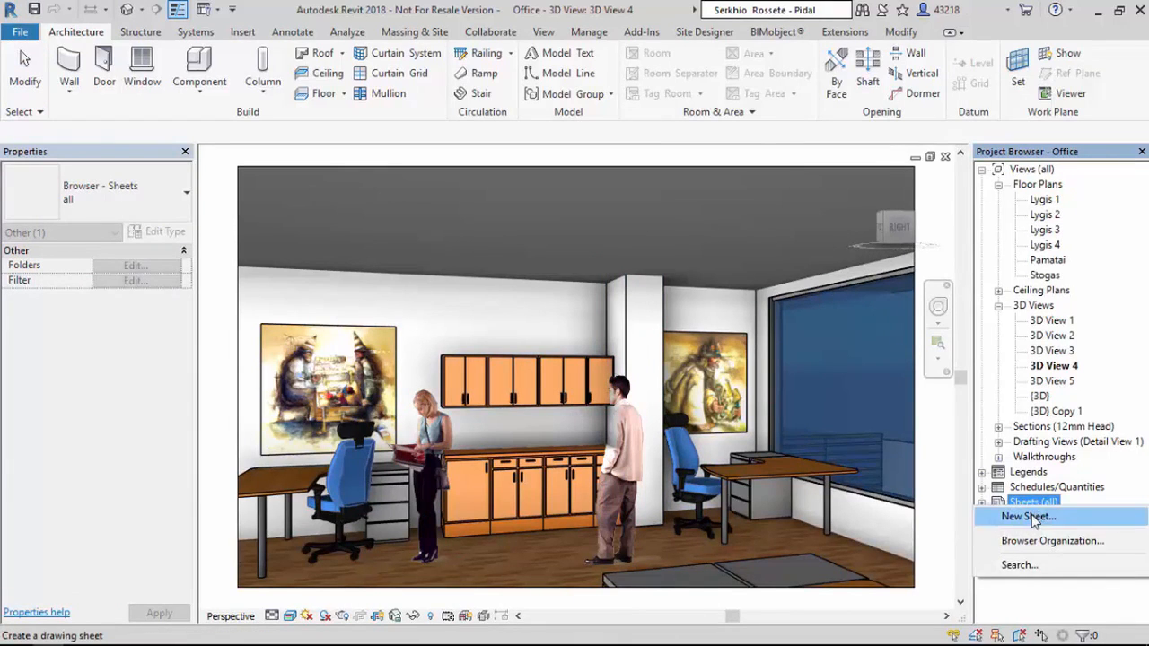
click(1033, 517)
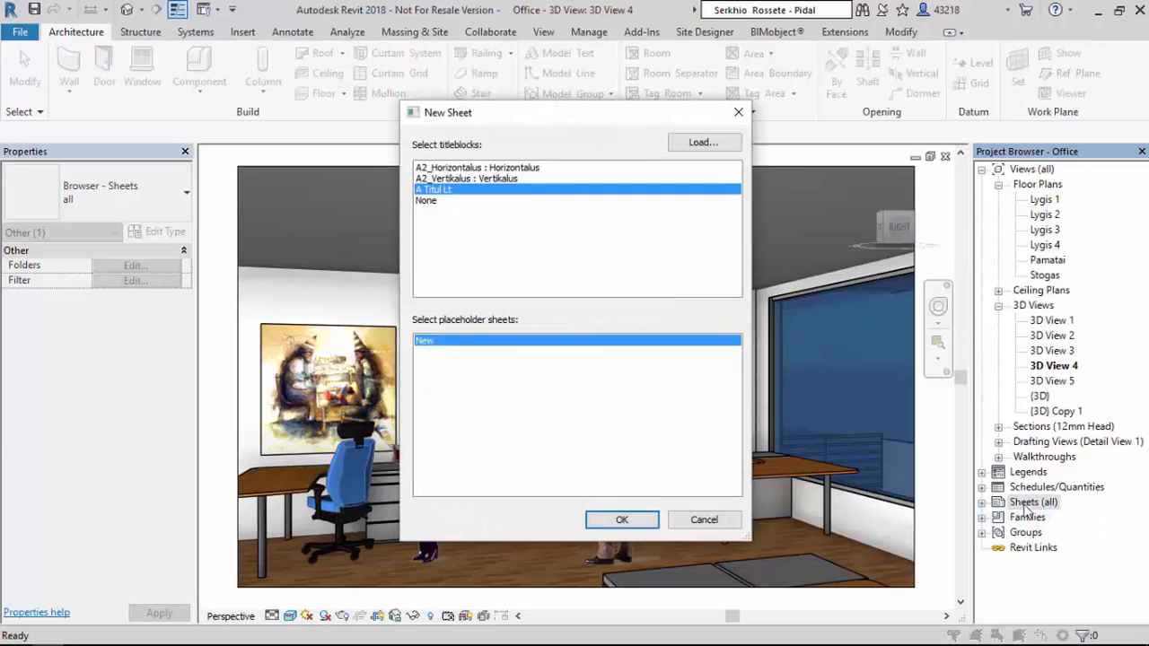
click(527, 169)
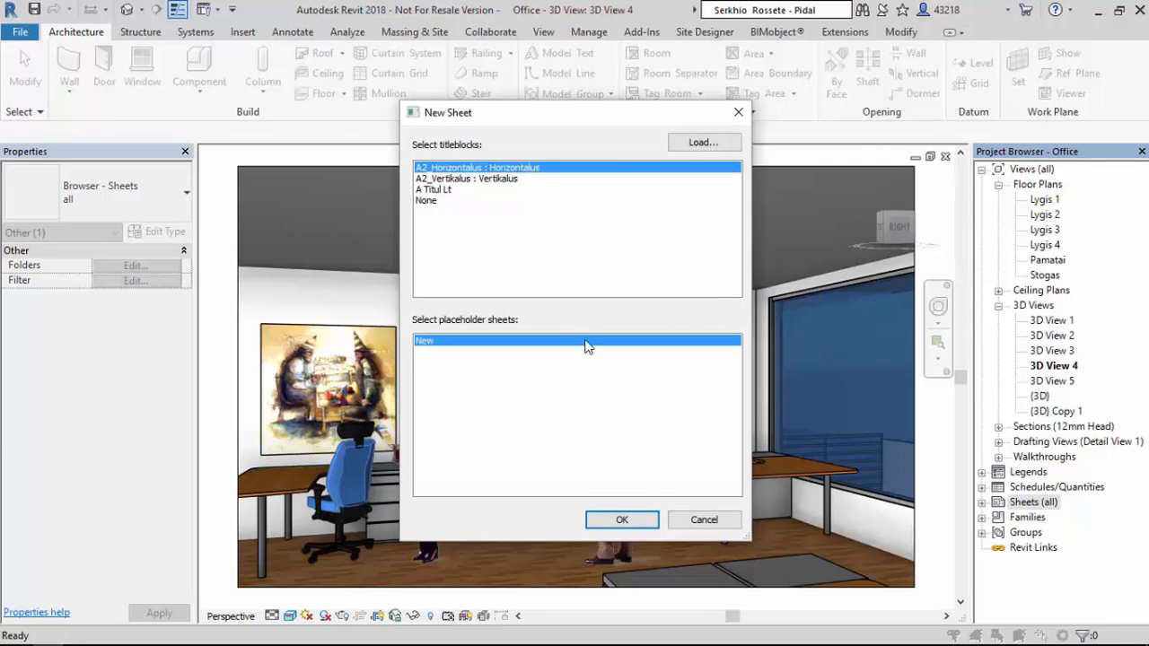
click(641, 521)
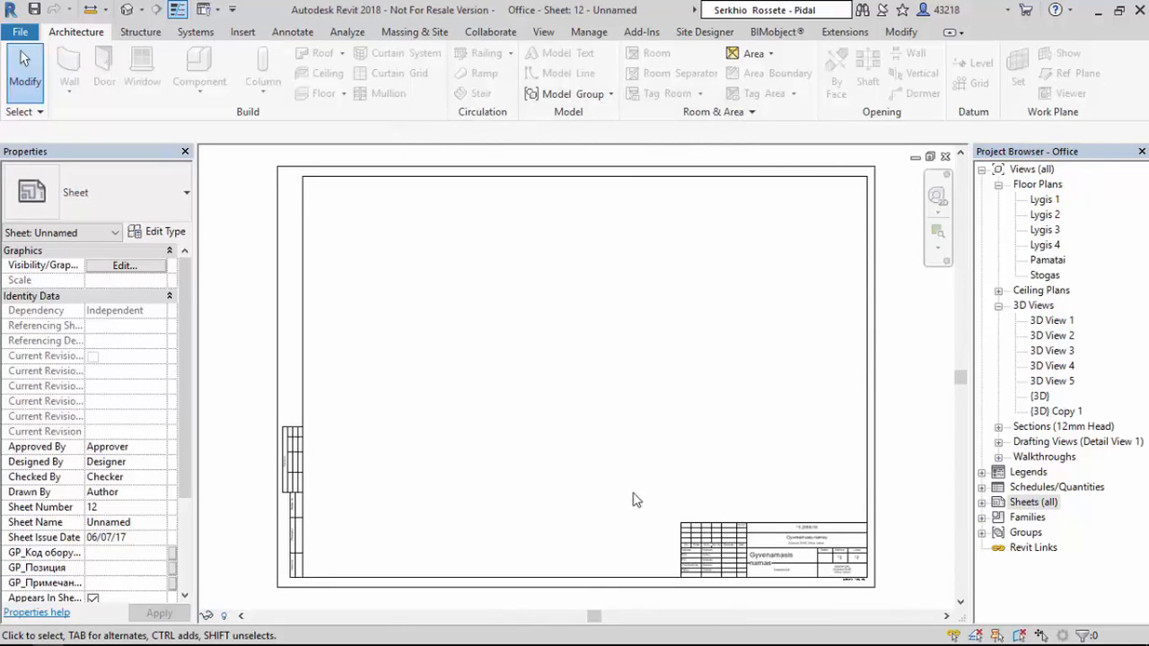
Step: Import the image Office.rvt_2017-Jun-07_05-33-45AM-000_3D_View_4.jpg from the Desktop and place it in the upper part of the new sheet
right_click(607, 371)
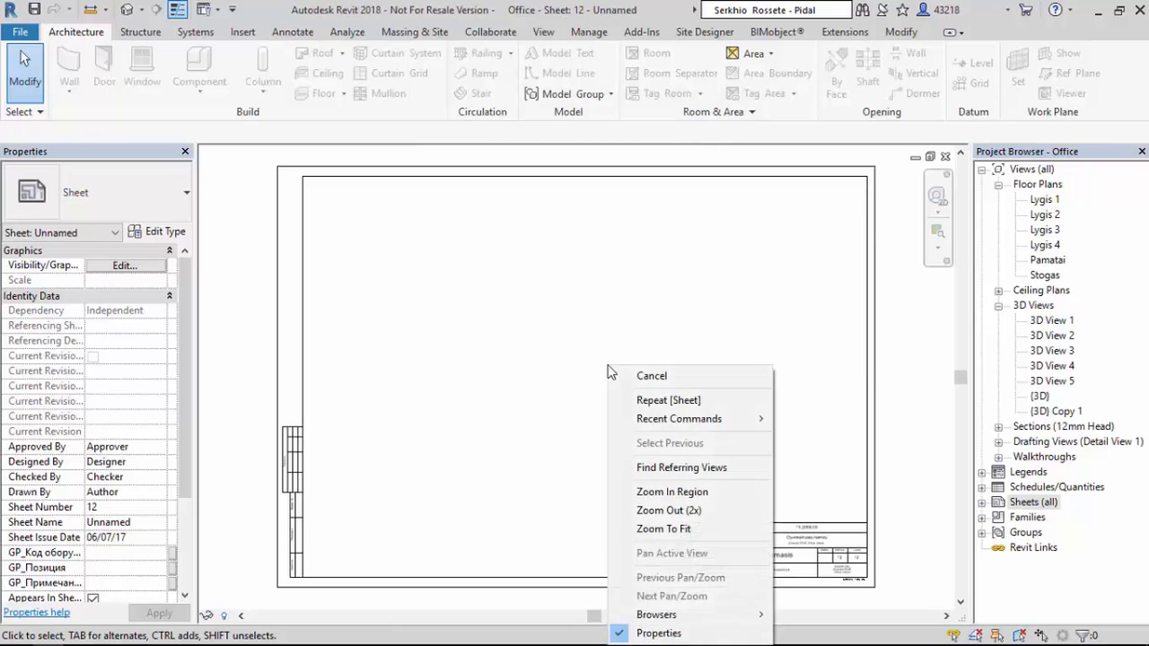
mouse_move(638, 422)
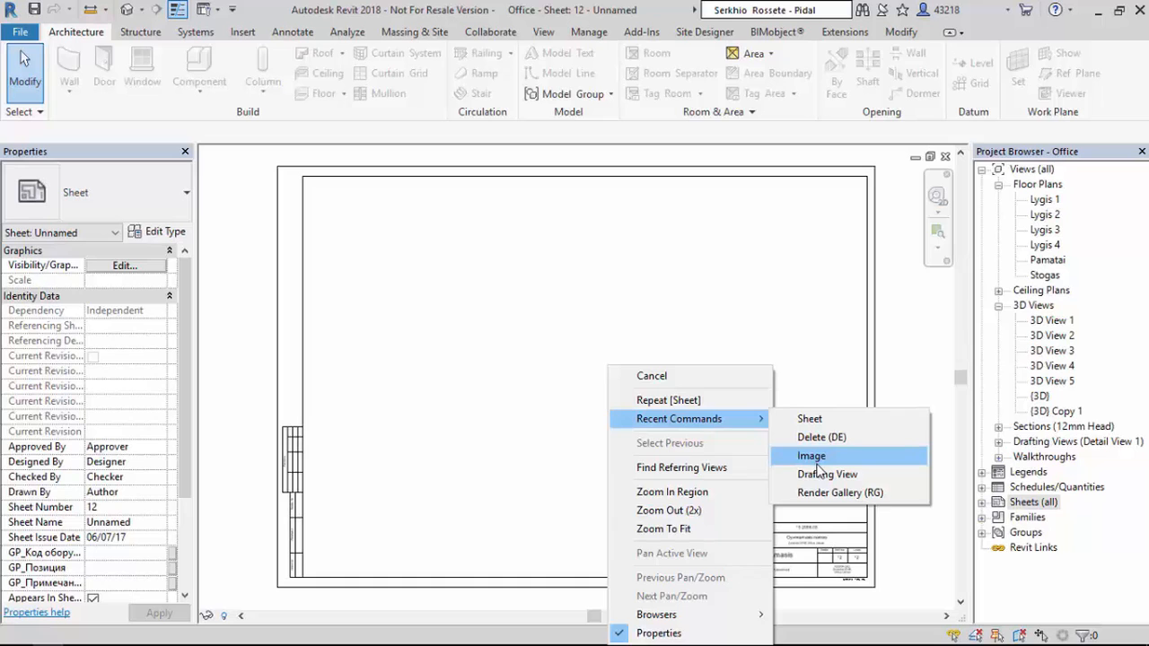
click(817, 462)
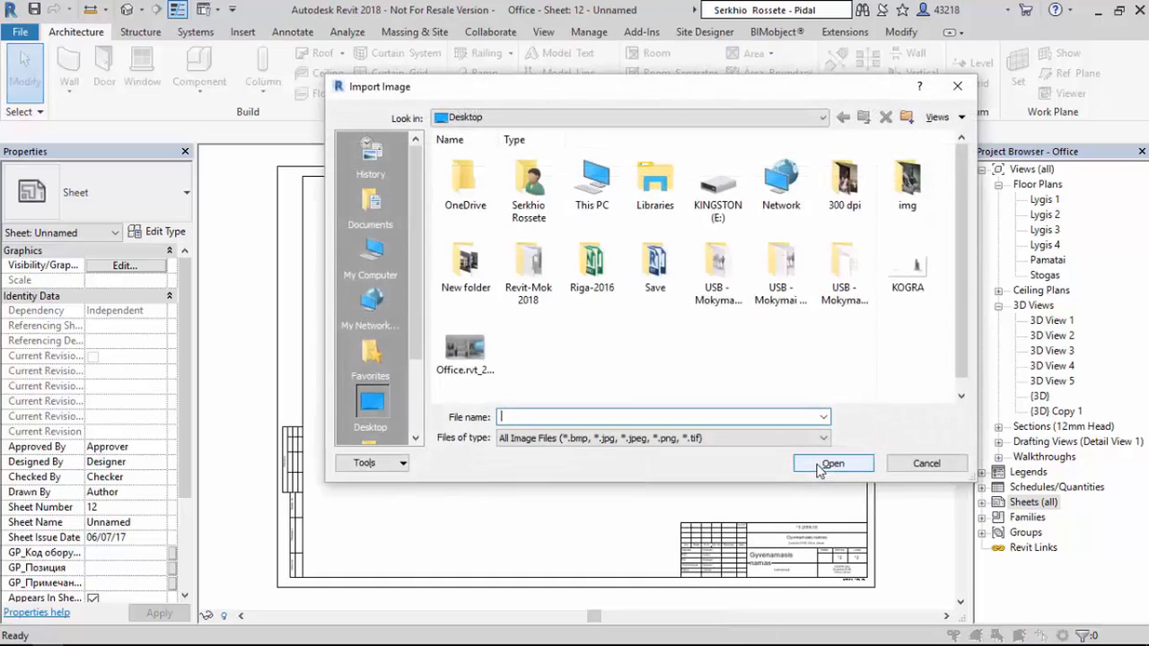
click(476, 359)
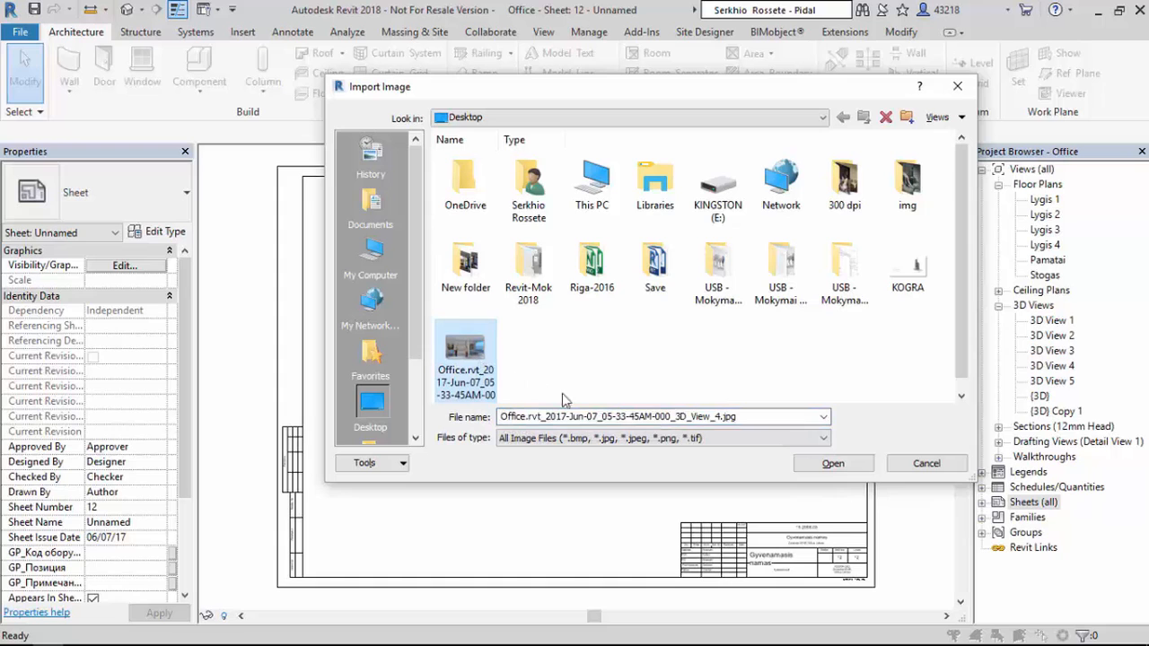
click(808, 464)
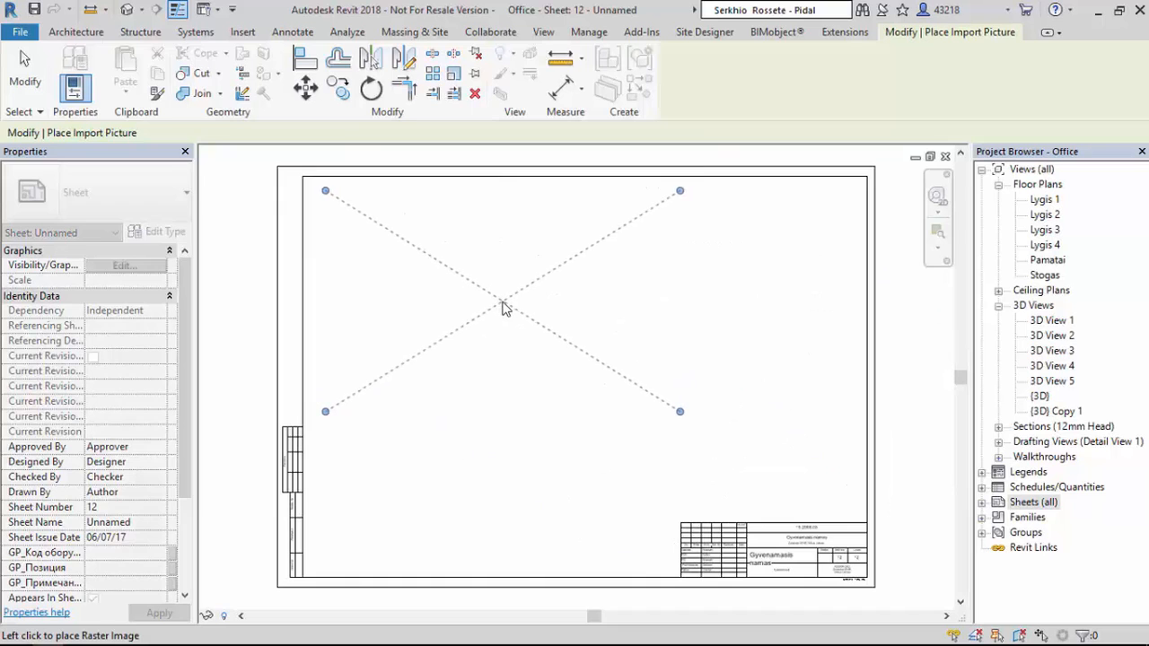
click(494, 305)
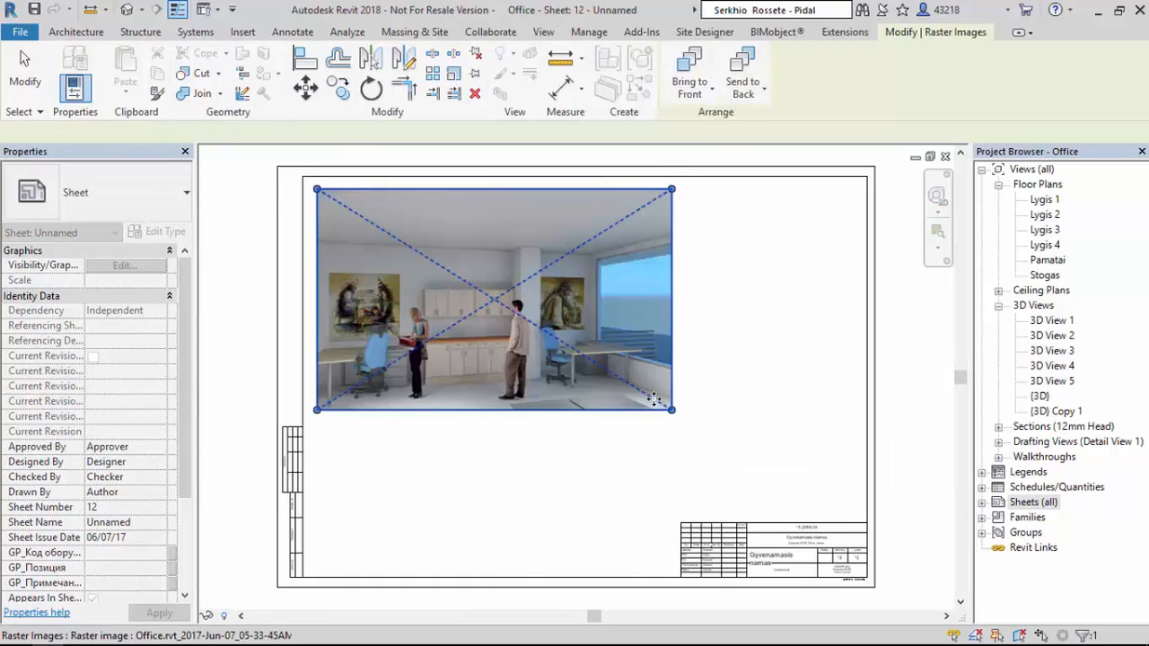
Step: Enlarge the placed rendering proportionally to about 536 by 335 so it fills the sheet frame above the title block, and deselect it
drag(671, 409, 863, 490)
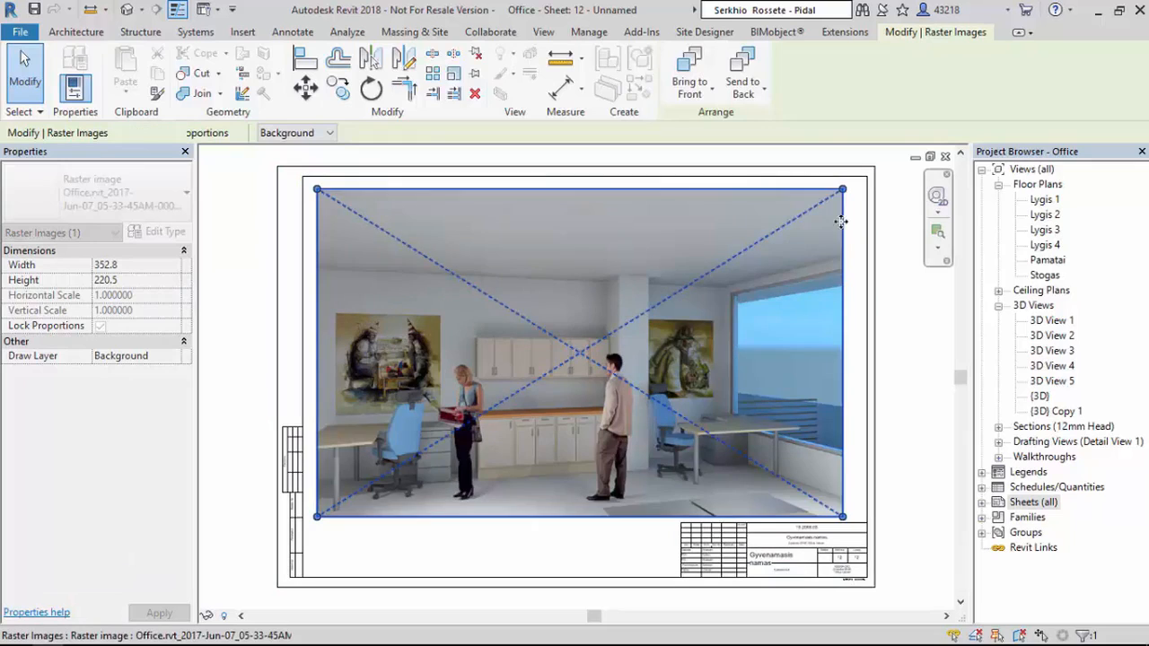
drag(843, 189, 862, 186)
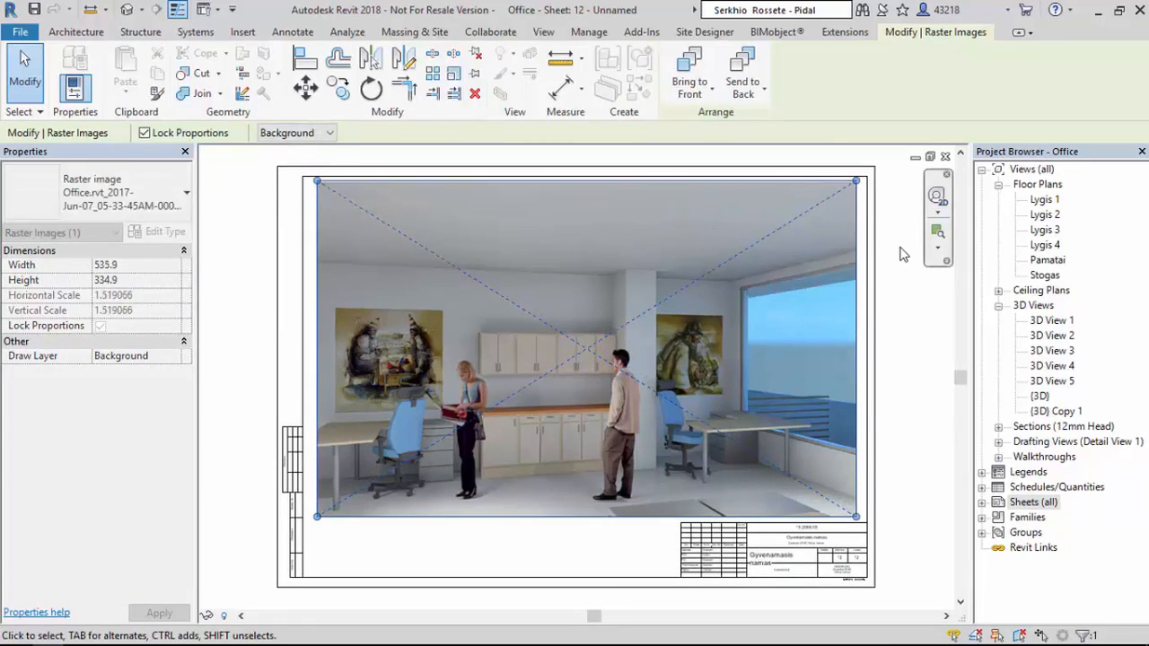
click(901, 254)
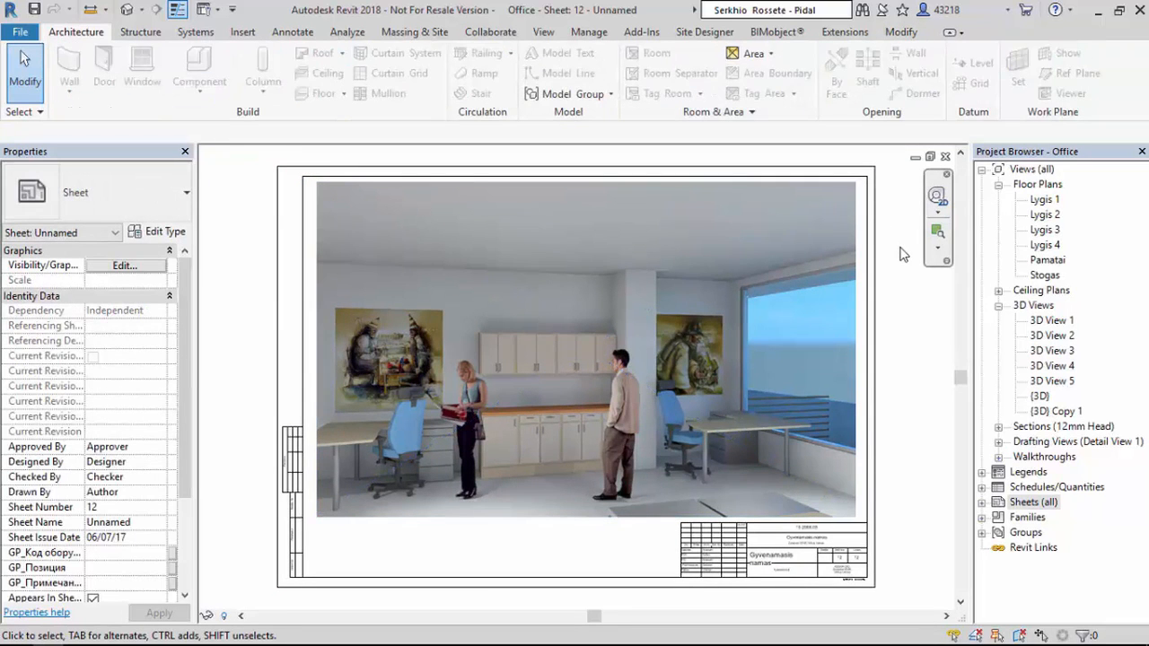